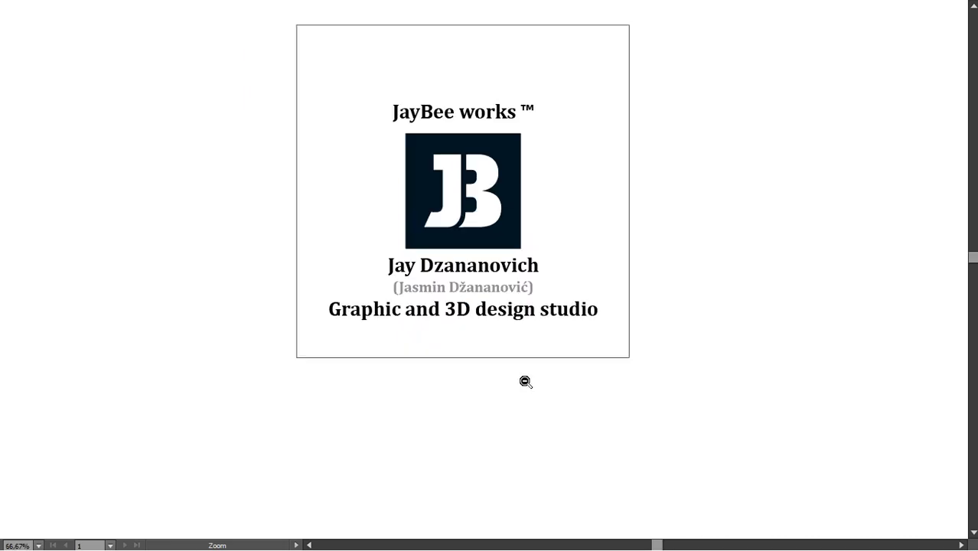
# Step: Look over the finished FOR SALE and 40% DISCOUNT ribbon artwork on the canvas
pyautogui.moveTo(500, 369); pyautogui.dragTo(543, 238)
pyautogui.moveTo(483, 457); pyautogui.dragTo(539, 229)
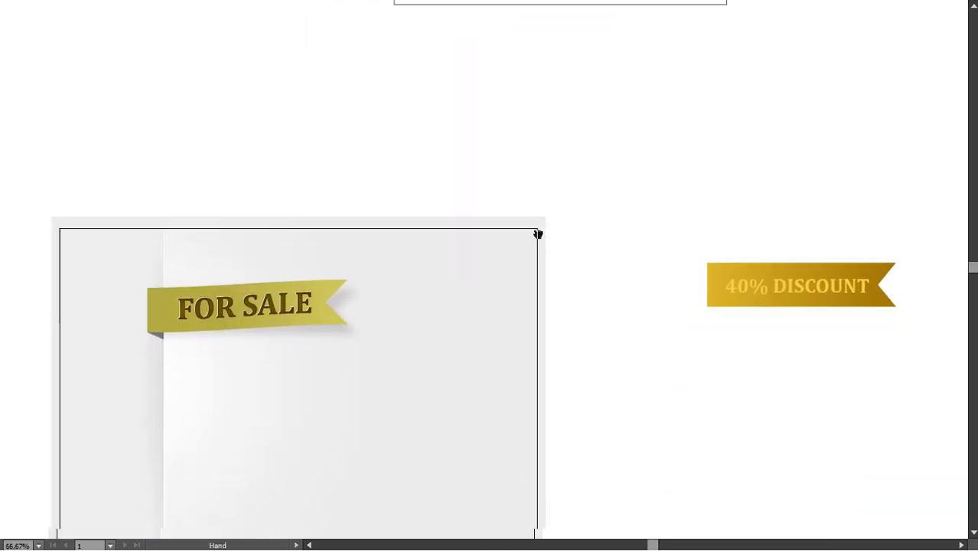
pyautogui.moveTo(517, 373); pyautogui.dragTo(574, 264)
pyautogui.click(465, 264)
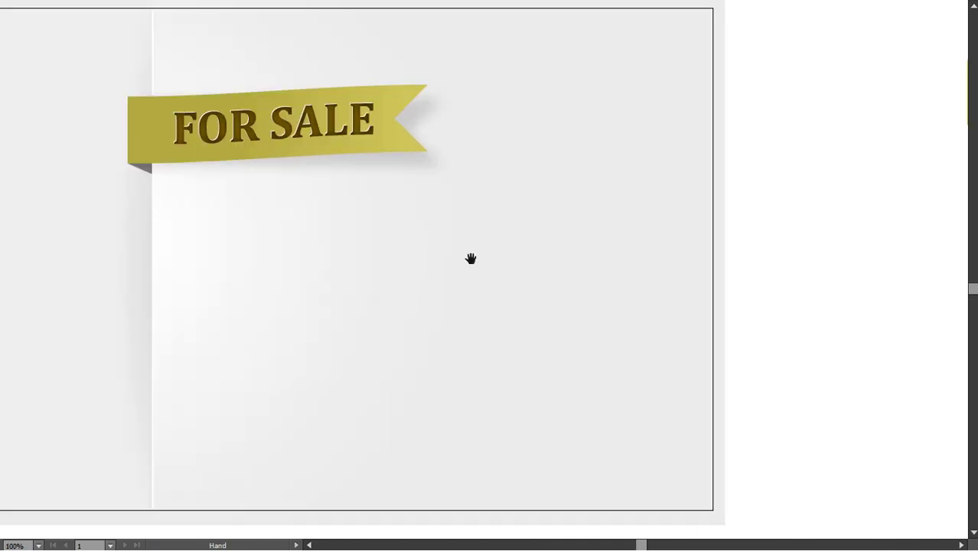
pyautogui.moveTo(476, 255); pyautogui.dragTo(535, 277)
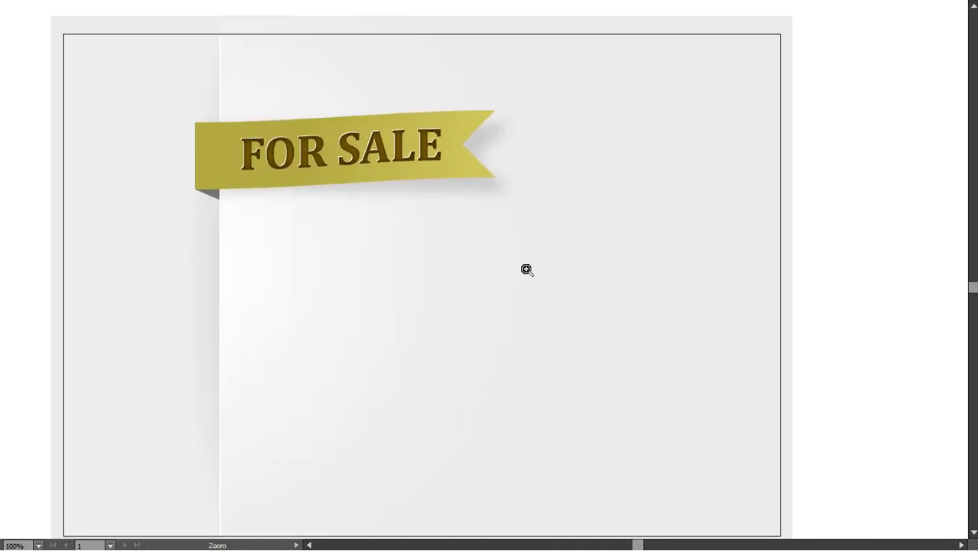
pyautogui.keyDown('alt'); pyautogui.click(514, 322); pyautogui.keyUp('alt')
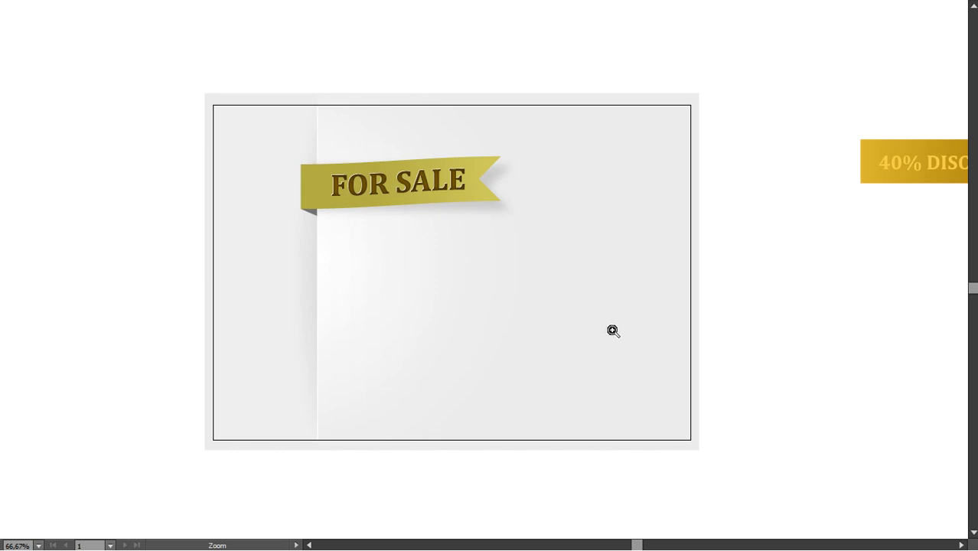
pyautogui.press('space')
pyautogui.moveTo(623, 332); pyautogui.dragTo(580, 338)
# Step: Show the hidden tools and panels and survey the artwork around the FOR SALE artboard
pyautogui.press('Tab')
pyautogui.press('space')
pyautogui.moveTo(697, 365); pyautogui.dragTo(581, 323)
pyautogui.moveTo(695, 261); pyautogui.dragTo(589, 282)
pyautogui.press('v')
pyautogui.moveTo(668, 249); pyautogui.dragTo(609, 147)
pyautogui.press('space')
pyautogui.moveTo(675, 193); pyautogui.dragTo(614, 139)
pyautogui.click(570, 253)
pyautogui.press('space')
pyautogui.moveTo(541, 321); pyautogui.dragTo(708, 249)
pyautogui.moveTo(650, 334); pyautogui.dragTo(555, 363)
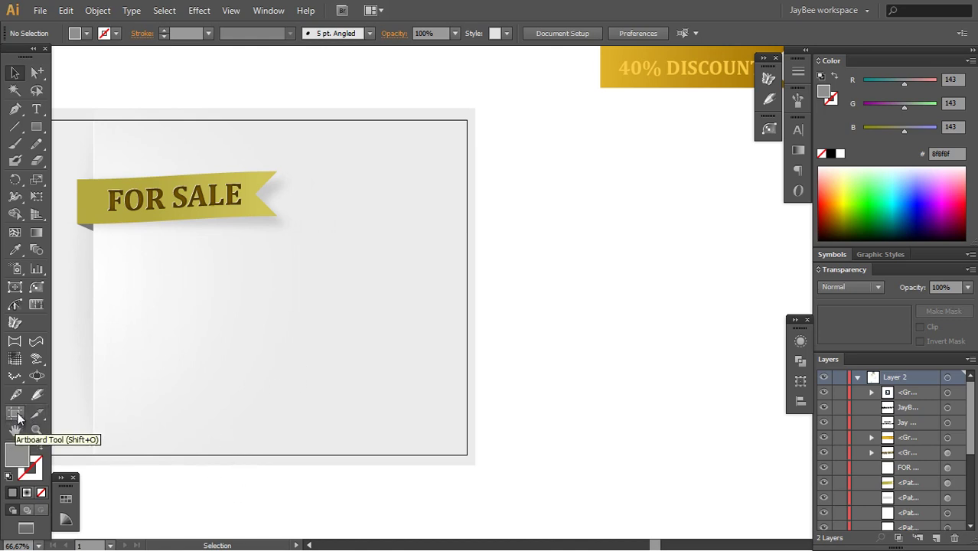
# Step: Examine the FOR SALE ribbon and the edges of the artboard around it
pyautogui.moveTo(360, 352); pyautogui.dragTo(415, 330)
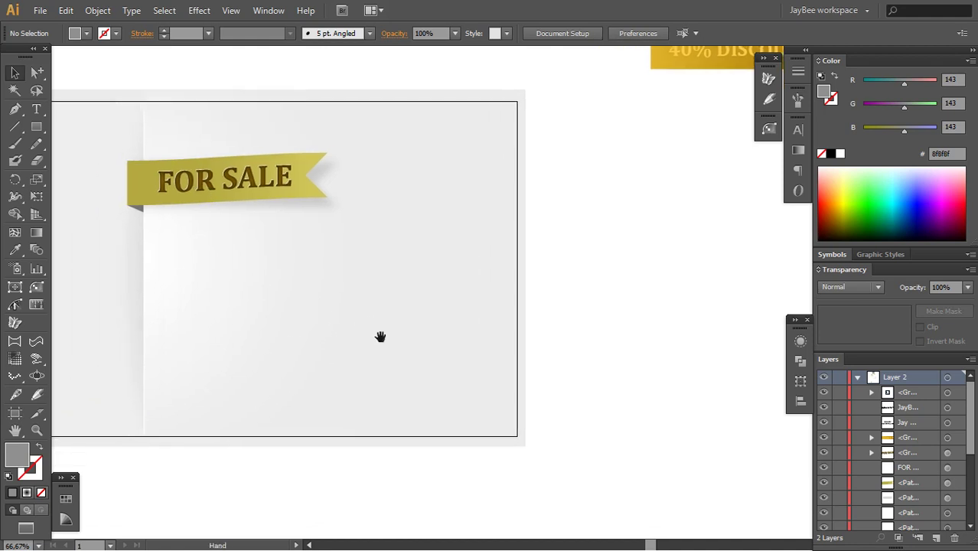
pyautogui.moveTo(448, 286); pyautogui.dragTo(464, 243)
pyautogui.press('a')
pyautogui.click(335, 148)
pyautogui.click(303, 463)
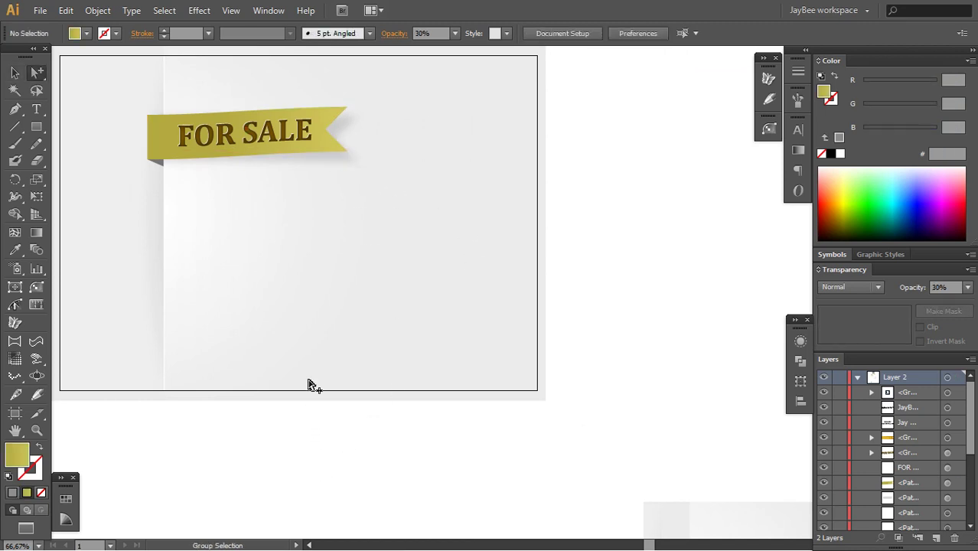
pyautogui.click(337, 154)
pyautogui.click(305, 442)
pyautogui.moveTo(340, 322); pyautogui.dragTo(294, 364)
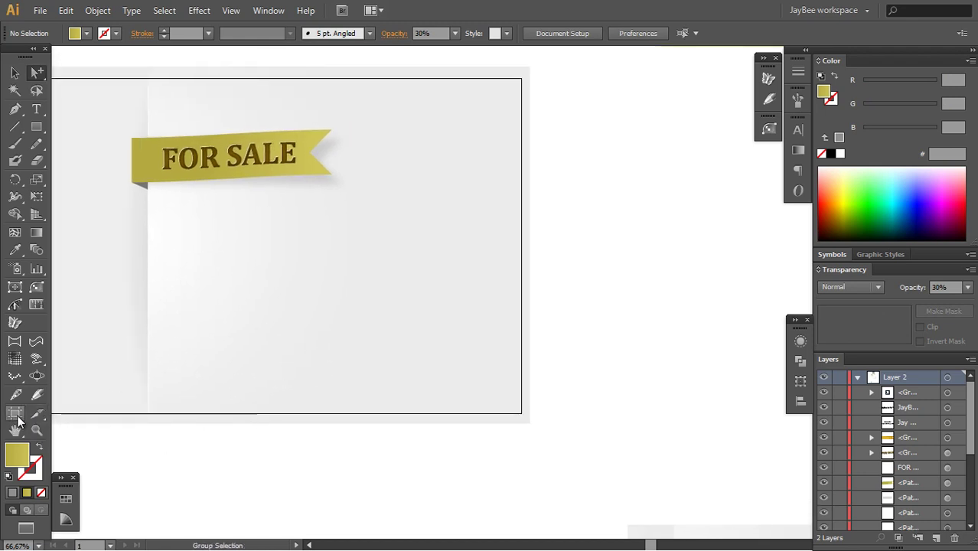
pyautogui.hscroll(3, 402, 258)
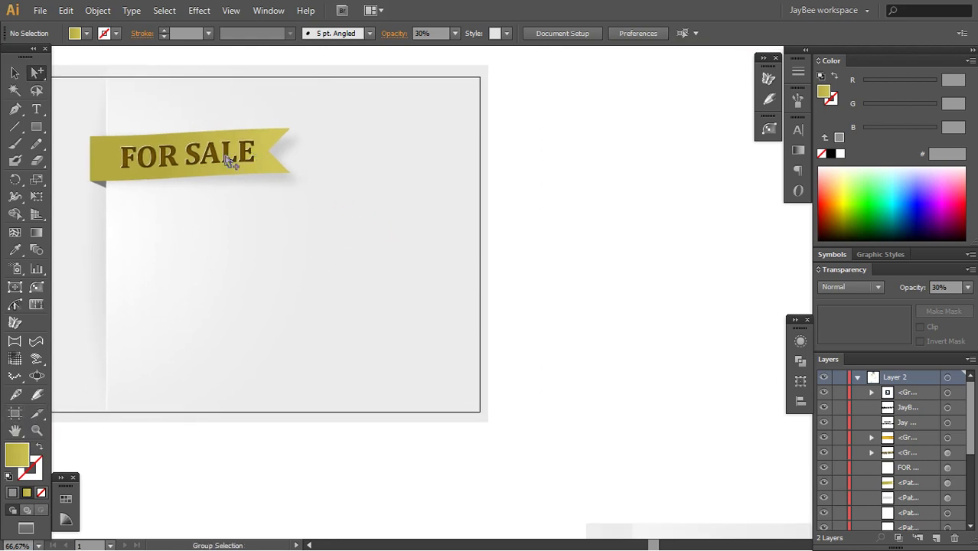
pyautogui.hscroll(-5, 341, 204)
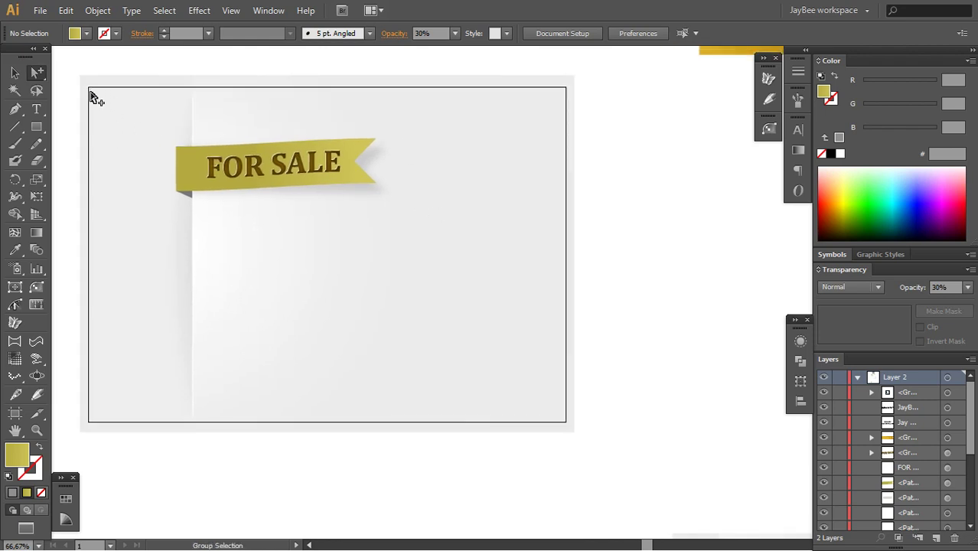
pyautogui.hscroll(-3, 368, 250)
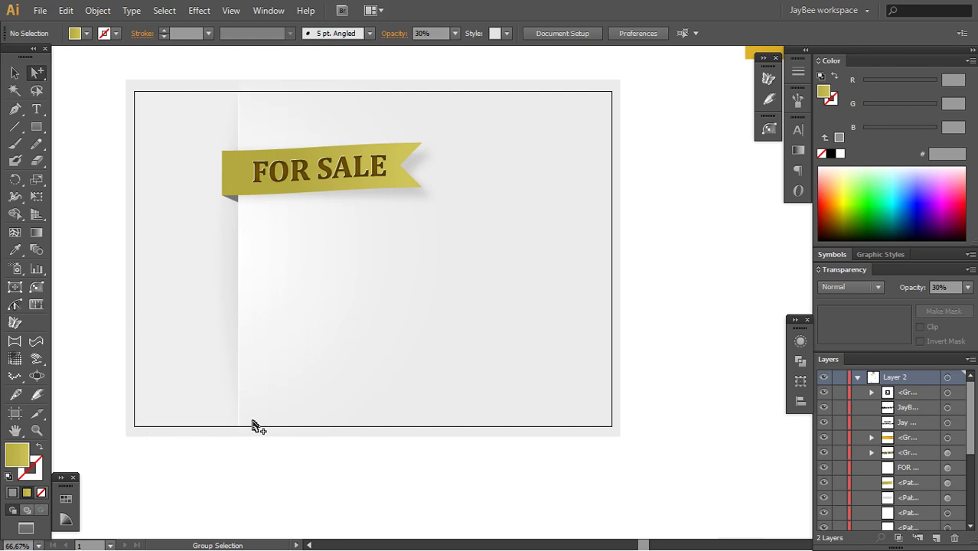
pyautogui.moveTo(614, 403); pyautogui.dragTo(505, 392)
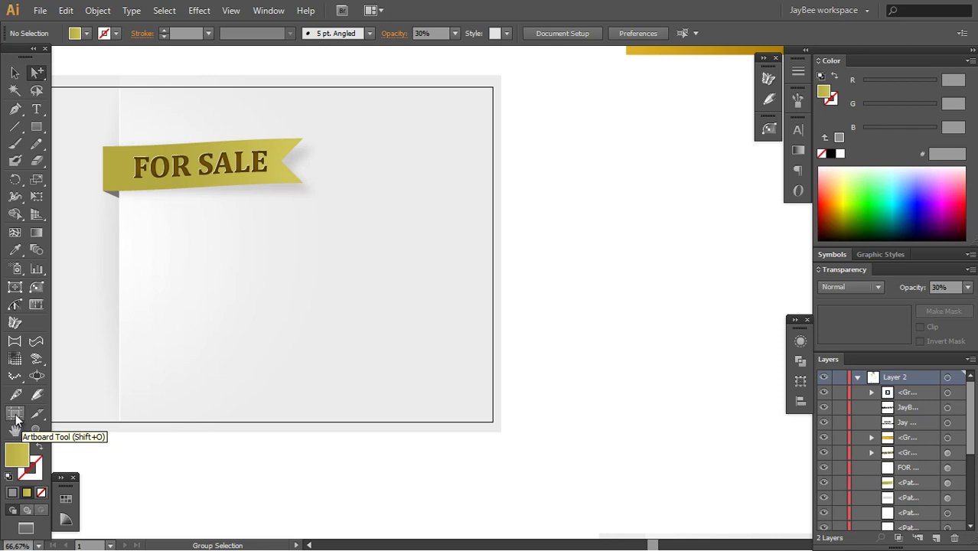
# Step: Duplicate the FOR SALE artboard into the empty space beside it as a blank 1000 × 700 px artboard
pyautogui.click(15, 419)
pyautogui.moveTo(563, 241); pyautogui.dragTo(432, 232)
pyautogui.moveTo(331, 256); pyautogui.dragTo(890, 267)
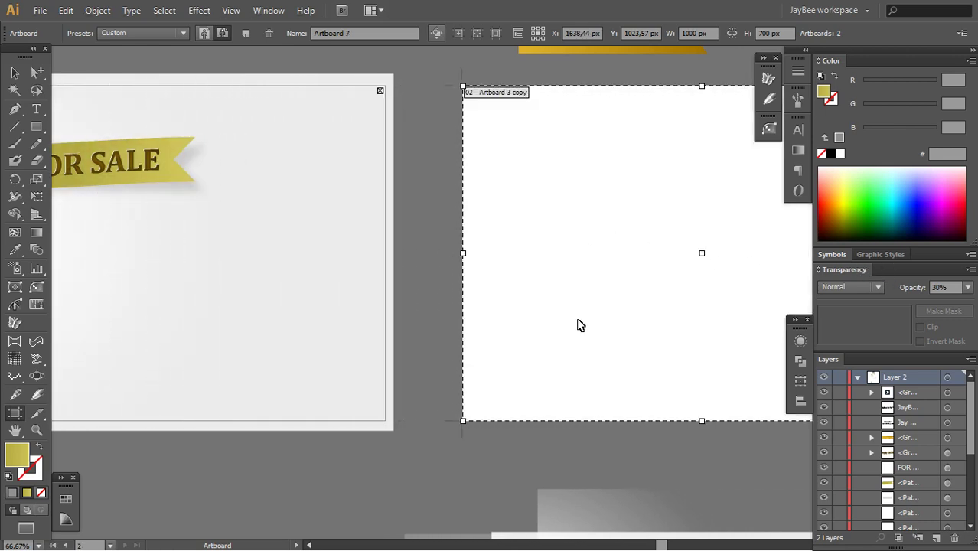
pyautogui.press('v')
# Step: Draw a background rectangle covering the new artboard and extending slightly past all its edges
pyautogui.press('space')
pyautogui.moveTo(589, 359)
pyautogui.mouseDown()
pyautogui.moveTo(474, 364)
pyautogui.moveTo(490, 353)
pyautogui.moveTo(431, 349)
pyautogui.mouseUp()
pyautogui.press('m')
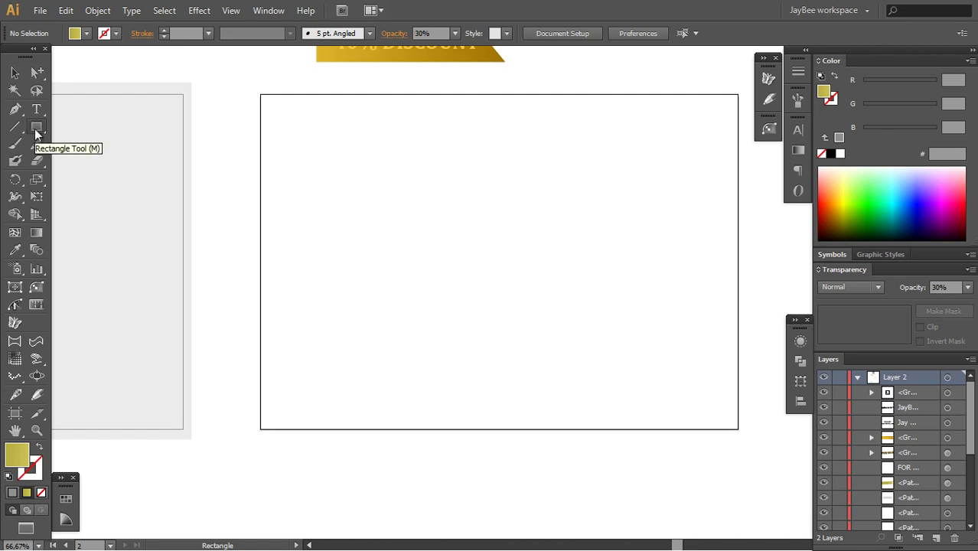
pyautogui.moveTo(254, 88); pyautogui.dragTo(745, 439)
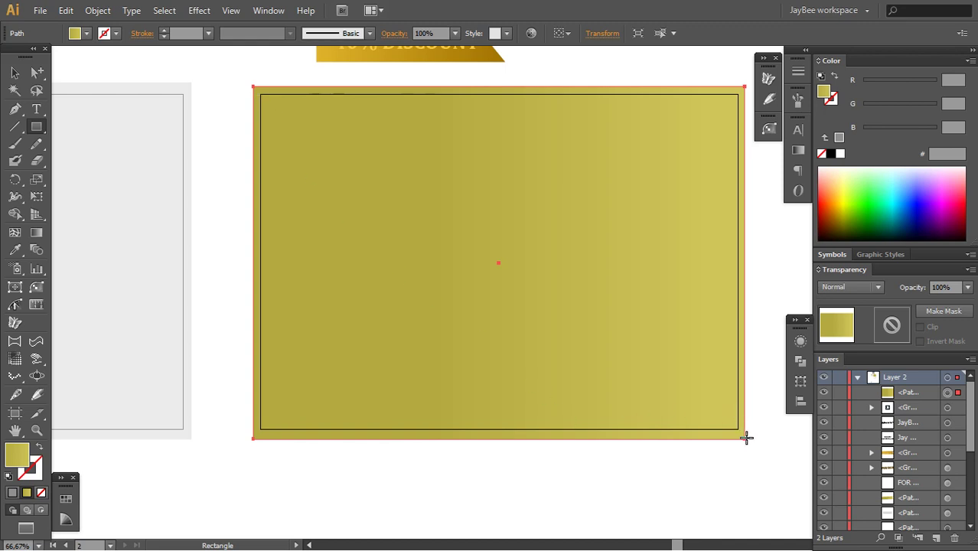
pyautogui.press('v')
pyautogui.click(760, 273)
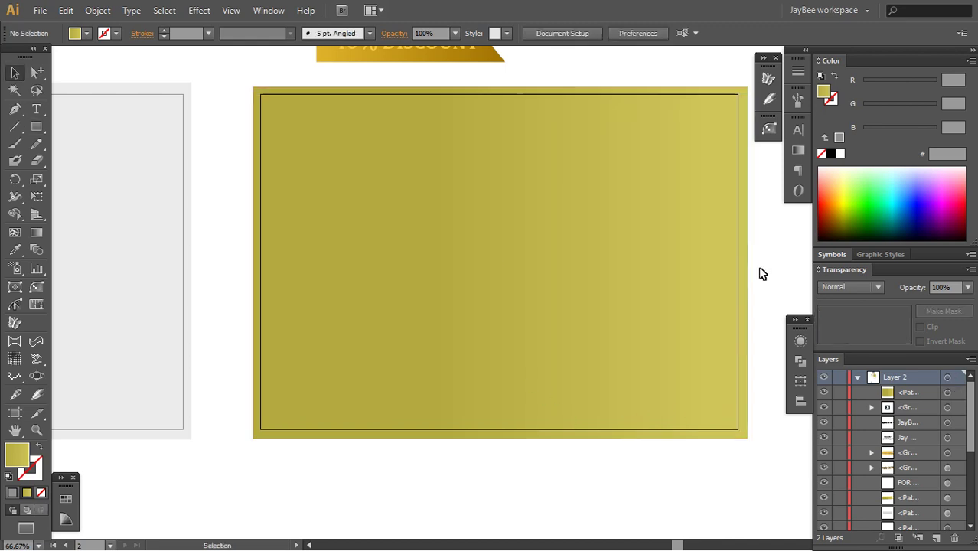
# Step: Fill the background rectangle with solid black
pyautogui.moveTo(609, 255); pyautogui.dragTo(589, 269)
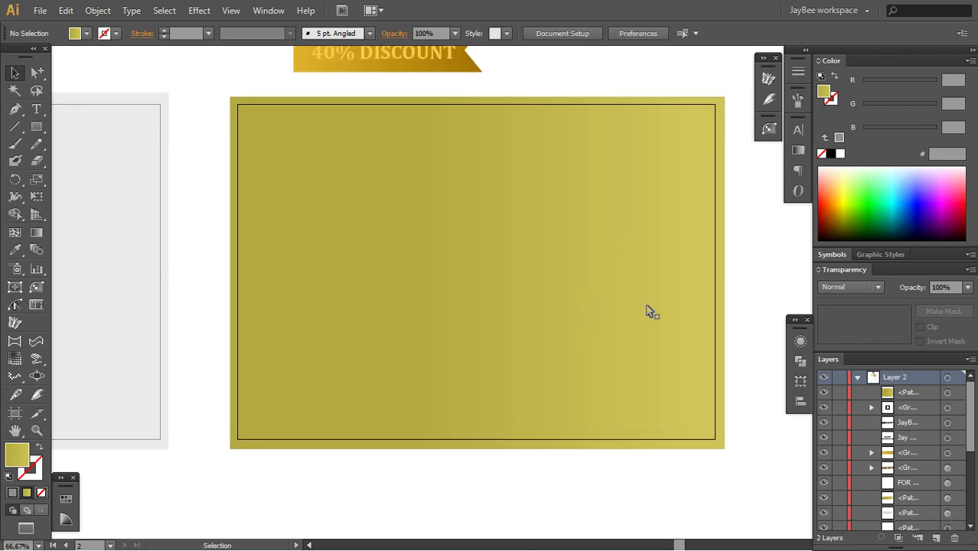
pyautogui.click(663, 277)
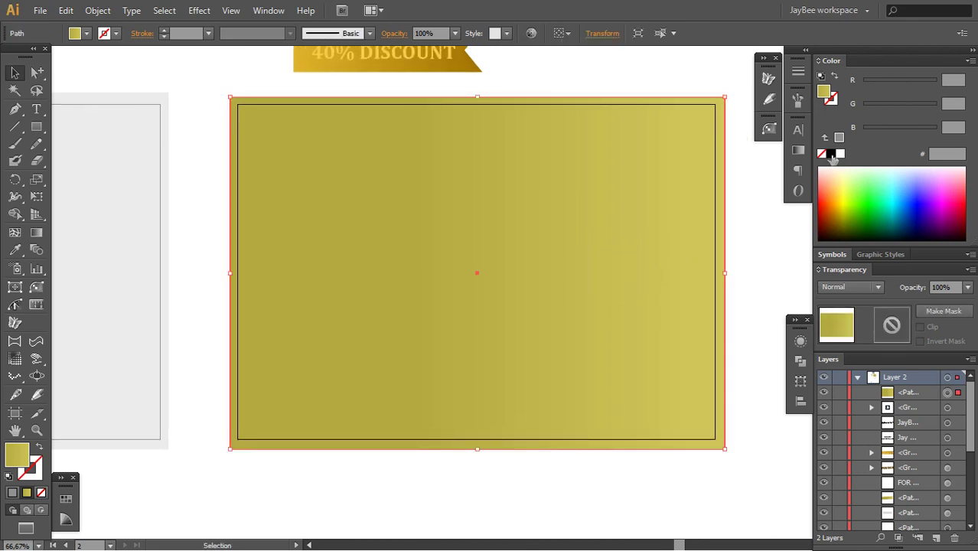
pyautogui.click(731, 212)
pyautogui.click(617, 238)
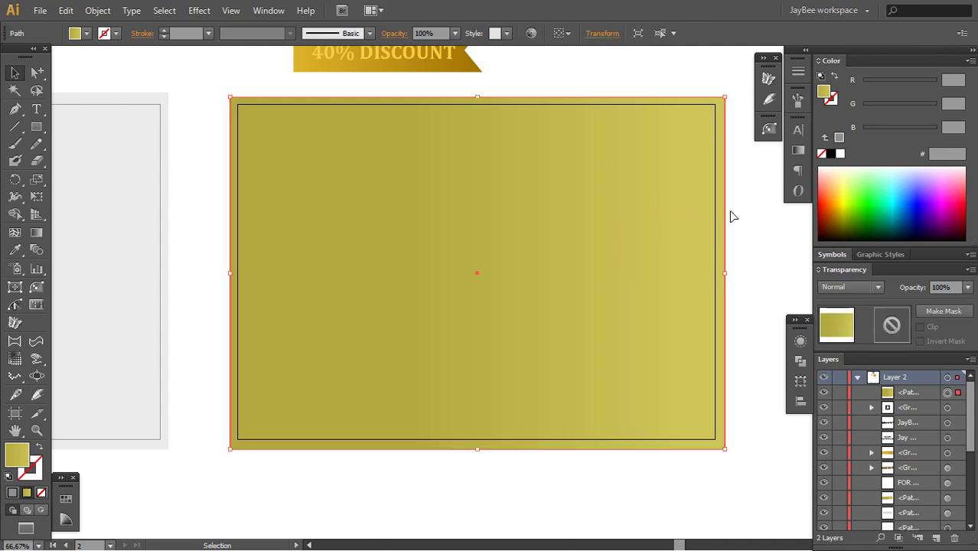
pyautogui.press('x')
pyautogui.press('x')
pyautogui.click(831, 154)
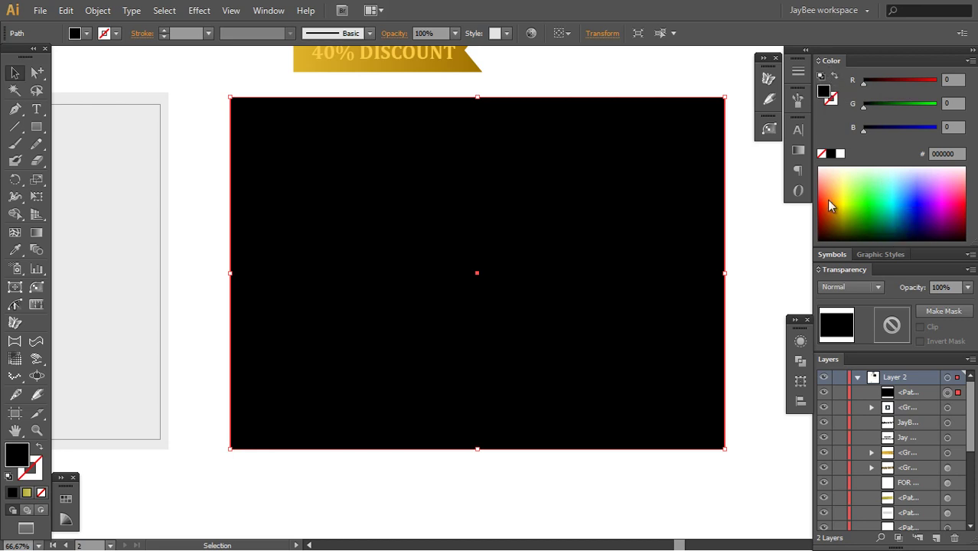
# Step: Cycle the color sliders through the other color models, including CMYK and grayscale, and back to RGB
pyautogui.keyDown('shift'); pyautogui.click(875, 196); pyautogui.keyUp('shift')
pyautogui.keyDown('shift'); pyautogui.click(879, 188); pyautogui.keyUp('shift')
pyautogui.keyDown('shift'); pyautogui.click(881, 202); pyautogui.keyUp('shift')
pyautogui.keyDown('shift'); pyautogui.click(878, 200); pyautogui.keyUp('shift')
pyautogui.keyDown('shift'); pyautogui.click(872, 197); pyautogui.keyUp('shift')
pyautogui.keyDown('shift'); pyautogui.click(870, 190); pyautogui.keyUp('shift')
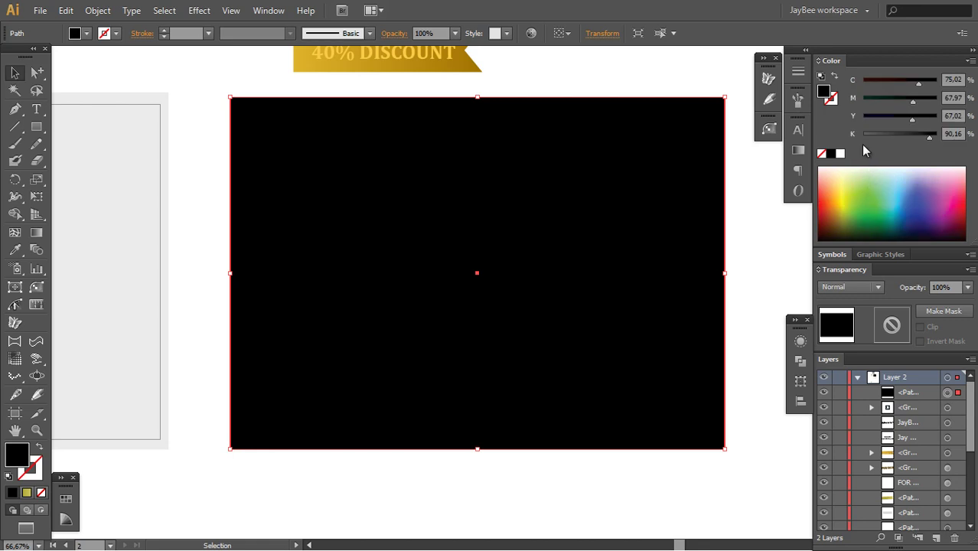
pyautogui.keyDown('shift'); pyautogui.click(863, 192); pyautogui.keyUp('shift')
pyautogui.keyDown('shift'); pyautogui.click(874, 192); pyautogui.keyUp('shift')
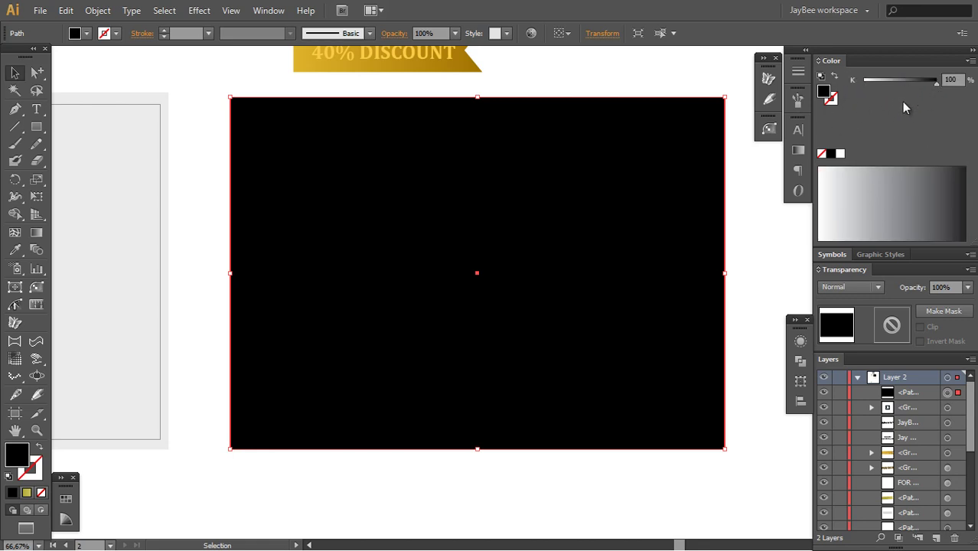
pyautogui.keyDown('shift'); pyautogui.click(871, 189); pyautogui.keyUp('shift')
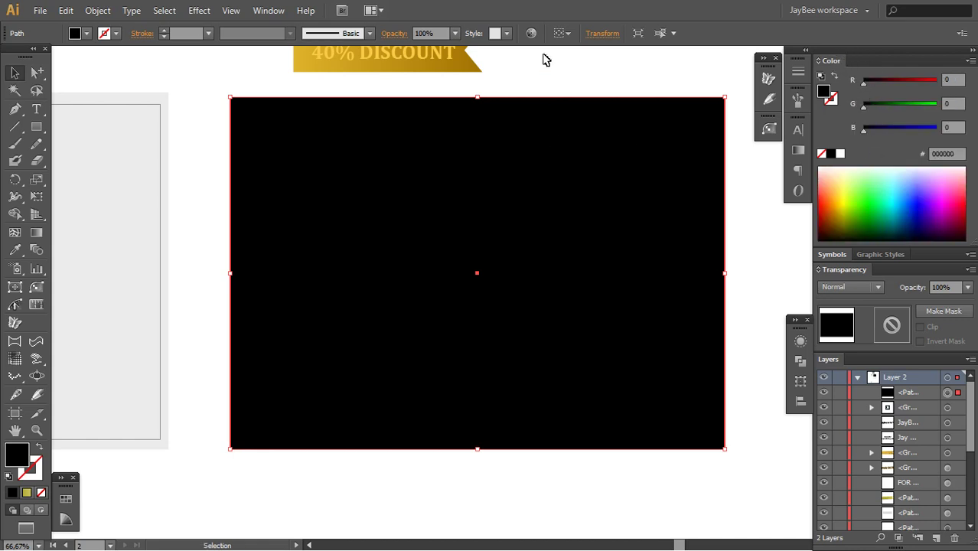
# Step: Set the document color mode to RGB Color and deselect the rectangle
pyautogui.click(39, 11)
pyautogui.moveTo(78, 280)
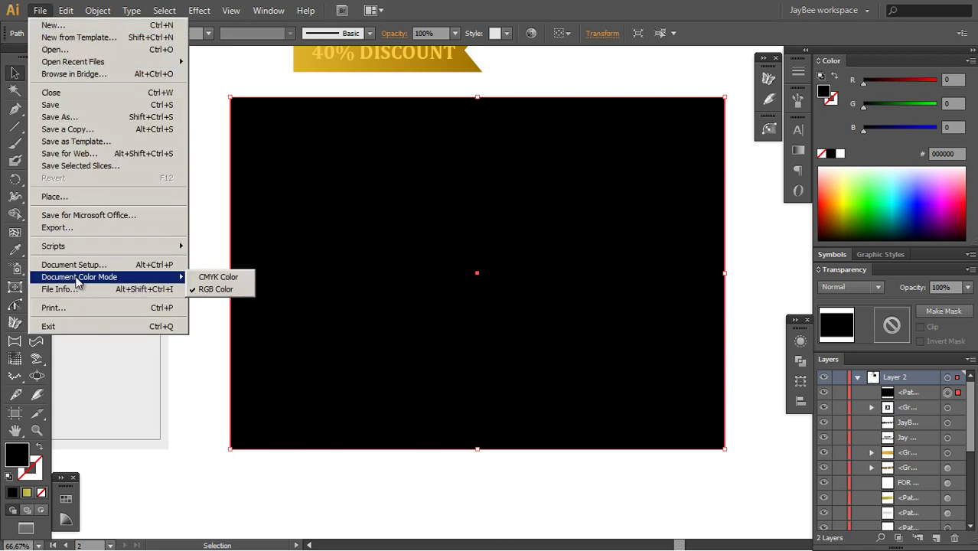
pyautogui.click(222, 296)
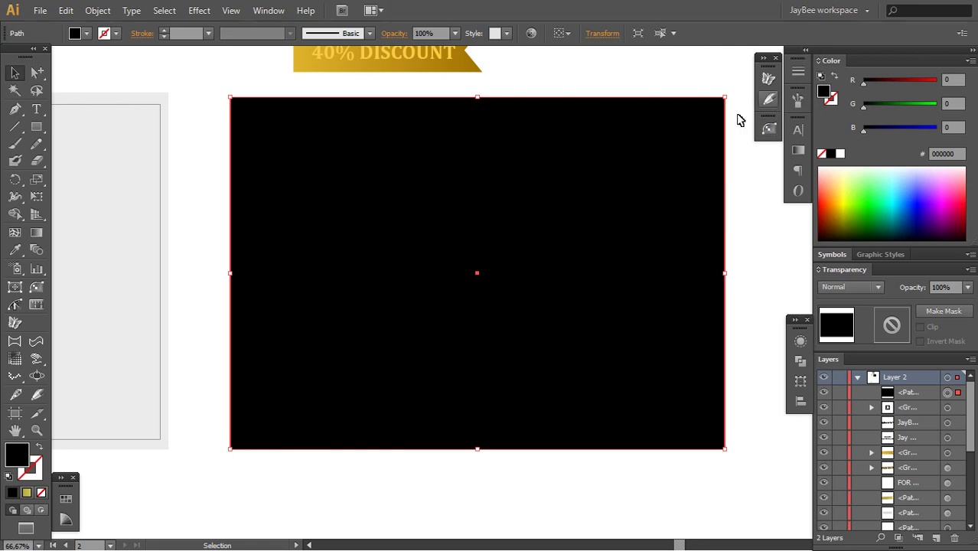
pyautogui.click(745, 191)
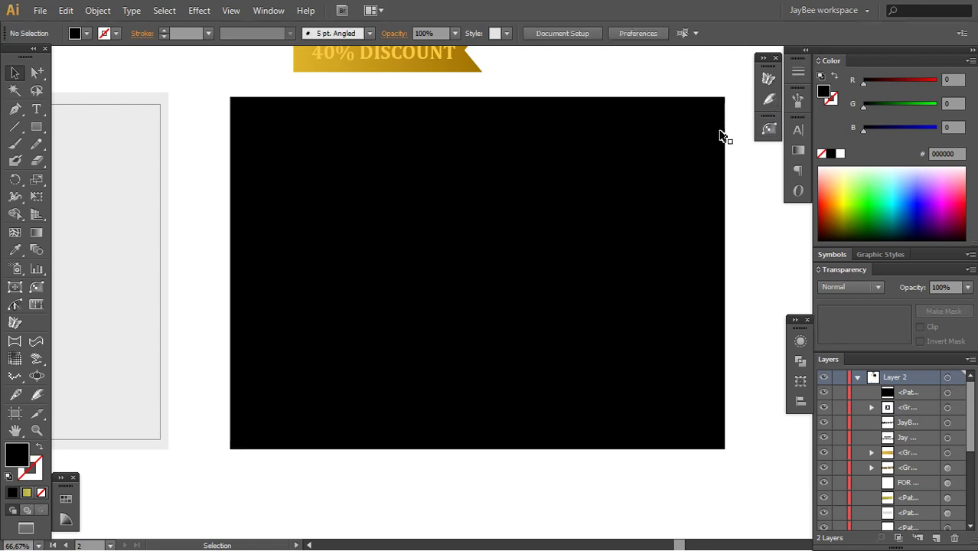
# Step: Lighten the background rectangle's fill proportionally to light grey dfdfdf (RGB 223, 223, 223)
pyautogui.click(688, 232)
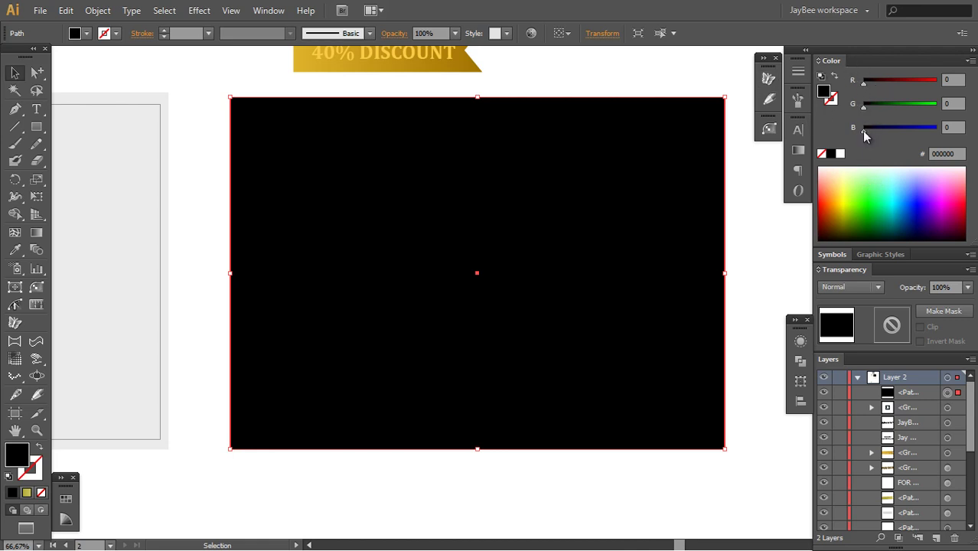
pyautogui.moveTo(863, 132); pyautogui.dragTo(926, 134)
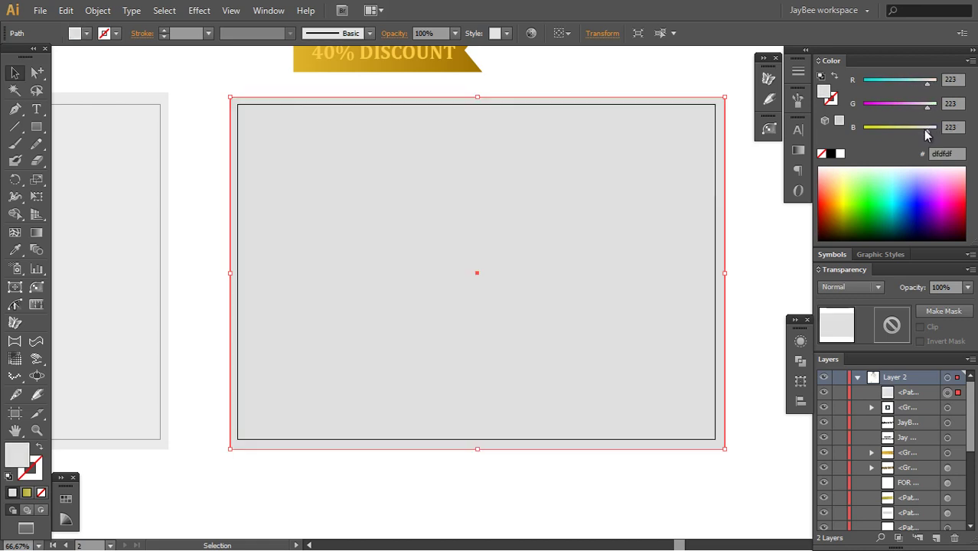
pyautogui.click(754, 259)
pyautogui.click(625, 267)
pyautogui.press('space')
pyautogui.moveTo(668, 297); pyautogui.dragTo(676, 308)
pyautogui.click(764, 284)
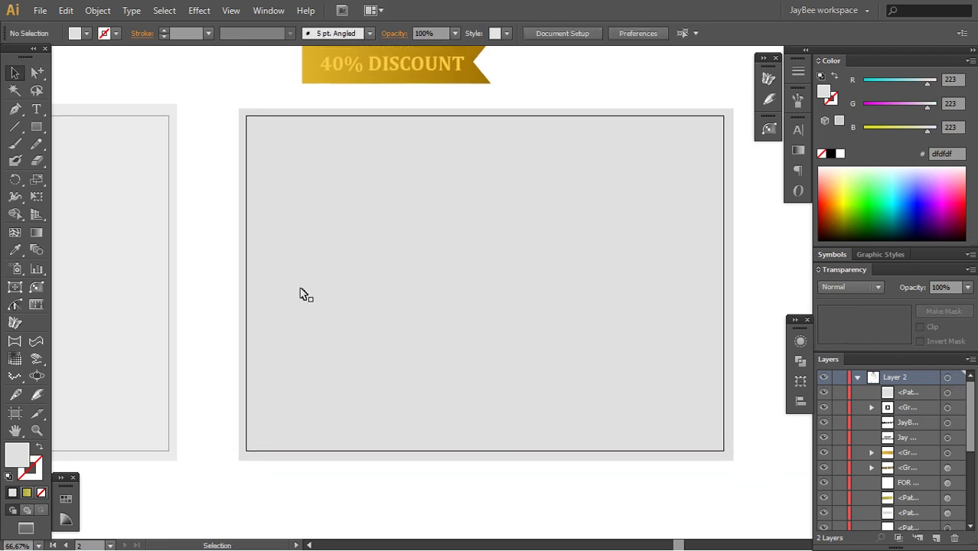
# Step: Fill the background rectangle with the light grey e5e5e5 swatch (RGB 229, 229, 229) and deselect it
pyautogui.click(269, 10)
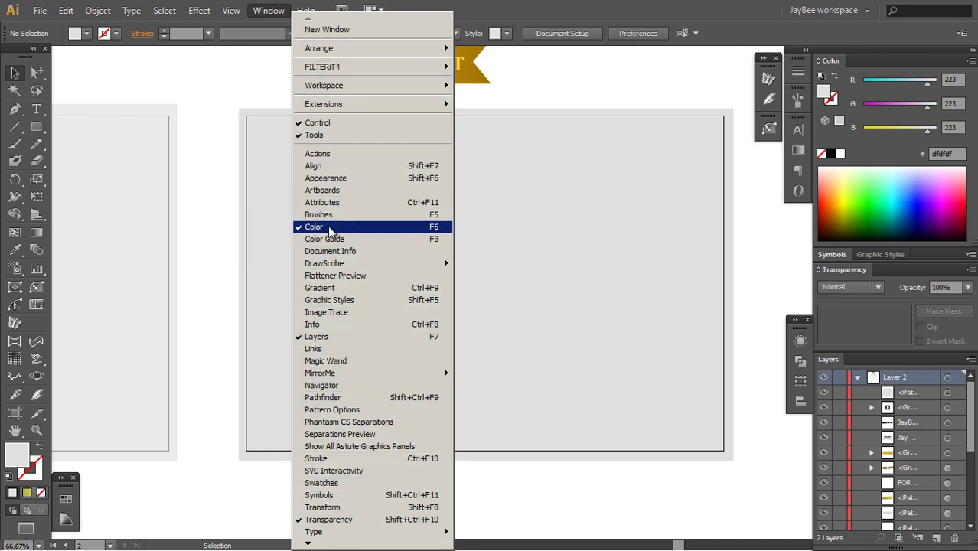
pyautogui.click(66, 499)
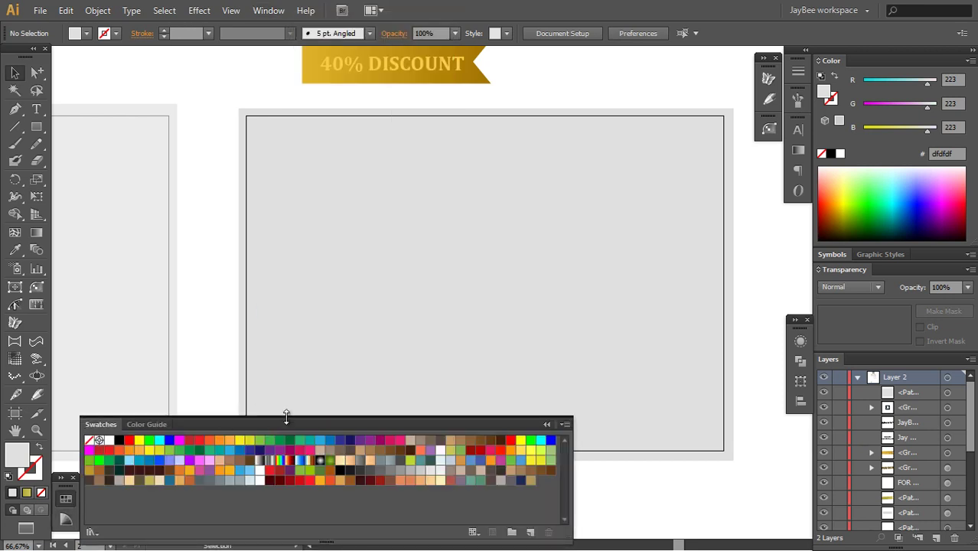
pyautogui.press('a')
pyautogui.click(594, 285)
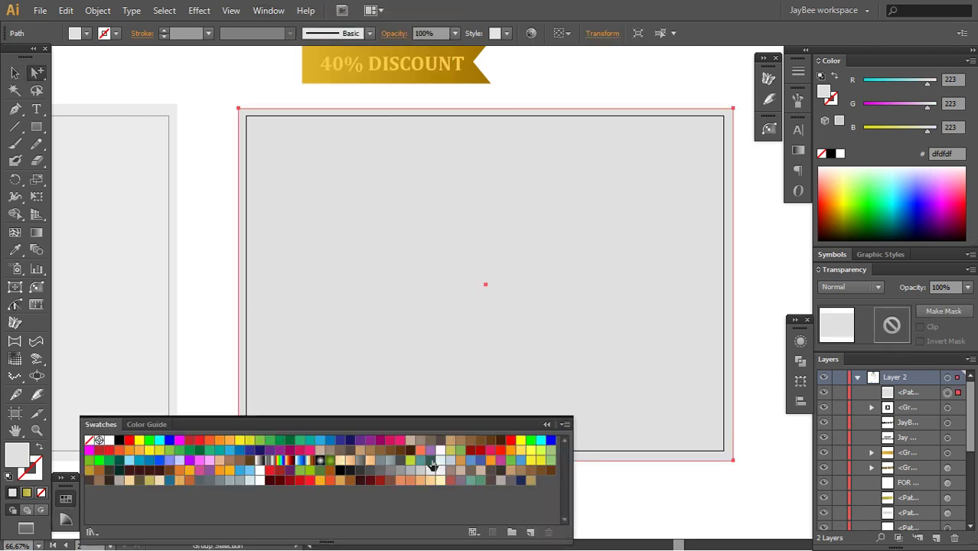
pyautogui.click(430, 472)
pyautogui.click(421, 473)
pyautogui.click(439, 472)
pyautogui.click(431, 472)
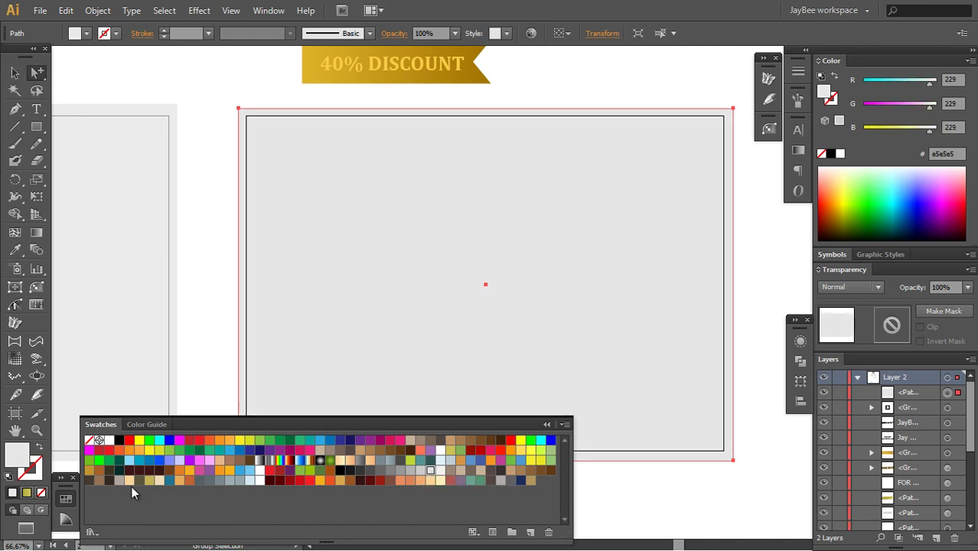
pyautogui.click(66, 497)
pyautogui.click(213, 330)
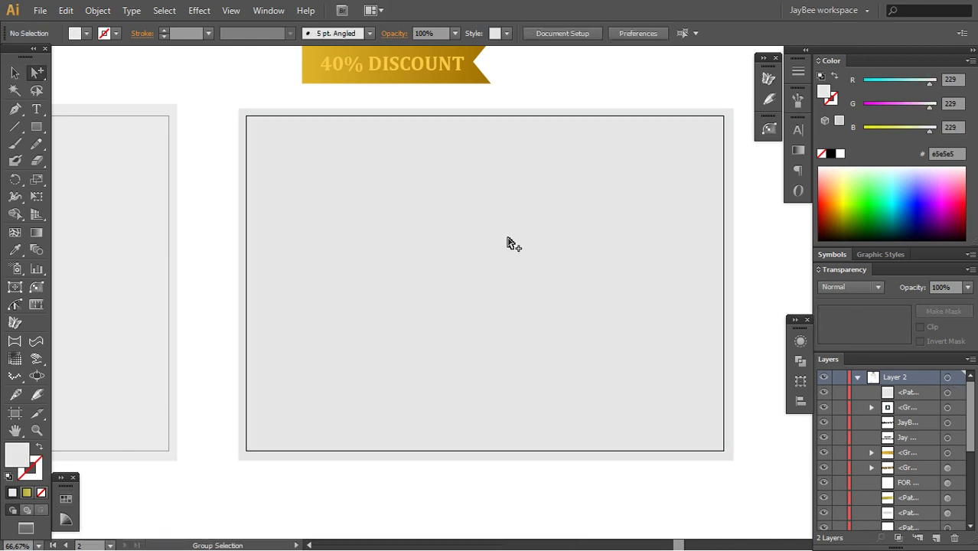
pyautogui.moveTo(511, 274); pyautogui.dragTo(489, 279)
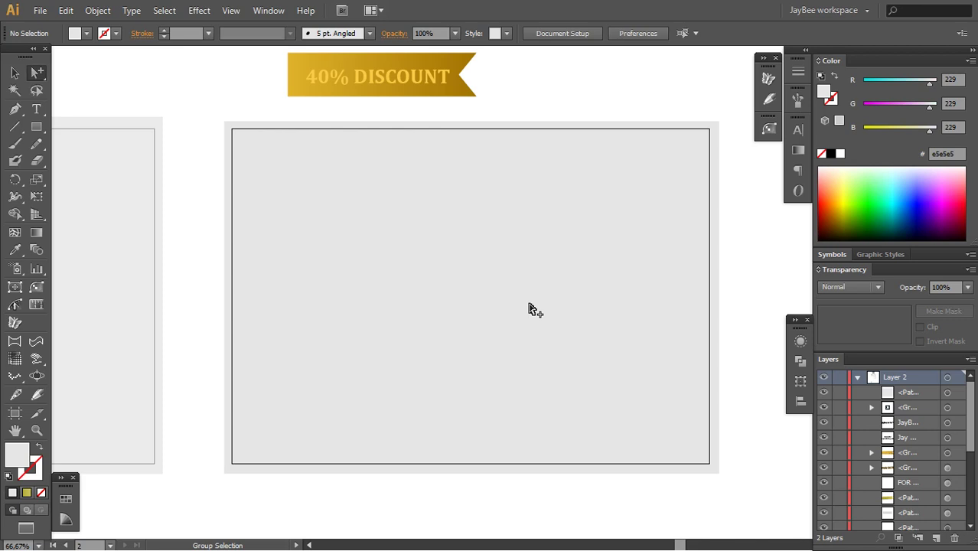
# Step: Draw a full-height rectangle over the right part of the grey background and fill it with the White, Black linear gradient
pyautogui.press('m')
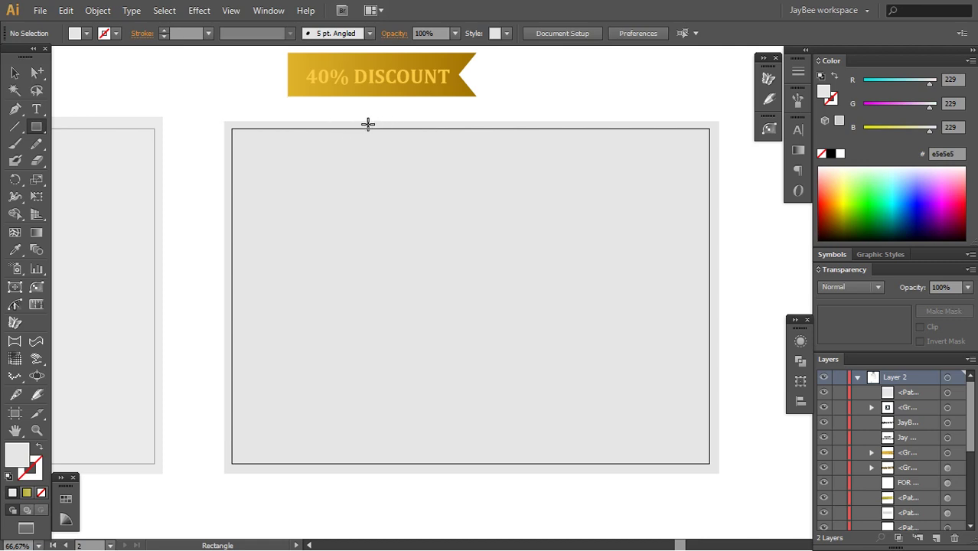
pyautogui.moveTo(368, 122); pyautogui.dragTo(708, 471)
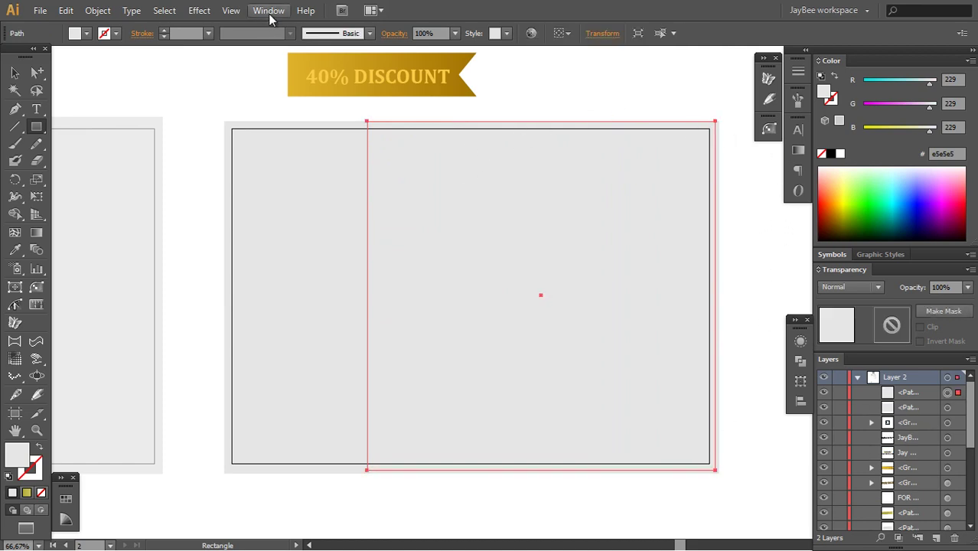
pyautogui.click(269, 11)
pyautogui.click(798, 154)
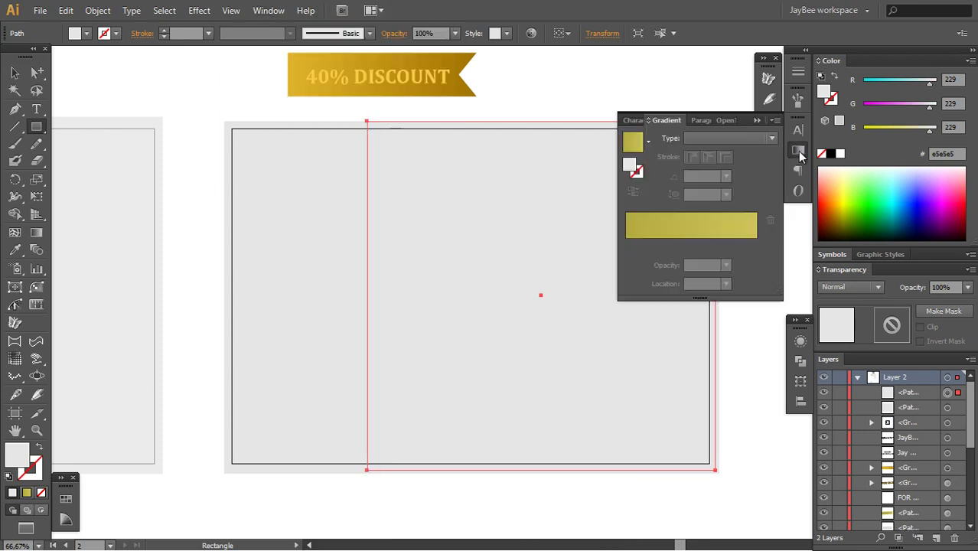
pyautogui.click(798, 152)
pyautogui.click(796, 153)
pyautogui.click(648, 143)
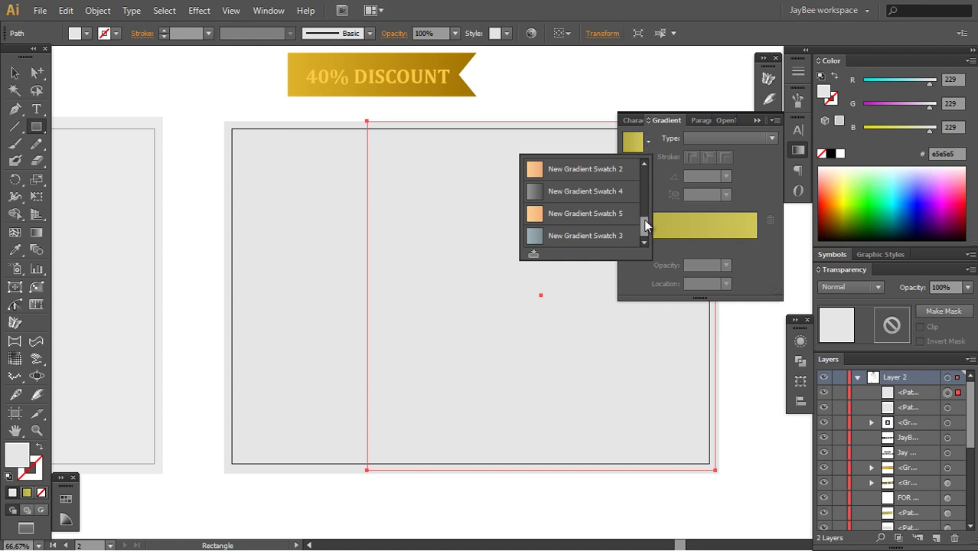
pyautogui.moveTo(646, 227); pyautogui.dragTo(646, 171)
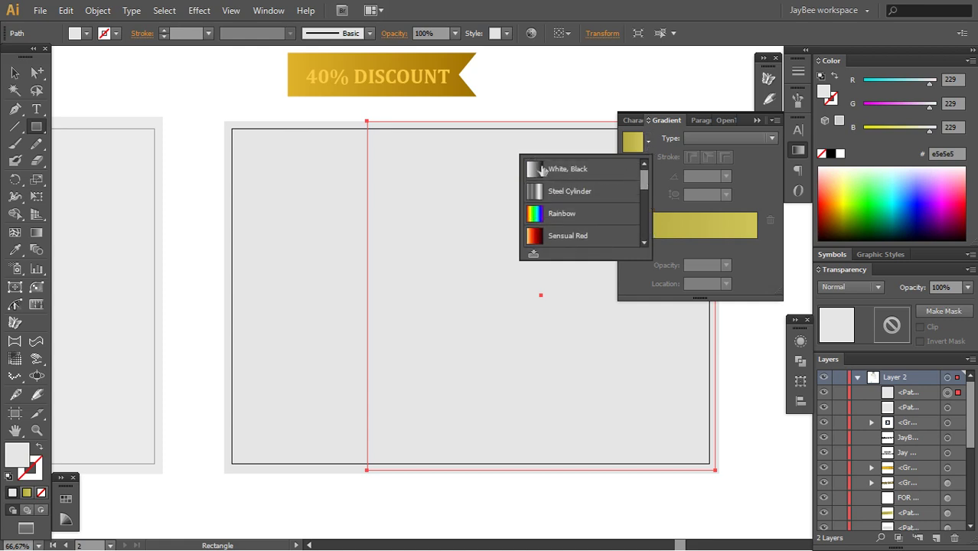
pyautogui.scroll(-3, 644, 174)
pyautogui.click(648, 141)
pyautogui.click(648, 140)
pyautogui.moveTo(647, 226); pyautogui.dragTo(597, 142)
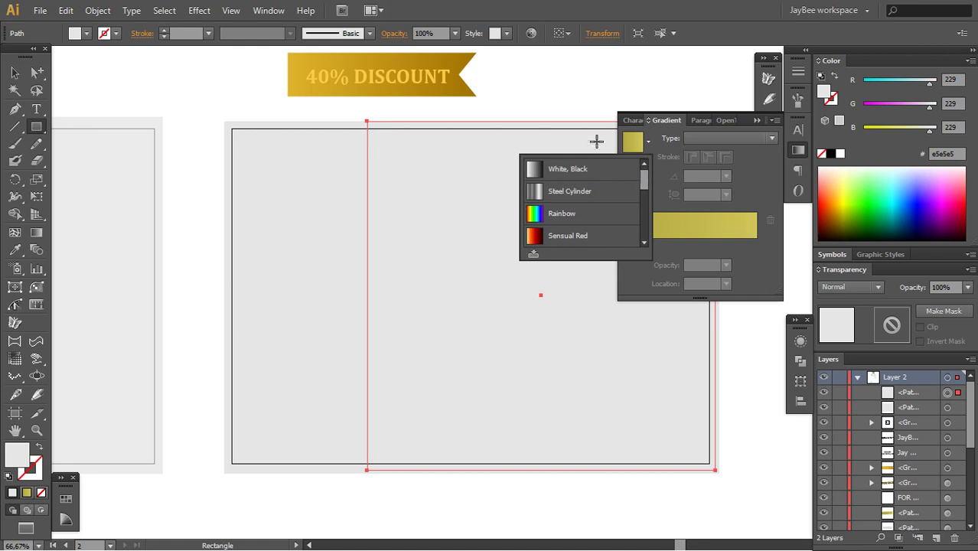
pyautogui.click(537, 171)
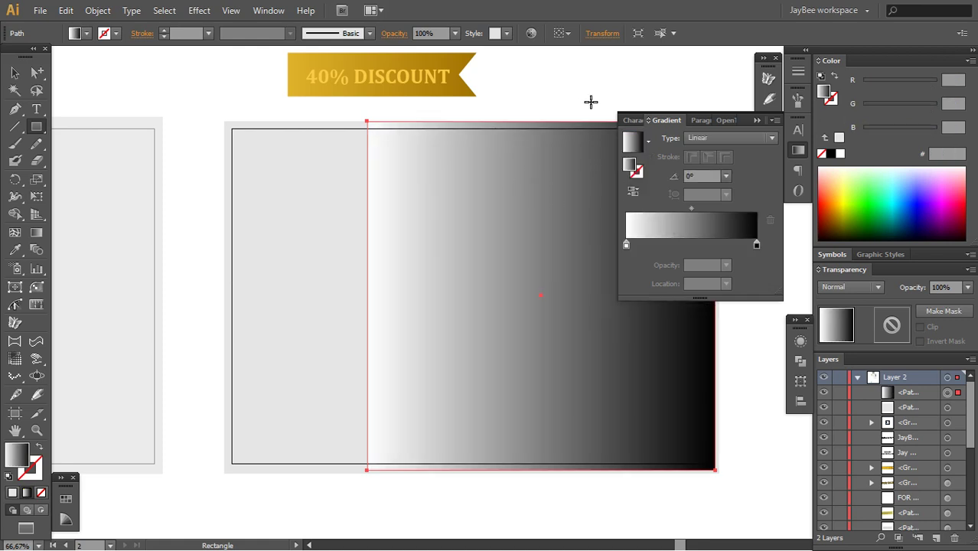
# Step: Change the rectangle gradient's black end stop to white
pyautogui.click(758, 246)
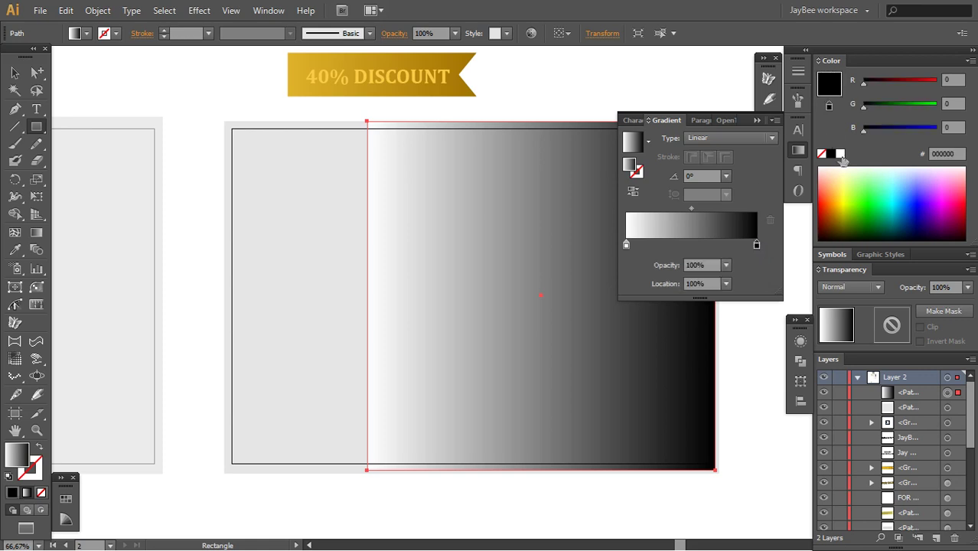
pyautogui.click(841, 154)
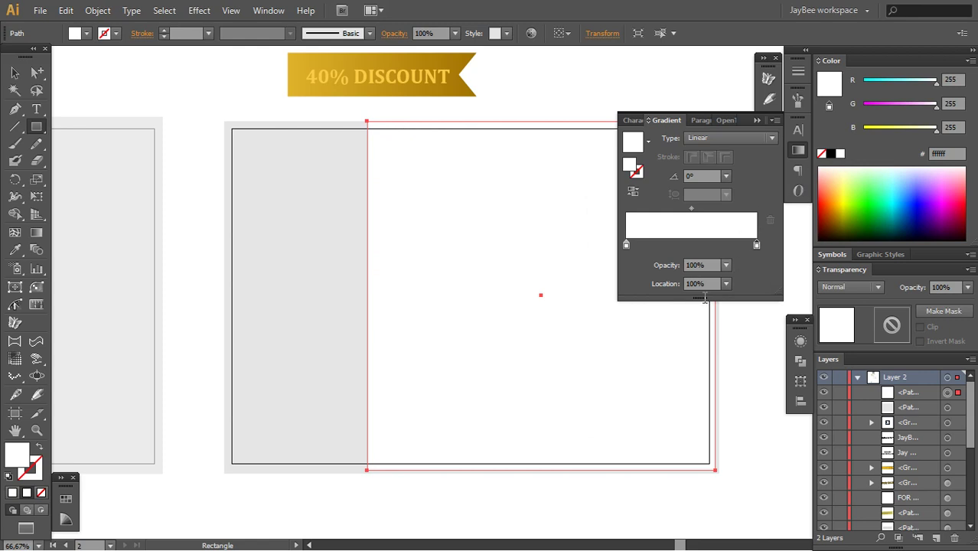
# Step: Examine the white gradient rectangle behind the ribbon in the finished FOR SALE design
pyautogui.moveTo(646, 363); pyautogui.dragTo(869, 327)
pyautogui.moveTo(594, 382); pyautogui.dragTo(844, 397)
pyautogui.moveTo(535, 356); pyautogui.dragTo(541, 310)
pyautogui.press('a')
pyautogui.click(390, 448)
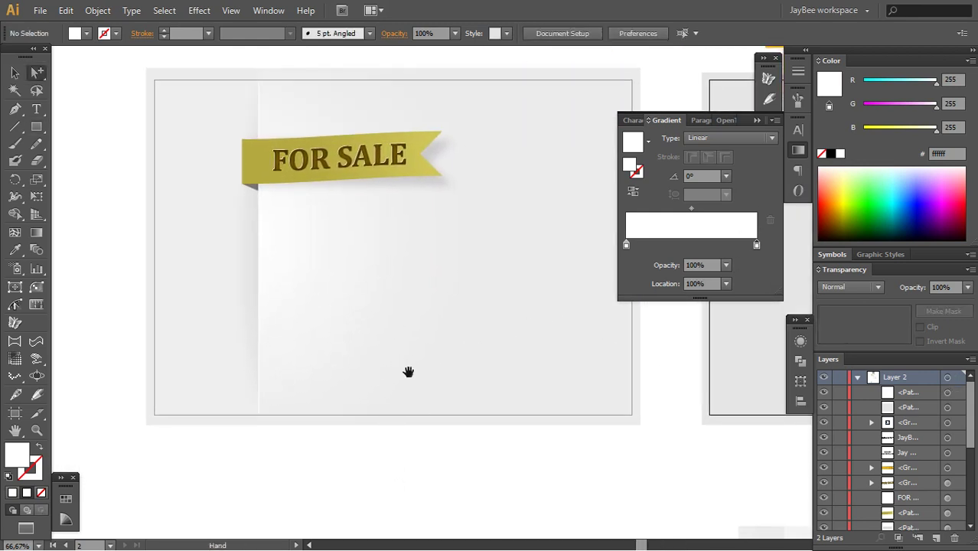
pyautogui.moveTo(416, 392); pyautogui.dragTo(423, 413)
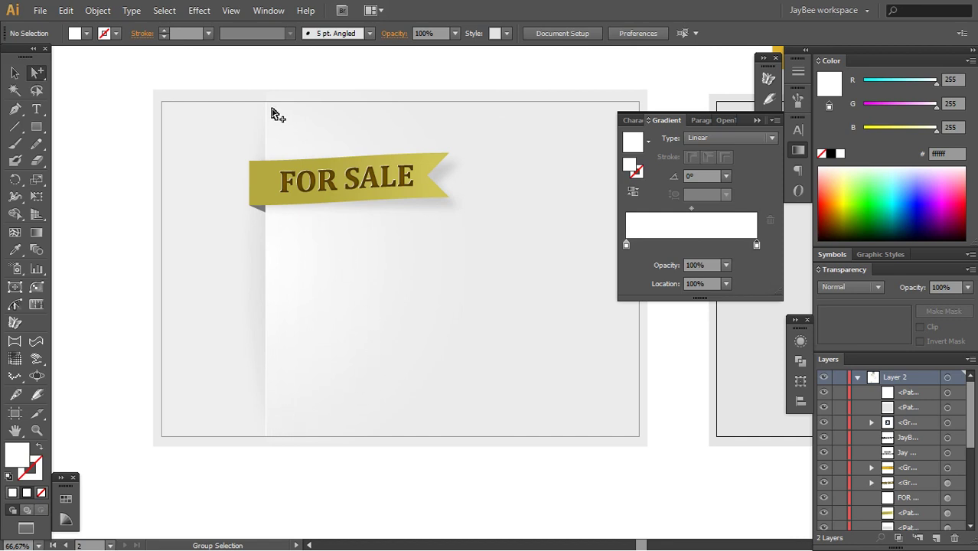
pyautogui.click(286, 279)
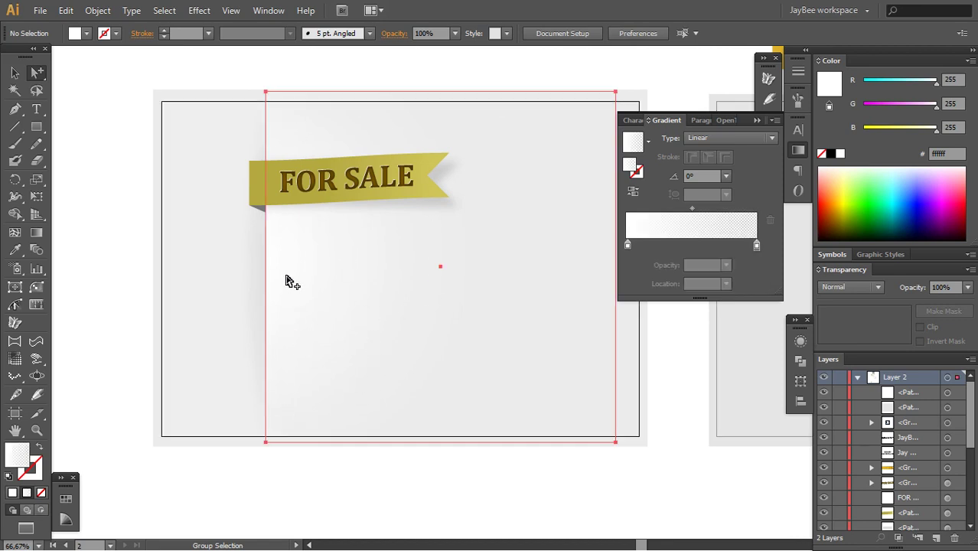
pyautogui.click(306, 480)
pyautogui.click(336, 310)
pyautogui.click(482, 474)
pyautogui.moveTo(694, 363); pyautogui.dragTo(278, 376)
pyautogui.moveTo(502, 356); pyautogui.dragTo(394, 330)
# Step: Set the opacity of the new white rectangle's end gradient stop, at location 100%, to 0%
pyautogui.click(431, 318)
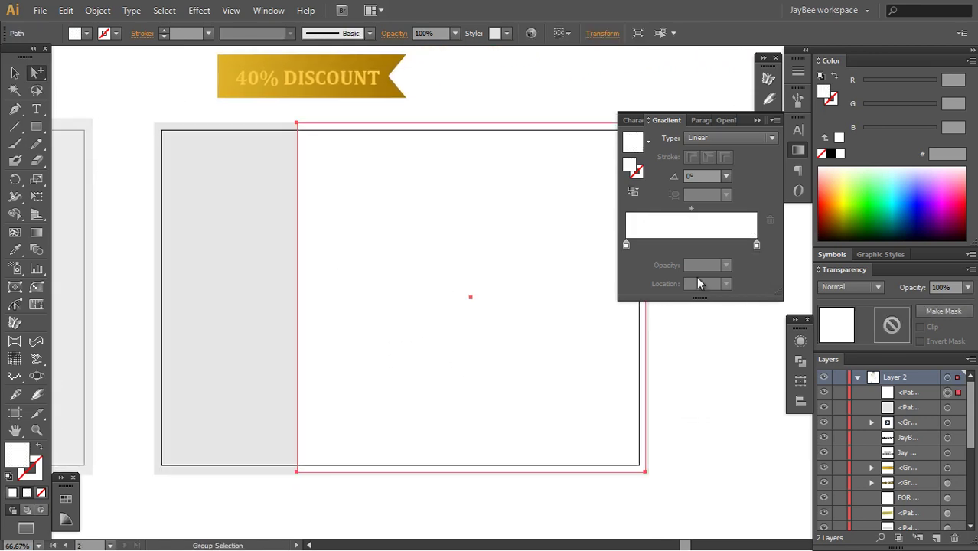
pyautogui.click(746, 360)
pyautogui.click(529, 368)
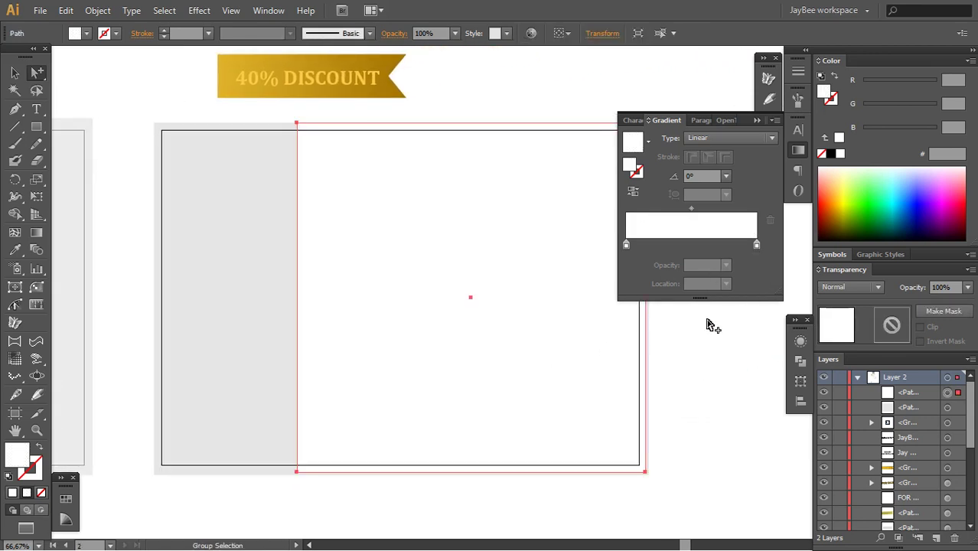
pyautogui.click(756, 246)
pyautogui.moveTo(756, 246); pyautogui.dragTo(760, 244)
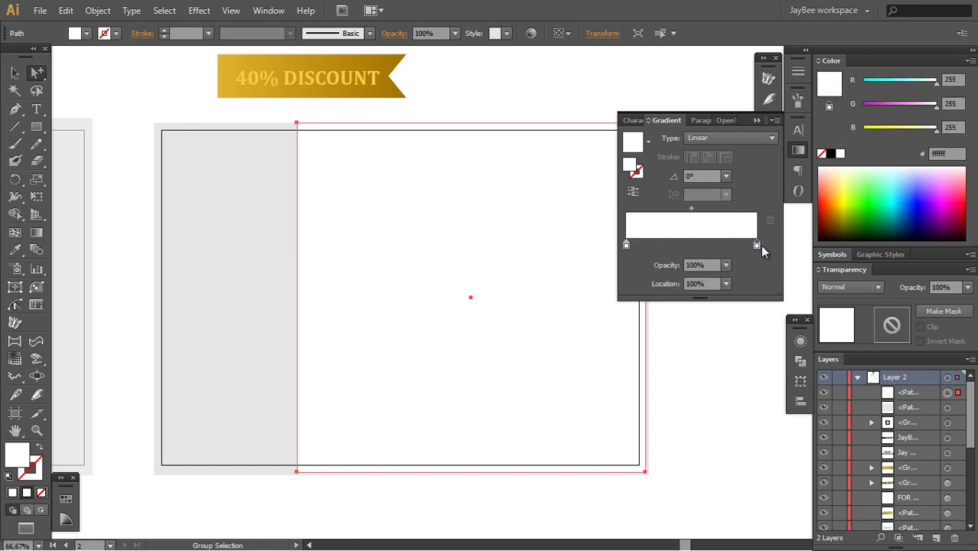
pyautogui.click(727, 266)
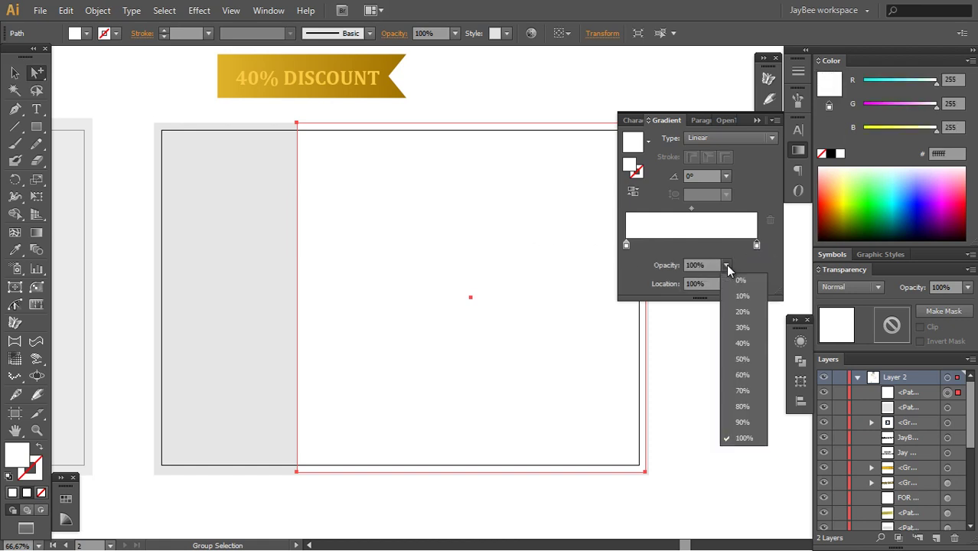
pyautogui.click(744, 282)
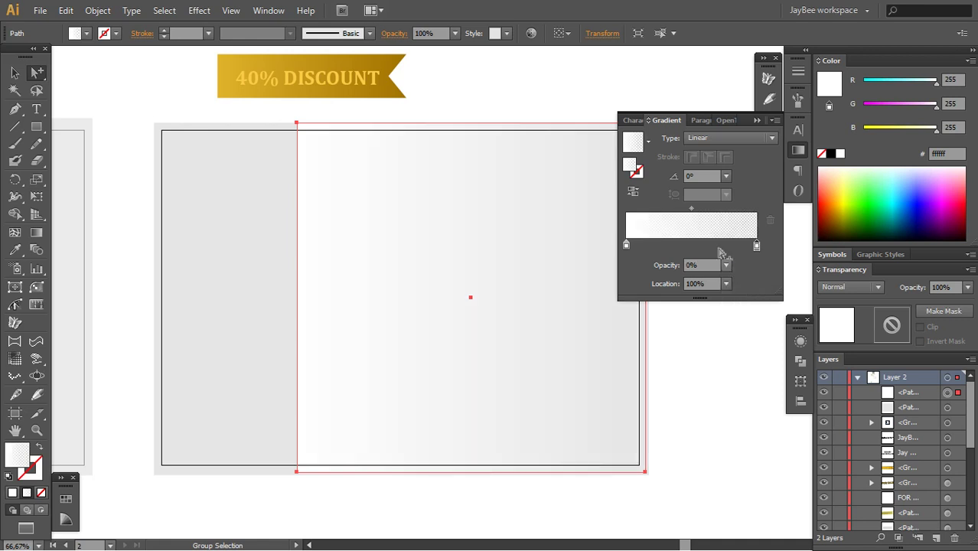
# Step: Change the white rectangle's gradient type from Linear to Radial
pyautogui.click(695, 375)
pyautogui.moveTo(556, 424); pyautogui.dragTo(511, 397)
pyautogui.click(510, 364)
pyautogui.click(713, 140)
pyautogui.click(799, 152)
pyautogui.click(792, 160)
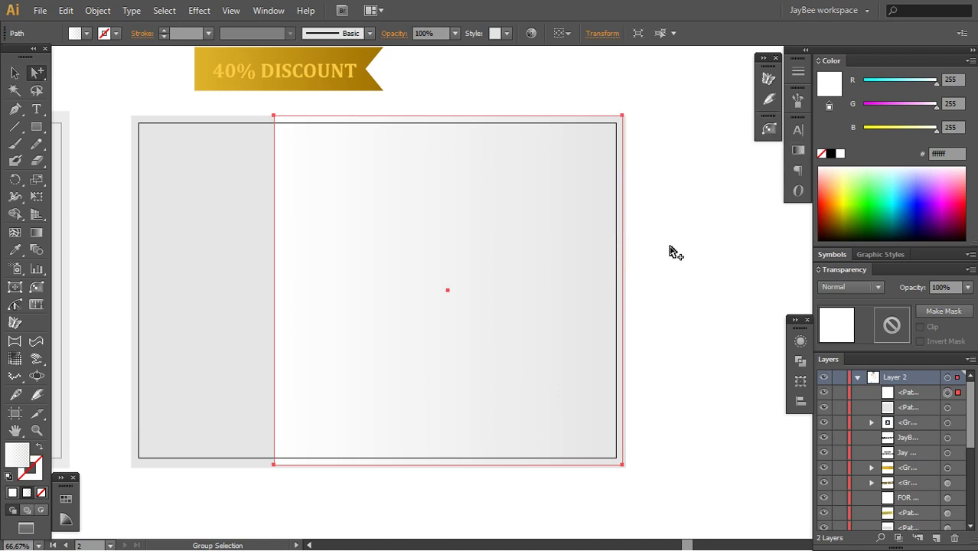
pyautogui.moveTo(503, 326); pyautogui.dragTo(543, 313)
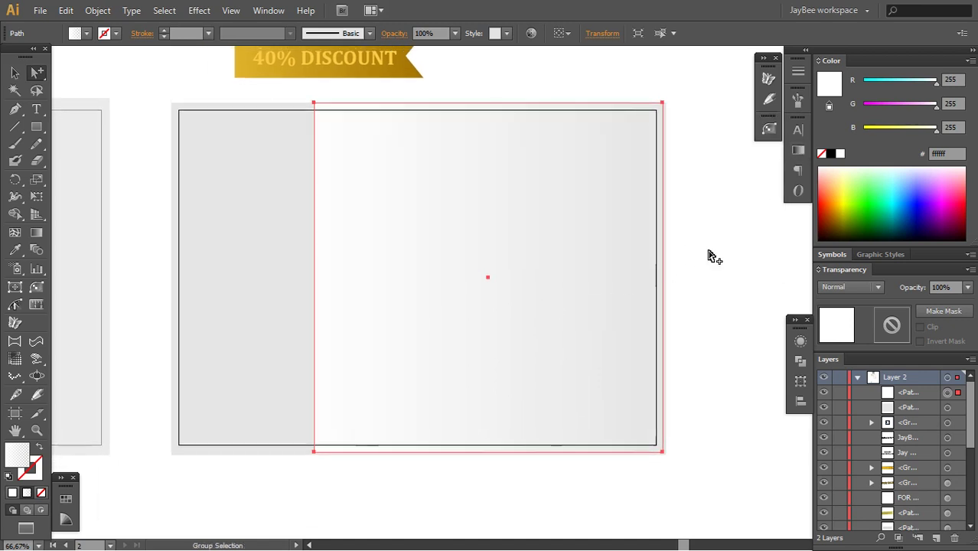
pyautogui.click(799, 153)
pyautogui.click(708, 137)
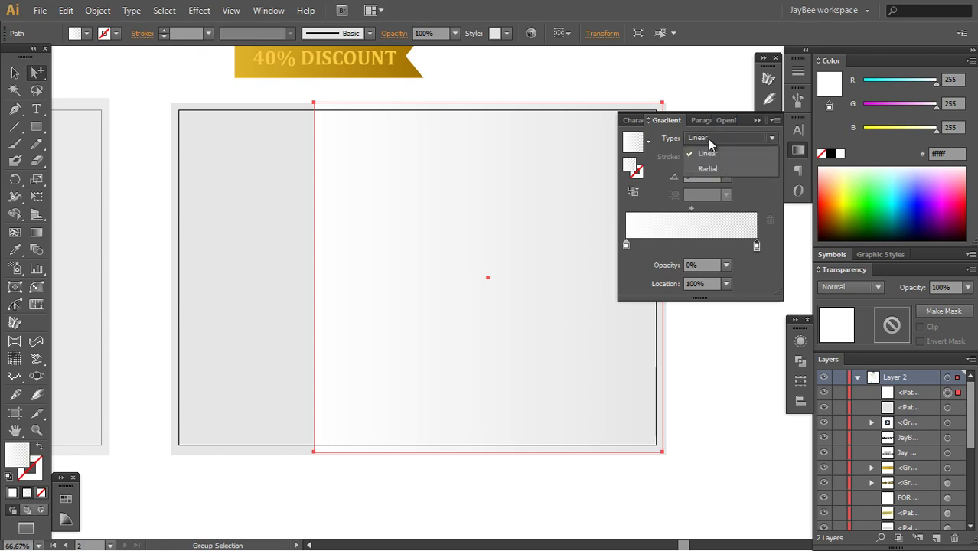
pyautogui.click(708, 169)
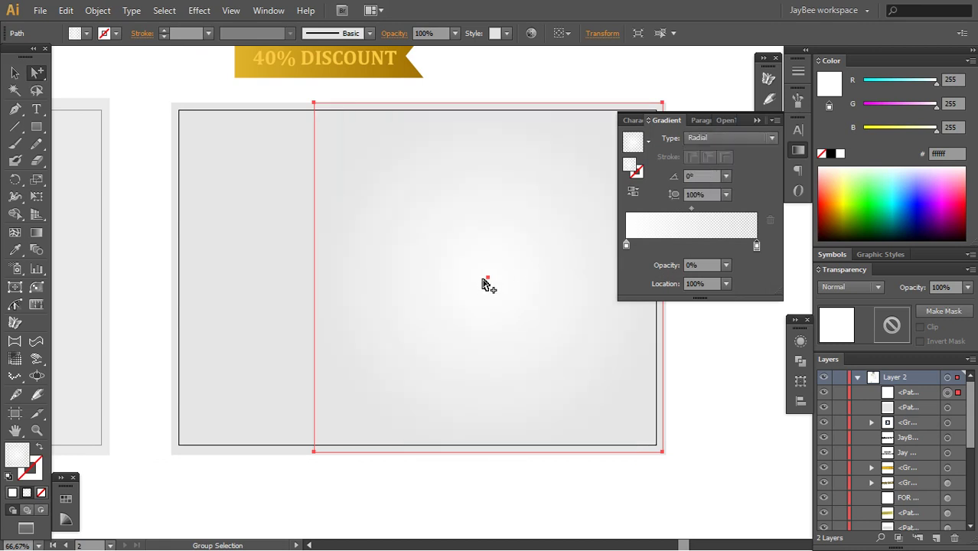
# Step: Try moving the radial gradient's center to the rectangle's left edge with the Gradient tool, and deselect the rectangle
pyautogui.press('g')
pyautogui.moveTo(485, 277); pyautogui.dragTo(302, 281)
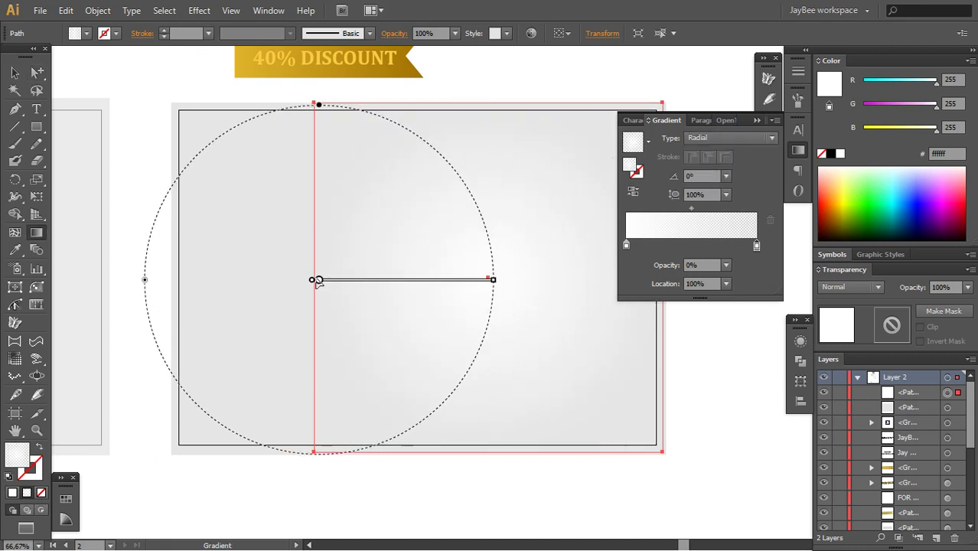
pyautogui.press('a')
pyautogui.click(422, 500)
pyautogui.moveTo(476, 388); pyautogui.dragTo(501, 343)
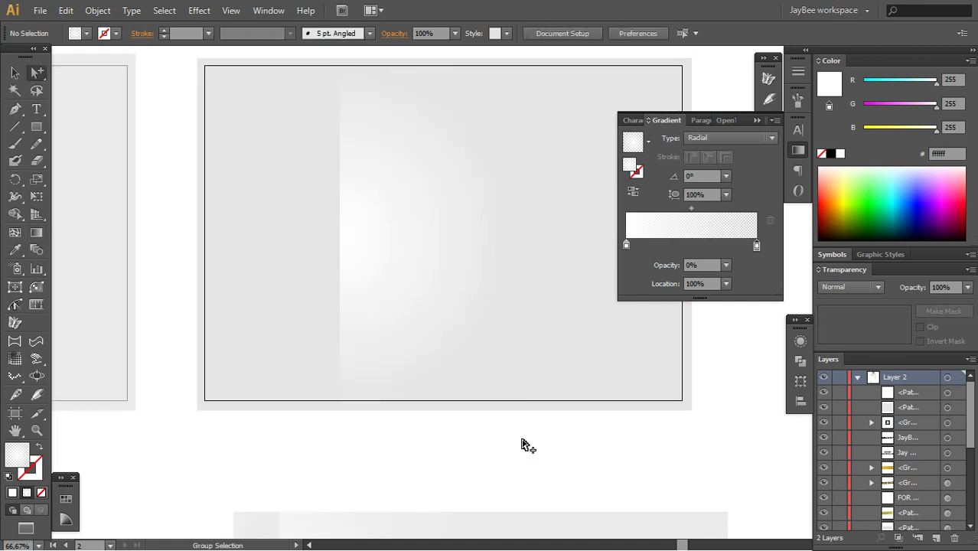
# Step: Move the white gradient panel further right on the finished background copy below the artboards
pyautogui.press('v')
pyautogui.click(527, 381)
pyautogui.click(525, 451)
pyautogui.moveTo(484, 332); pyautogui.dragTo(497, 376)
pyautogui.scroll(-4, 488, 348)
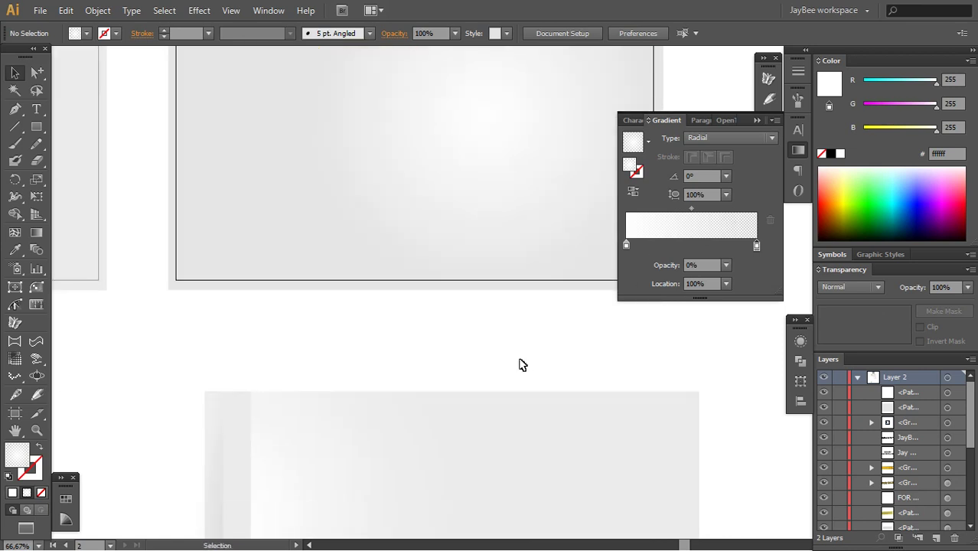
pyautogui.press('z')
pyautogui.moveTo(494, 431); pyautogui.dragTo(473, 207)
pyautogui.keyDown('alt'); pyautogui.click(475, 334); pyautogui.keyUp('alt')
pyautogui.moveTo(496, 327); pyautogui.dragTo(475, 341)
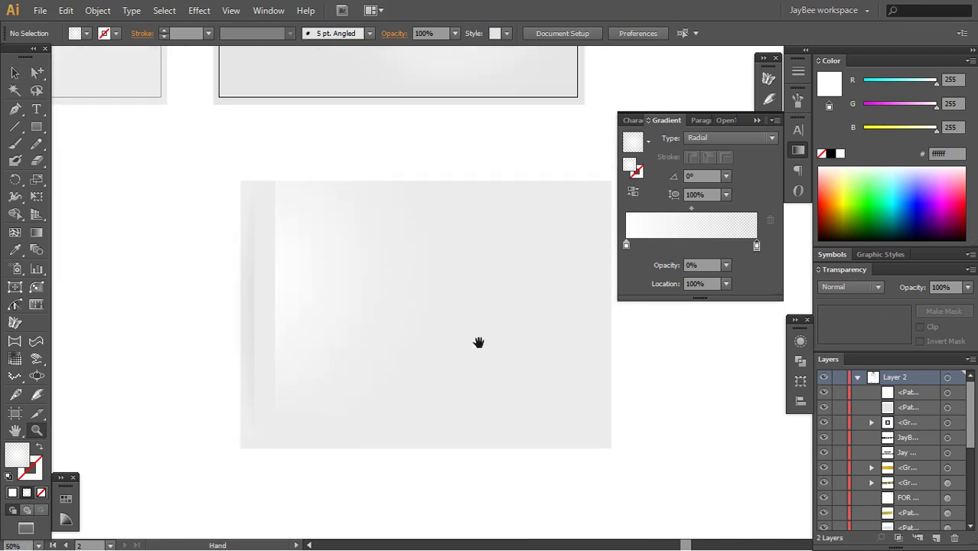
pyautogui.moveTo(344, 358); pyautogui.dragTo(460, 353)
pyautogui.press('a')
pyautogui.moveTo(438, 347); pyautogui.dragTo(494, 370)
pyautogui.moveTo(422, 178); pyautogui.dragTo(389, 197)
# Step: Move the soft shadow strip of the background copy to the right, onto the grey area beside the white panel
pyautogui.click(288, 332)
pyautogui.press('z')
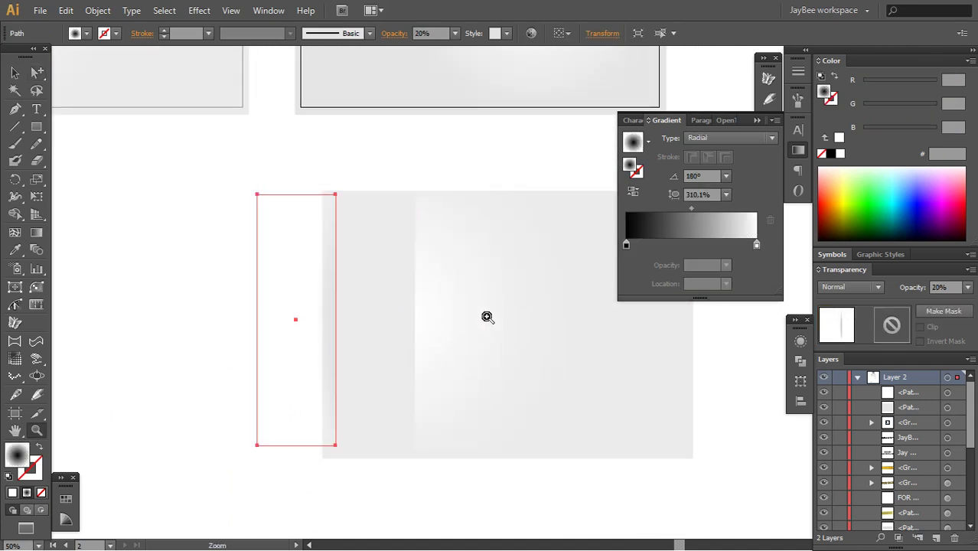
pyautogui.click(488, 316)
pyautogui.hscroll(1, 456, 321)
pyautogui.press('v')
pyautogui.moveTo(236, 309); pyautogui.dragTo(295, 325)
# Step: Release the opacity mask from the background copy's white gradient panel
pyautogui.click(473, 335)
pyautogui.moveTo(482, 341); pyautogui.dragTo(485, 350)
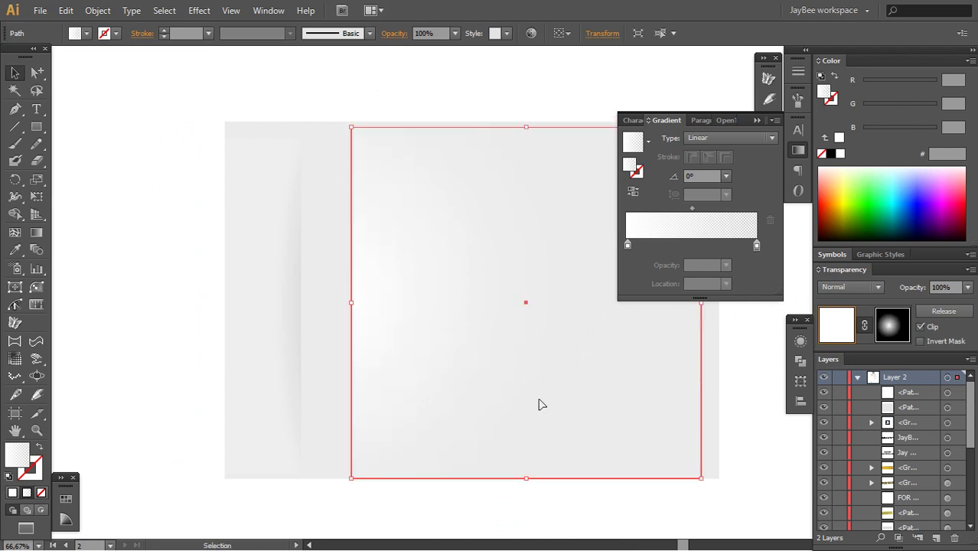
pyautogui.click(805, 155)
pyautogui.moveTo(612, 290); pyautogui.dragTo(520, 300)
pyautogui.click(650, 310)
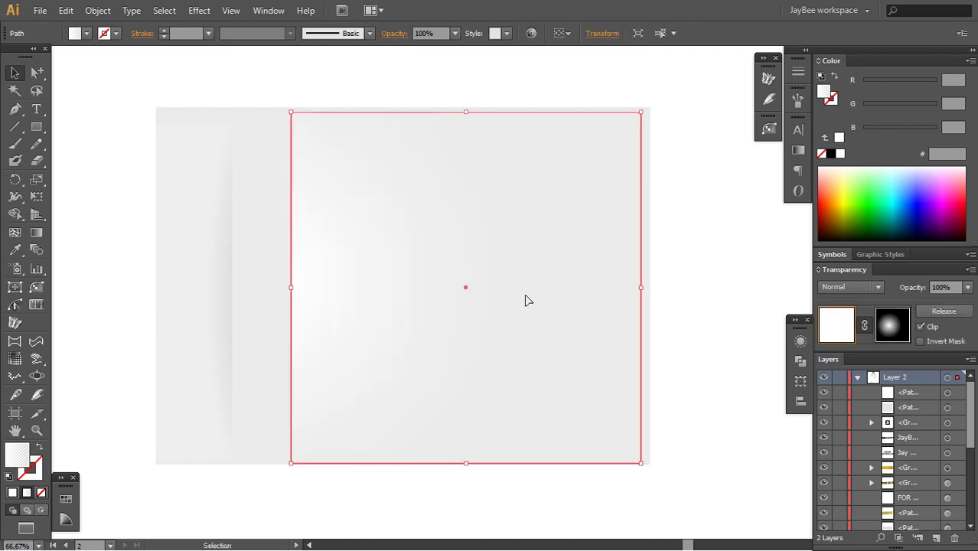
pyautogui.click(944, 312)
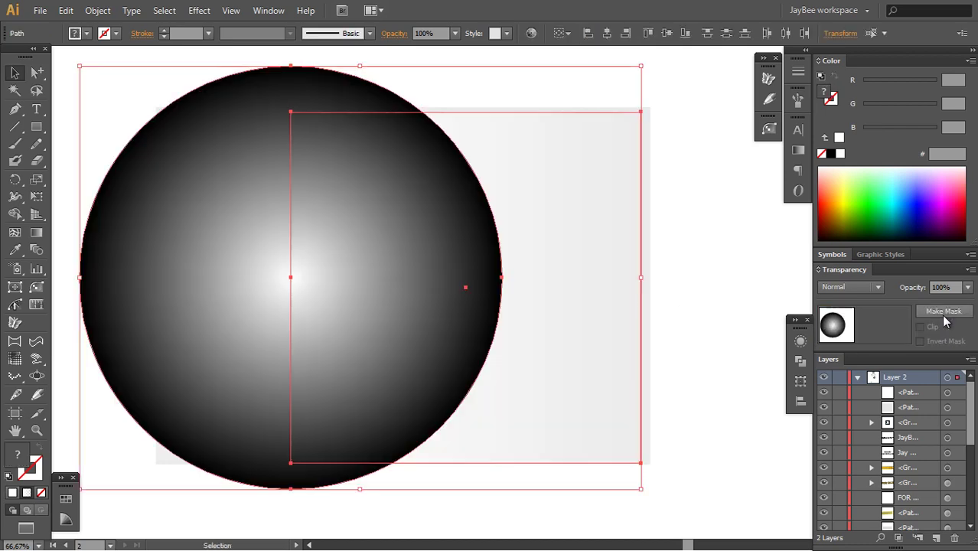
# Step: Bring the white gradient panel in front of the black-and-white radial circle released from the mask
pyautogui.click(695, 314)
pyautogui.click(428, 312)
pyautogui.click(570, 300)
pyautogui.hotkey('ctrl', 'shift', 'a')
pyautogui.hotkey('ctrl', 'f')
# Step: Examine the gradient settings of the white panel, including its end stop's opacity, and those of the radial circle
pyautogui.click(687, 315)
pyautogui.click(419, 304)
pyautogui.click(798, 149)
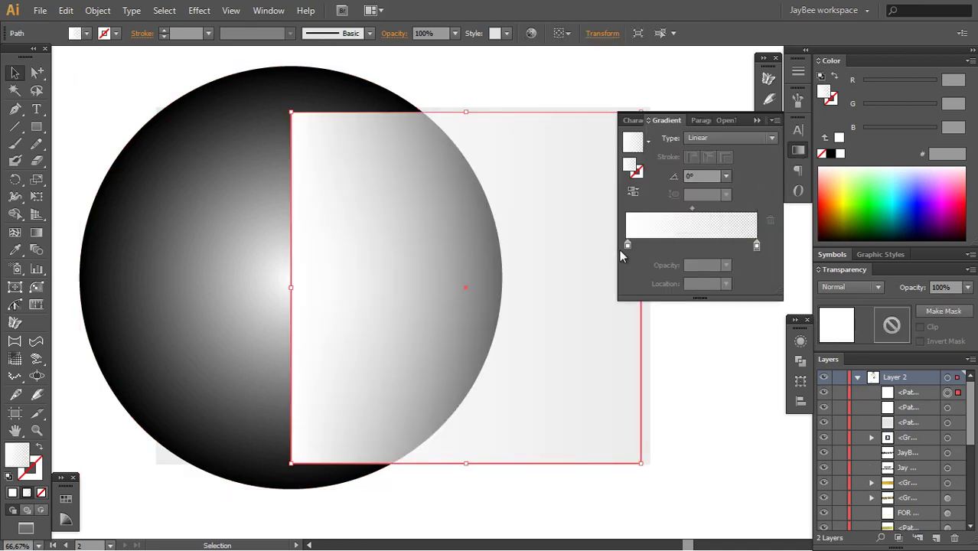
pyautogui.click(757, 246)
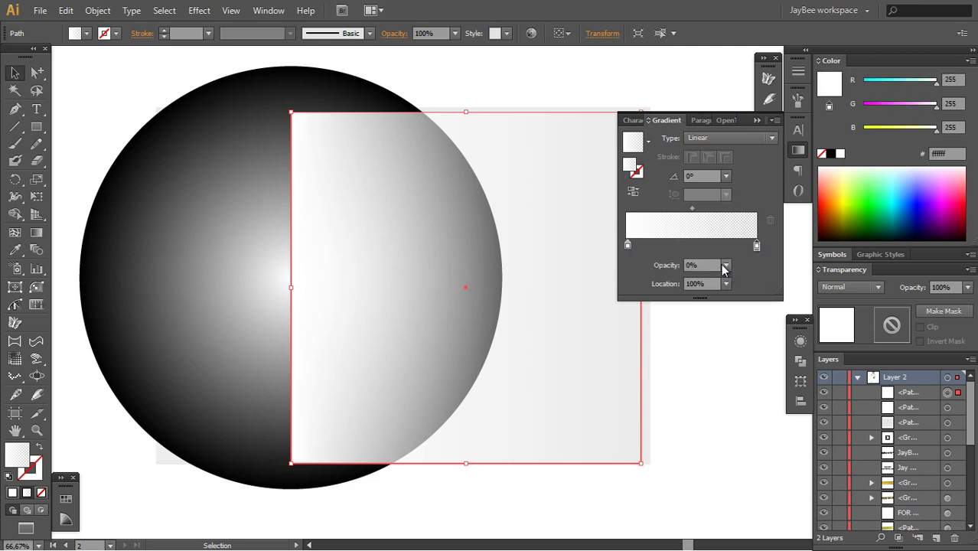
pyautogui.click(800, 153)
pyautogui.moveTo(461, 319); pyautogui.dragTo(551, 305)
pyautogui.moveTo(386, 332); pyautogui.dragTo(433, 368)
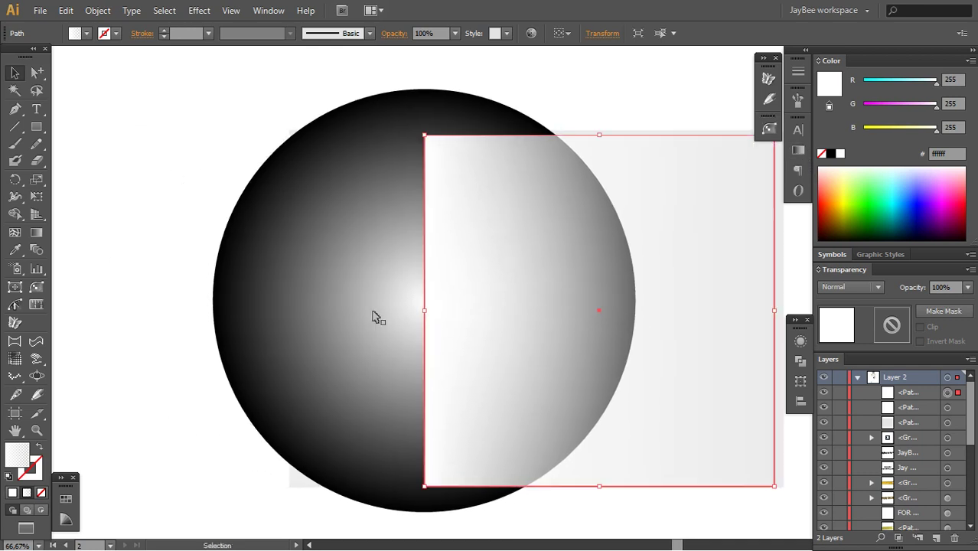
pyautogui.click(374, 312)
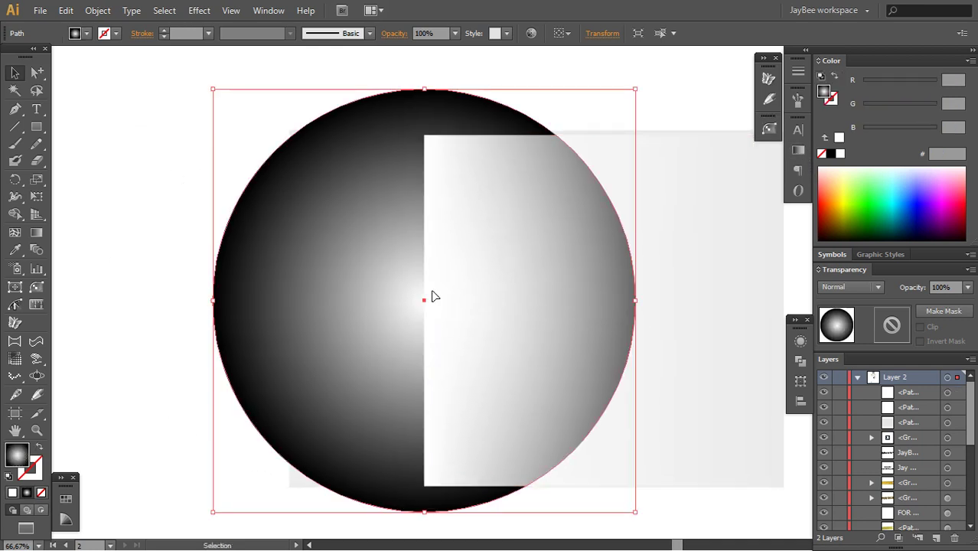
pyautogui.click(798, 150)
pyautogui.click(803, 151)
# Step: Delete the white gradient panel lying over the radial circle and select the circle
pyautogui.moveTo(696, 353); pyautogui.dragTo(573, 350)
pyautogui.click(726, 295)
pyautogui.click(558, 339)
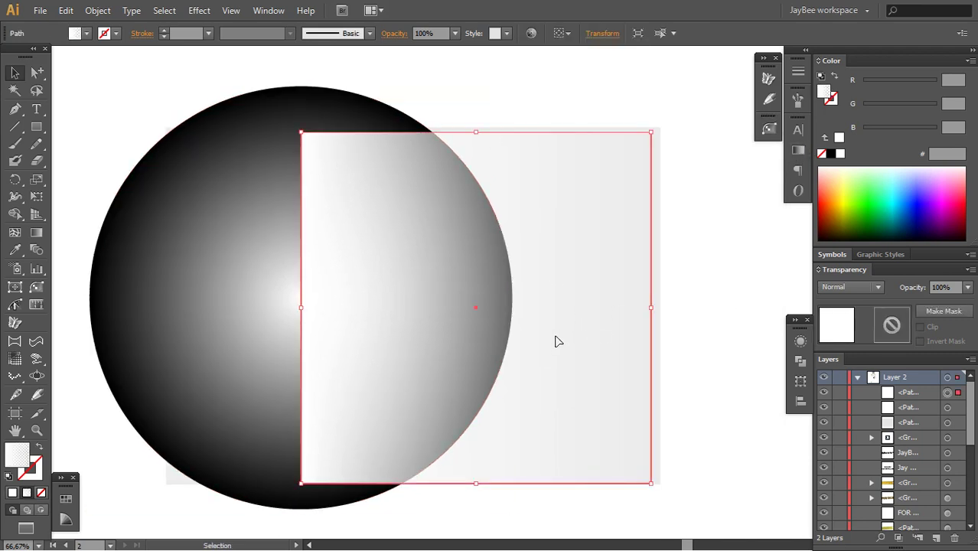
pyautogui.press('Delete')
pyautogui.click(445, 307)
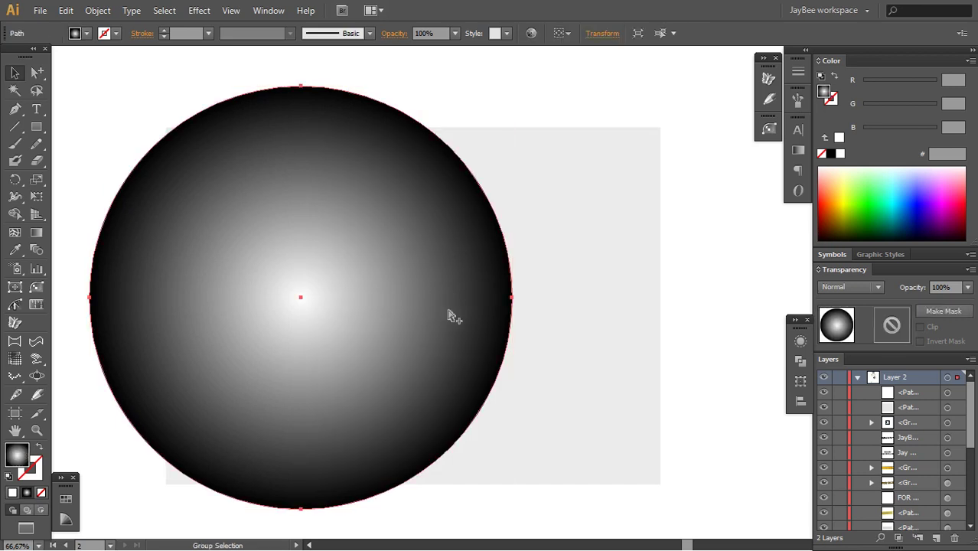
# Step: Paste the white panel behind the radial circle and make the circle its opacity mask
pyautogui.hotkey('ctrl', 'b')
pyautogui.press('a')
pyautogui.click(512, 94)
pyautogui.click(517, 151)
pyautogui.keyDown('shift'); pyautogui.click(253, 267); pyautogui.keyUp('shift')
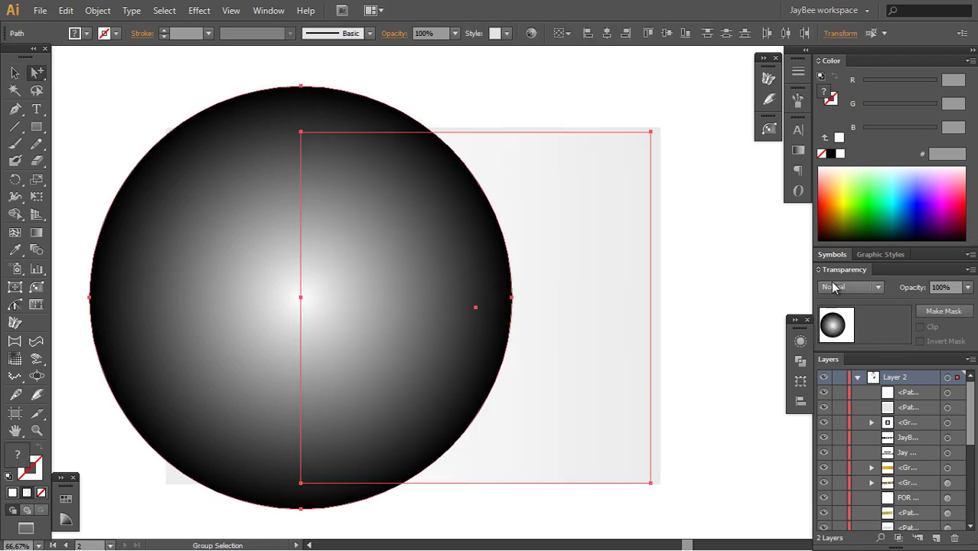
pyautogui.click(970, 271)
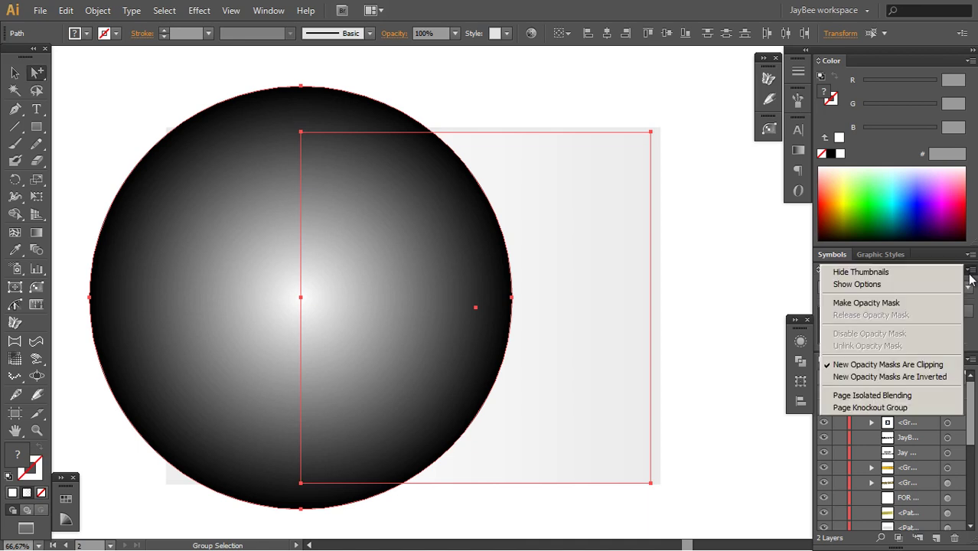
pyautogui.click(873, 303)
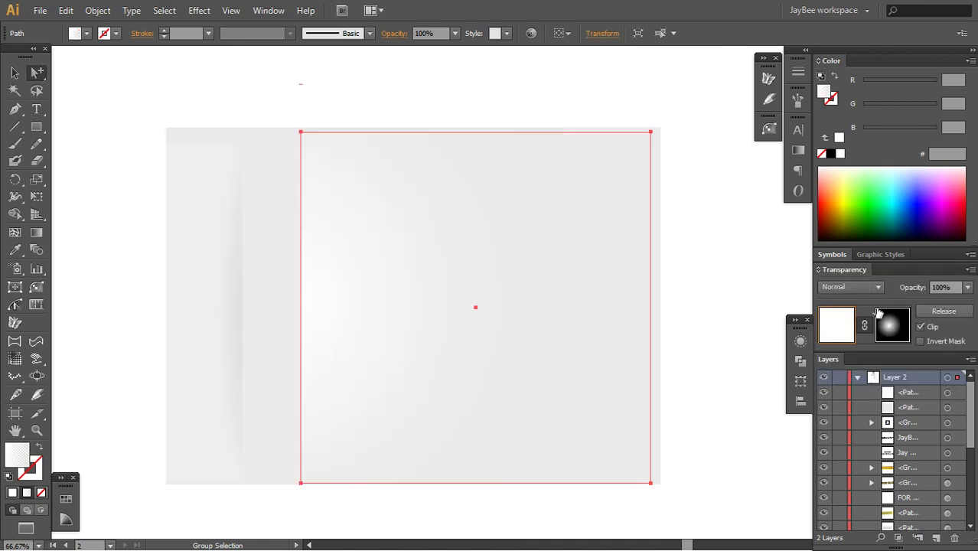
pyautogui.click(702, 381)
# Step: Move the centre of the radial gradient in the second artboard's white panel to the middle of the panel's left edge
pyautogui.moveTo(484, 348); pyautogui.dragTo(591, 294)
pyautogui.click(456, 283)
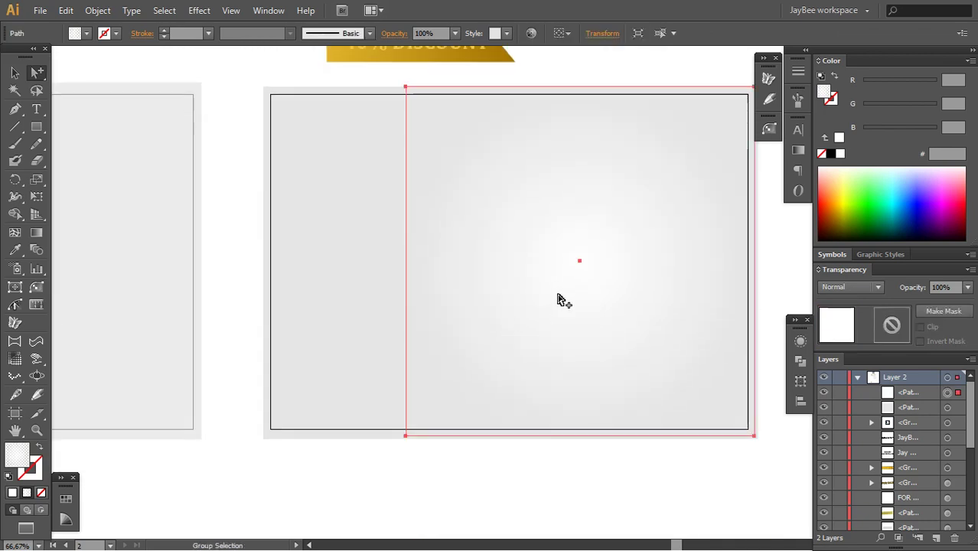
pyautogui.moveTo(572, 327); pyautogui.dragTo(520, 325)
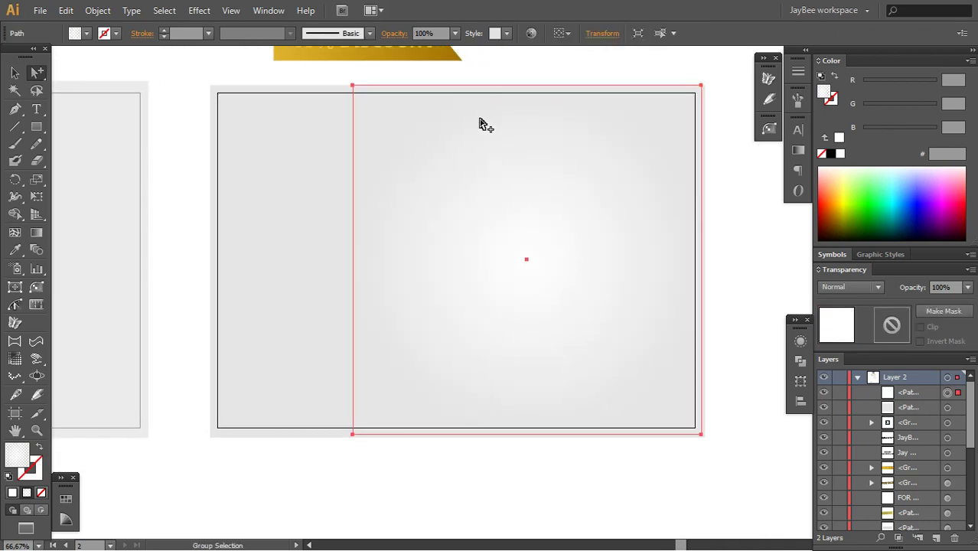
pyautogui.click(731, 207)
pyautogui.click(527, 264)
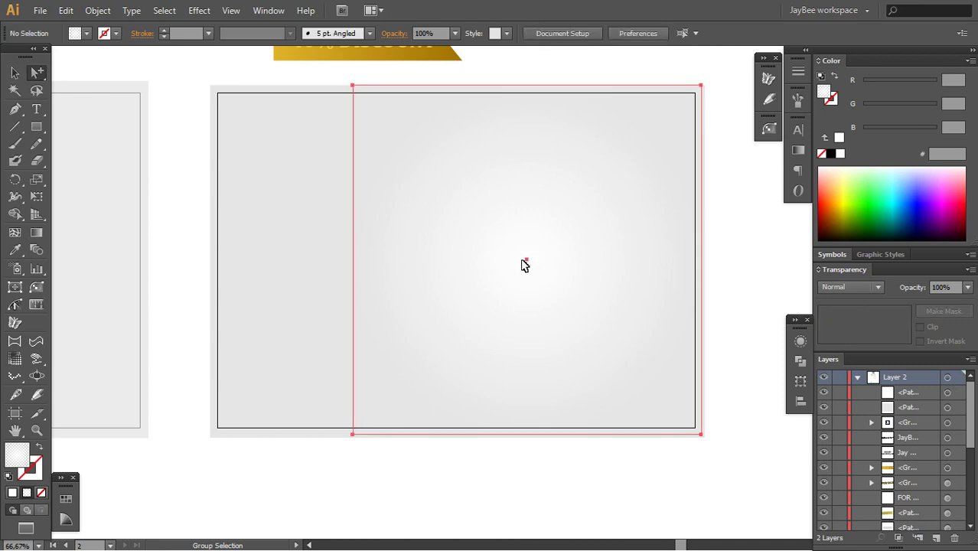
pyautogui.click(799, 152)
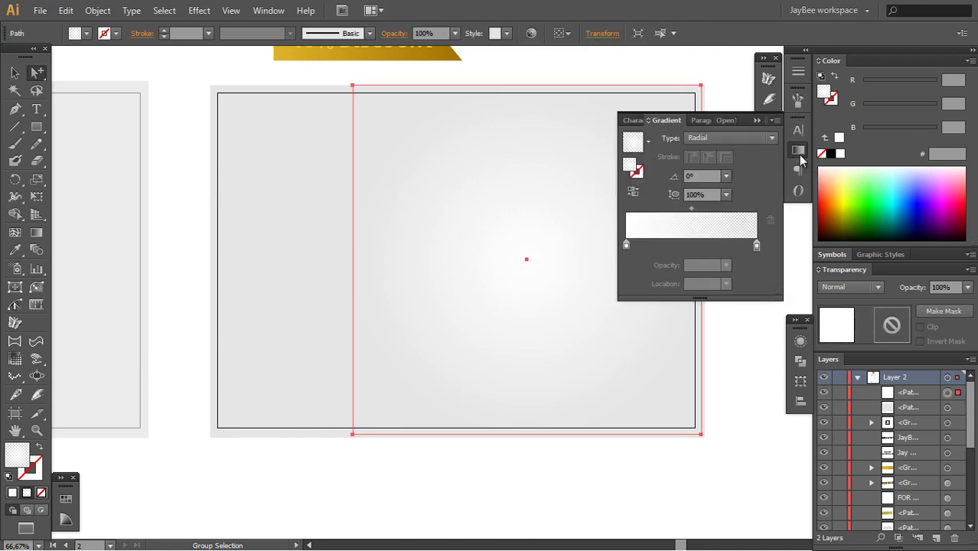
pyautogui.click(800, 153)
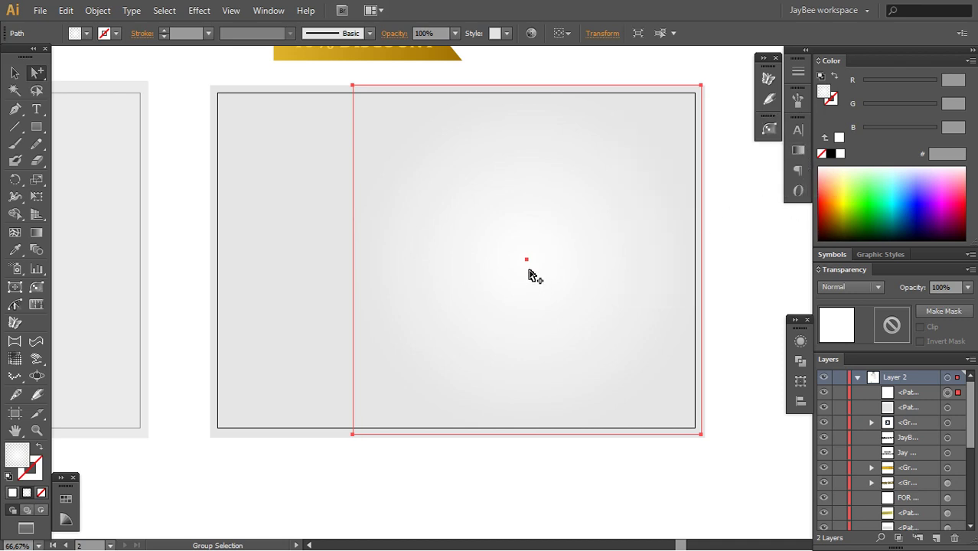
pyautogui.press('g')
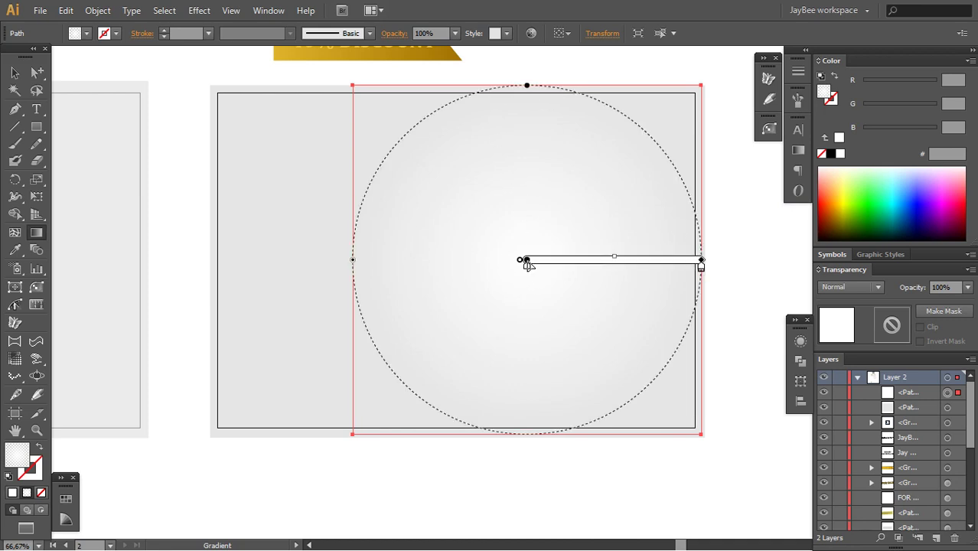
pyautogui.moveTo(525, 261); pyautogui.dragTo(354, 265)
pyautogui.press('v')
pyautogui.click(429, 471)
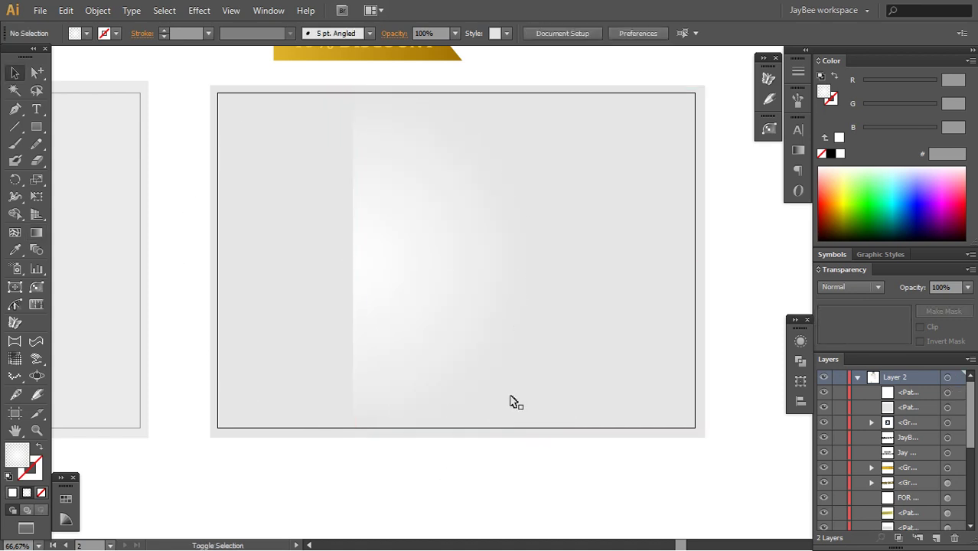
# Step: Turn on Smart Guides
pyautogui.moveTo(459, 361); pyautogui.dragTo(545, 378)
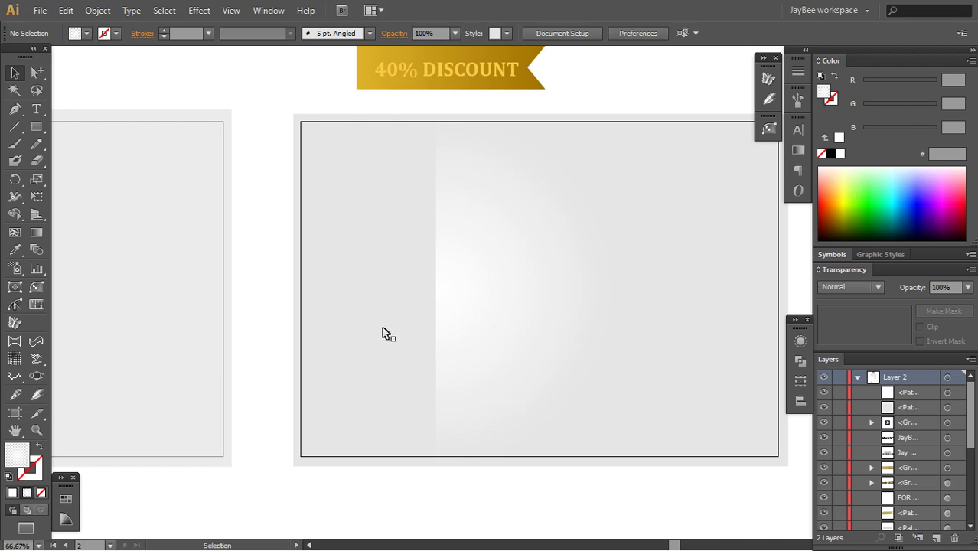
pyautogui.click(461, 283)
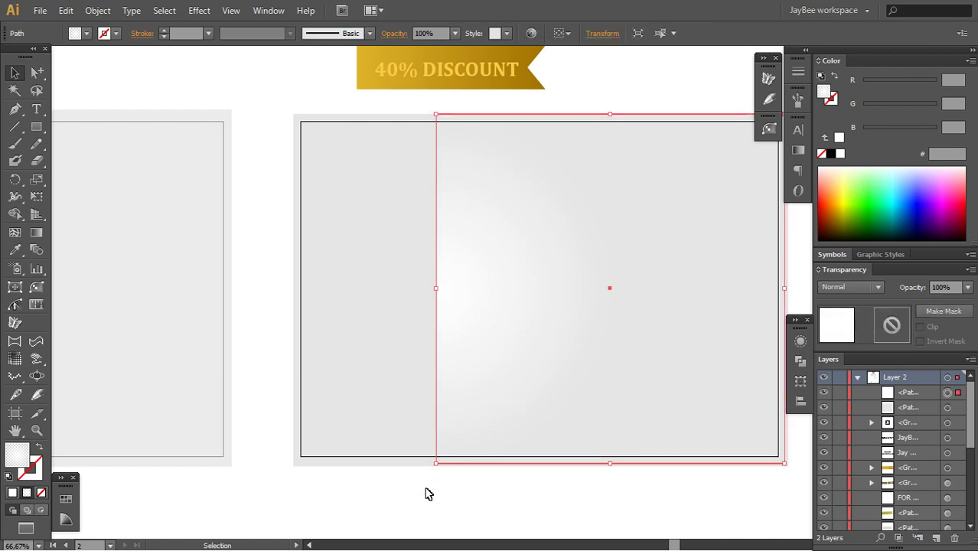
pyautogui.click(429, 495)
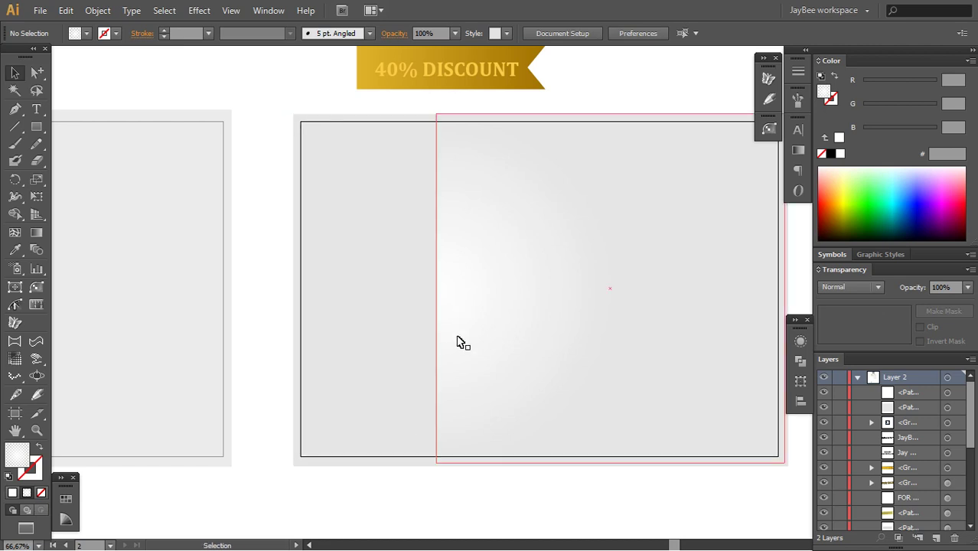
pyautogui.click(231, 10)
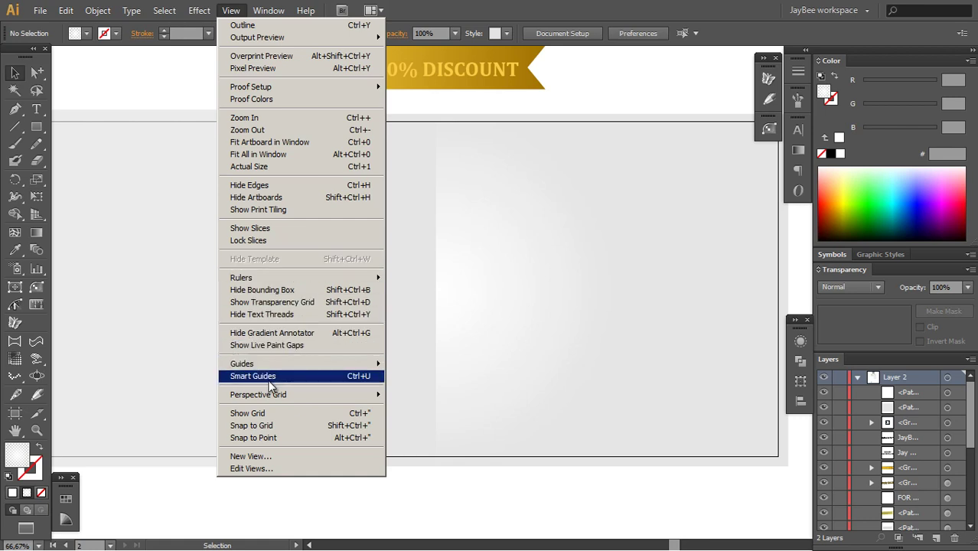
pyautogui.click(245, 378)
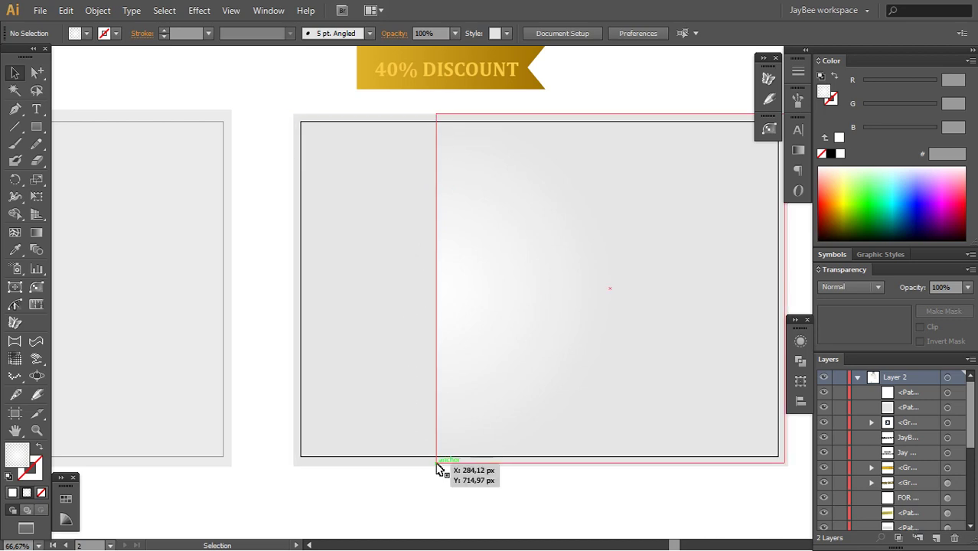
pyautogui.press('space')
pyautogui.moveTo(452, 480); pyautogui.dragTo(420, 424)
pyautogui.press('p')
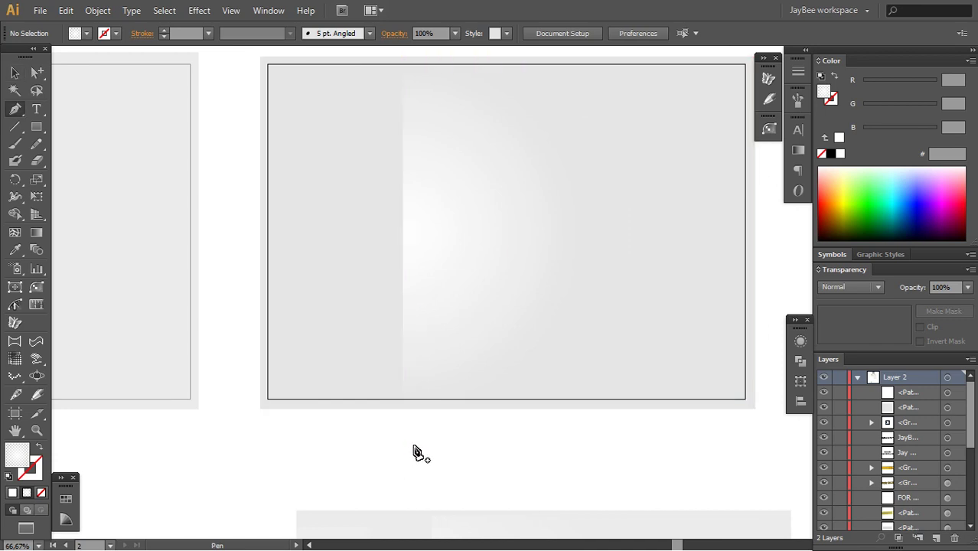
pyautogui.press('space')
pyautogui.moveTo(422, 234); pyautogui.dragTo(443, 347)
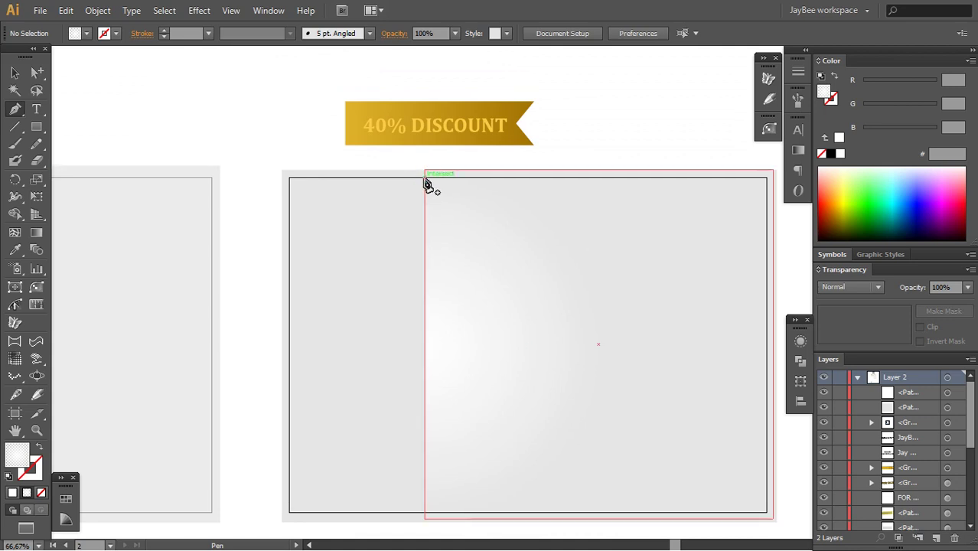
pyautogui.press('space')
pyautogui.moveTo(428, 271); pyautogui.dragTo(459, 239)
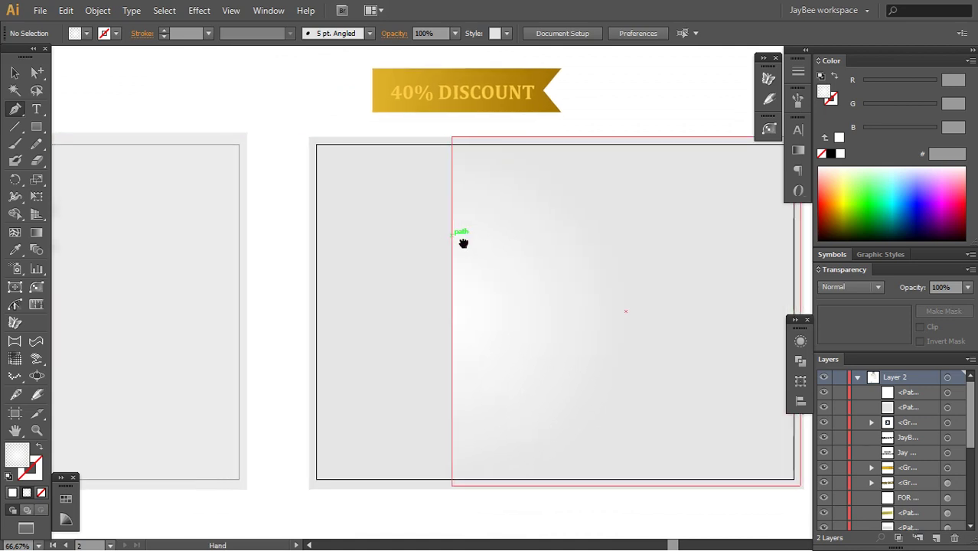
pyautogui.press('m')
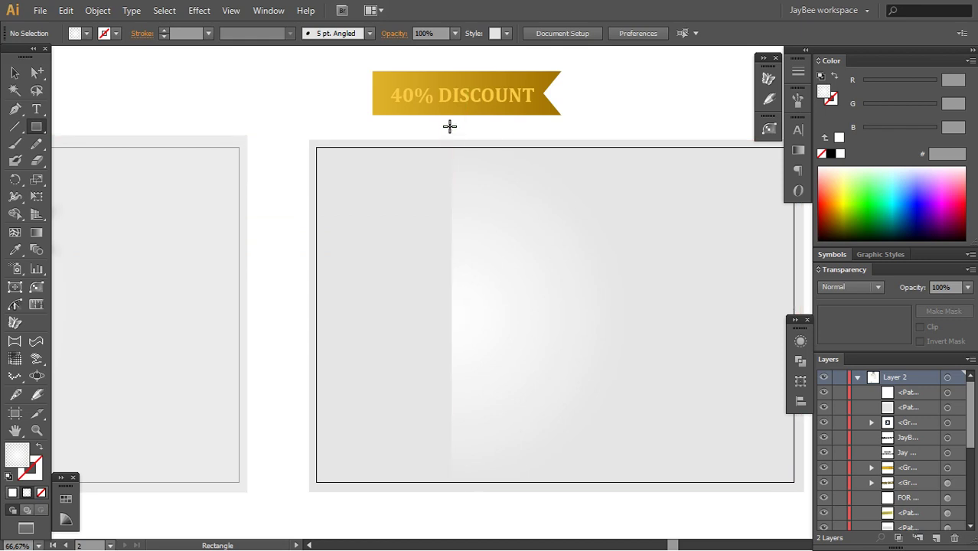
# Step: Examine the radial shadow rectangle and its edge against the white panel on the artboard with the FOR SALE ribbon
pyautogui.press('space')
pyautogui.moveTo(348, 292); pyautogui.dragTo(643, 294)
pyautogui.moveTo(395, 287); pyautogui.dragTo(653, 235)
pyautogui.press('a')
pyautogui.click(379, 280)
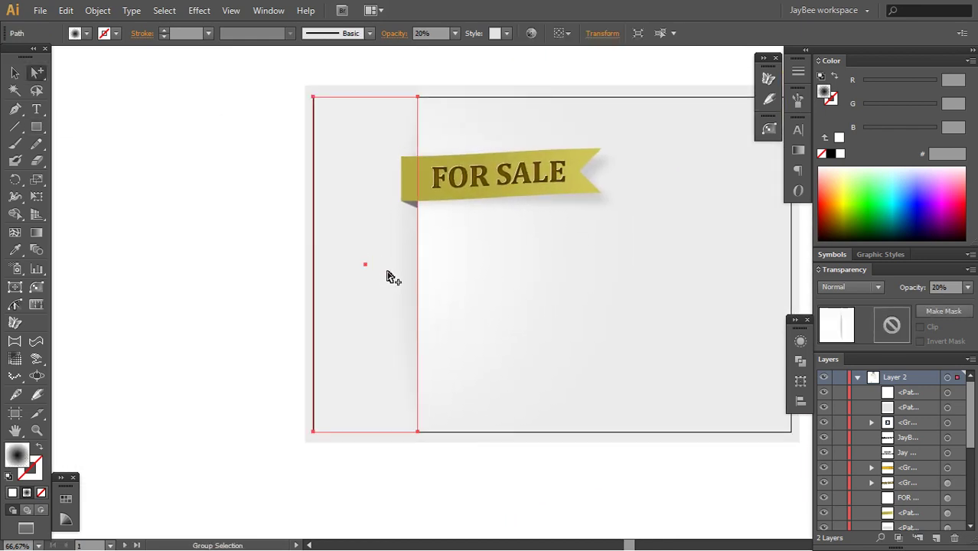
pyautogui.click(421, 494)
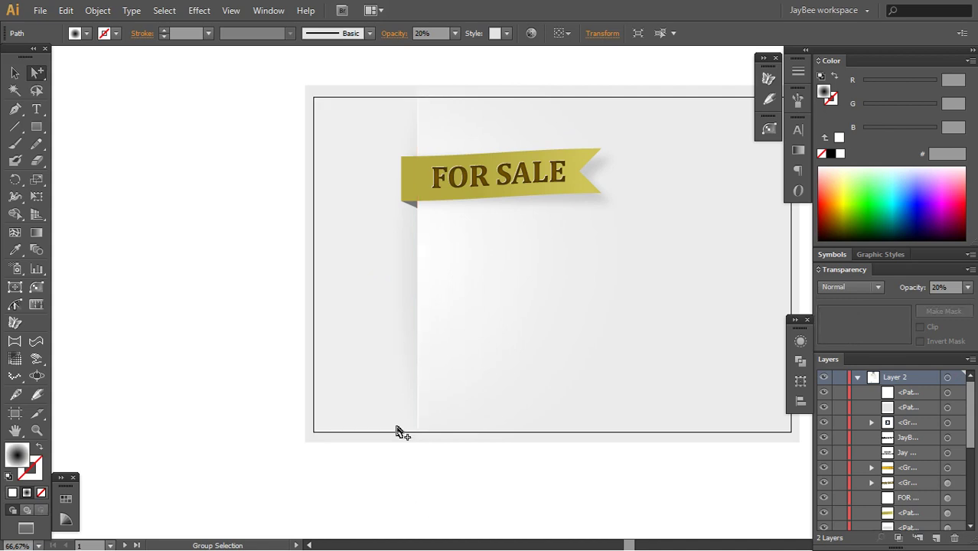
pyautogui.click(387, 303)
pyautogui.click(428, 477)
pyautogui.moveTo(370, 322); pyautogui.dragTo(400, 310)
pyautogui.click(411, 491)
pyautogui.click(401, 485)
pyautogui.click(428, 479)
pyautogui.moveTo(378, 343)
pyautogui.mouseDown()
pyautogui.moveTo(356, 343)
pyautogui.moveTo(384, 345)
pyautogui.mouseUp()
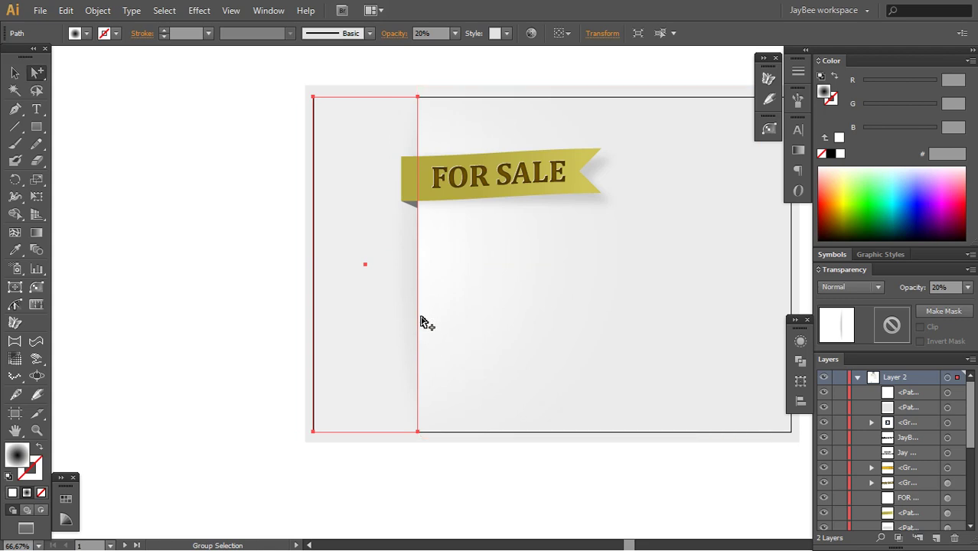
pyautogui.click(493, 322)
pyautogui.click(379, 281)
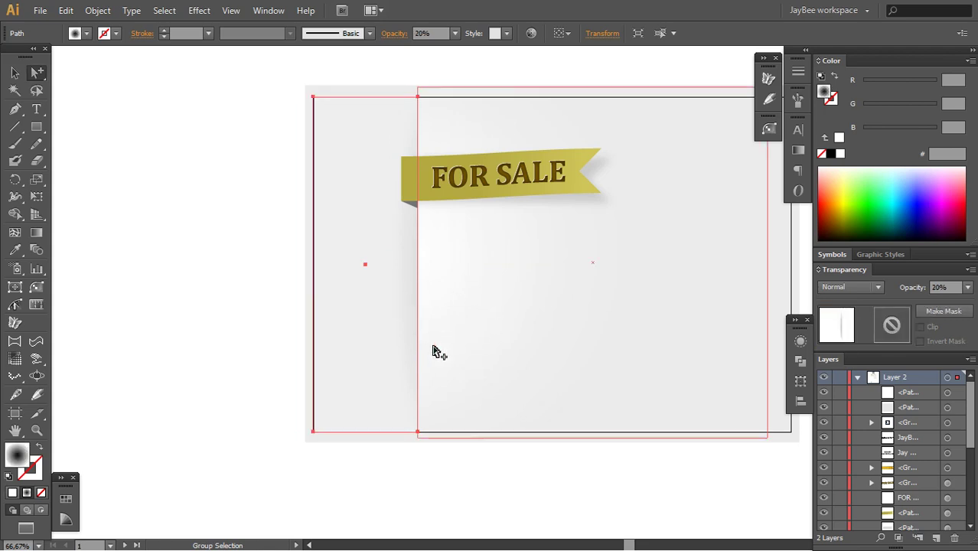
pyautogui.click(467, 475)
# Step: Draw a tall rectangle over the left part of the second artboard's background, with its right edge meeting the white panel's left edge
pyautogui.moveTo(485, 437); pyautogui.dragTo(273, 406)
pyautogui.moveTo(548, 364); pyautogui.dragTo(315, 438)
pyautogui.moveTo(468, 377); pyautogui.dragTo(386, 344)
pyautogui.press('m')
pyautogui.moveTo(319, 441); pyautogui.dragTo(455, 99)
pyautogui.press('v')
pyautogui.click(513, 488)
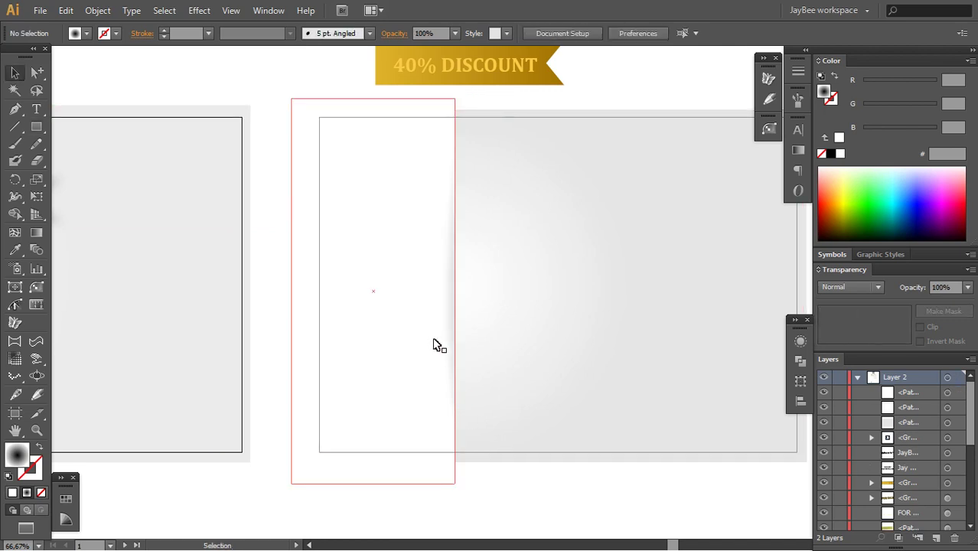
# Step: Fill the new rectangle with the white-to-black gradient swatch as a radial gradient, reversed so black is at the centre
pyautogui.press('a')
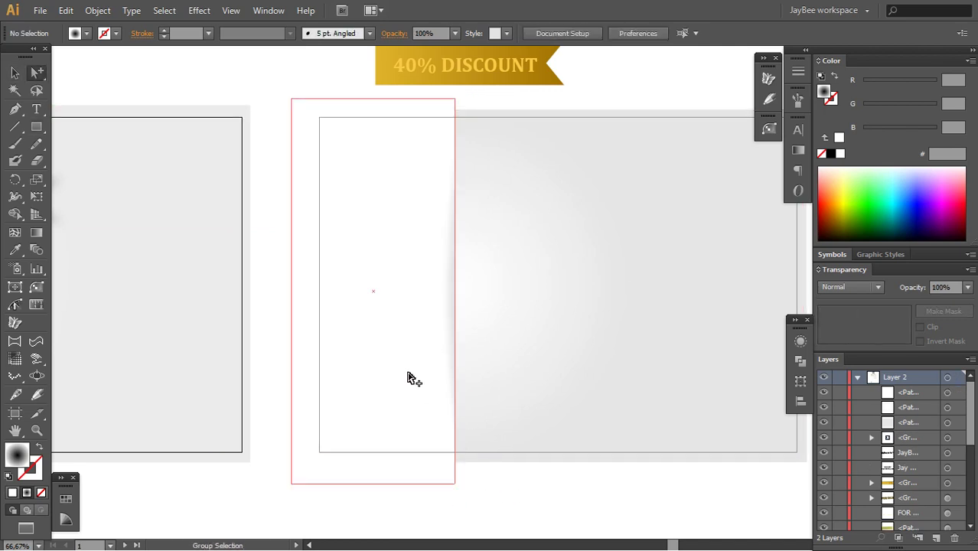
pyautogui.moveTo(408, 378)
pyautogui.mouseDown()
pyautogui.moveTo(398, 376)
pyautogui.moveTo(409, 376)
pyautogui.mouseUp()
pyautogui.click(489, 500)
pyautogui.click(412, 368)
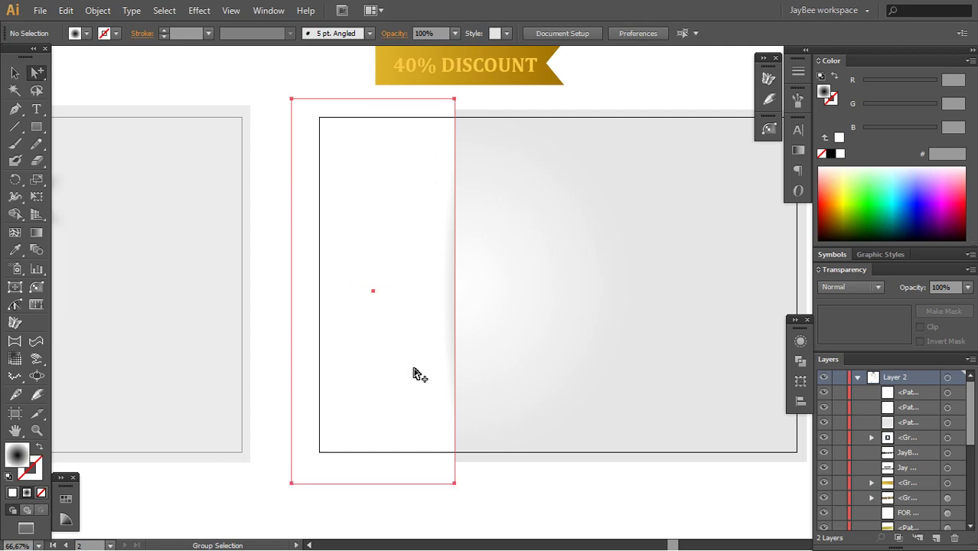
pyautogui.click(798, 151)
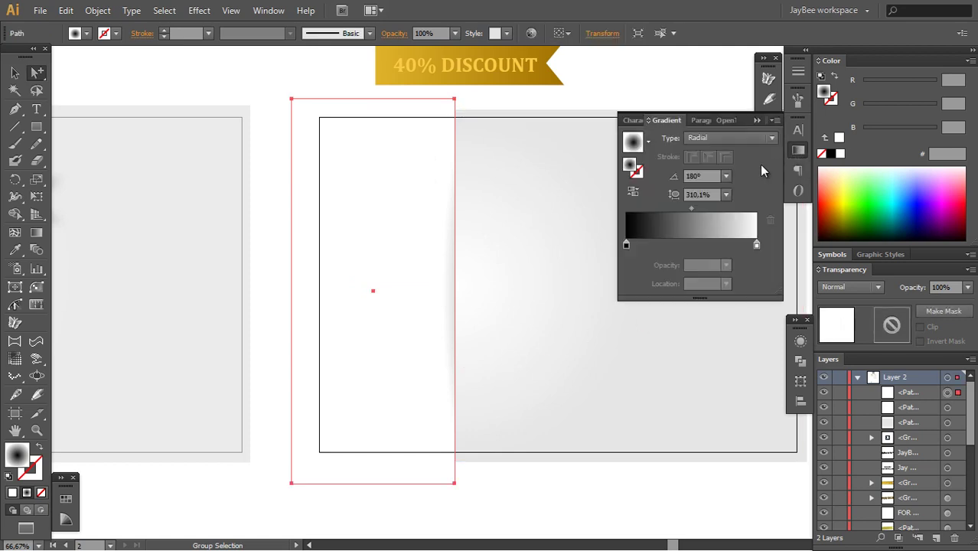
pyautogui.click(648, 143)
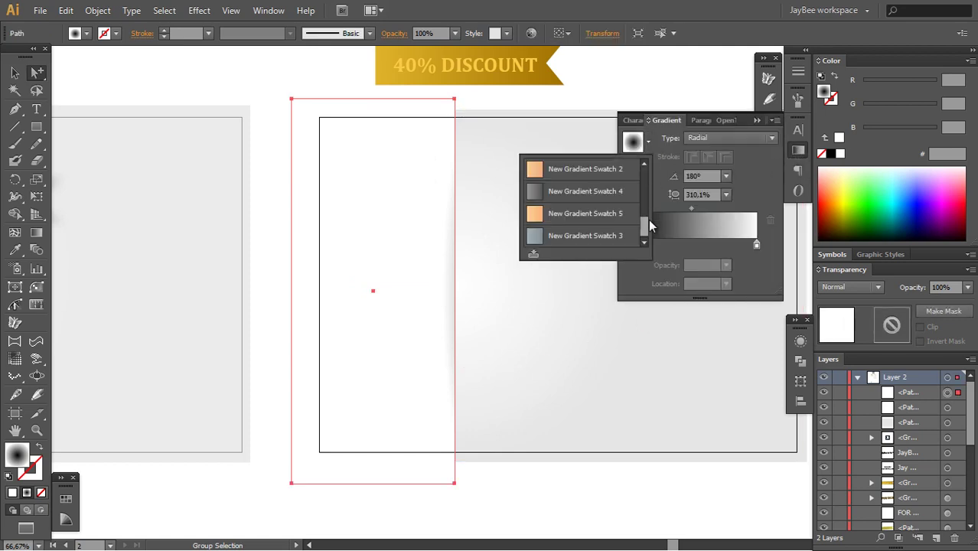
pyautogui.moveTo(645, 219); pyautogui.dragTo(643, 165)
pyautogui.click(539, 170)
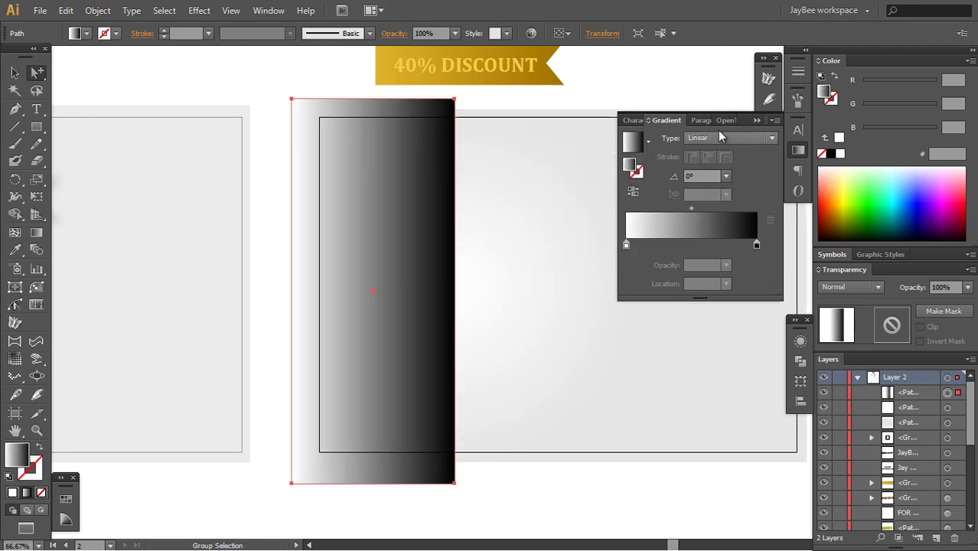
pyautogui.click(717, 138)
pyautogui.click(711, 168)
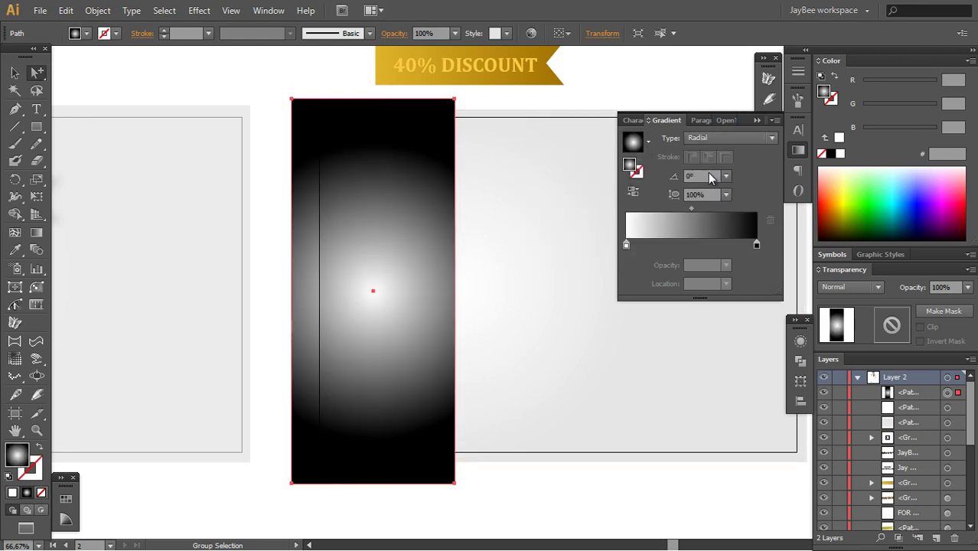
pyautogui.click(633, 192)
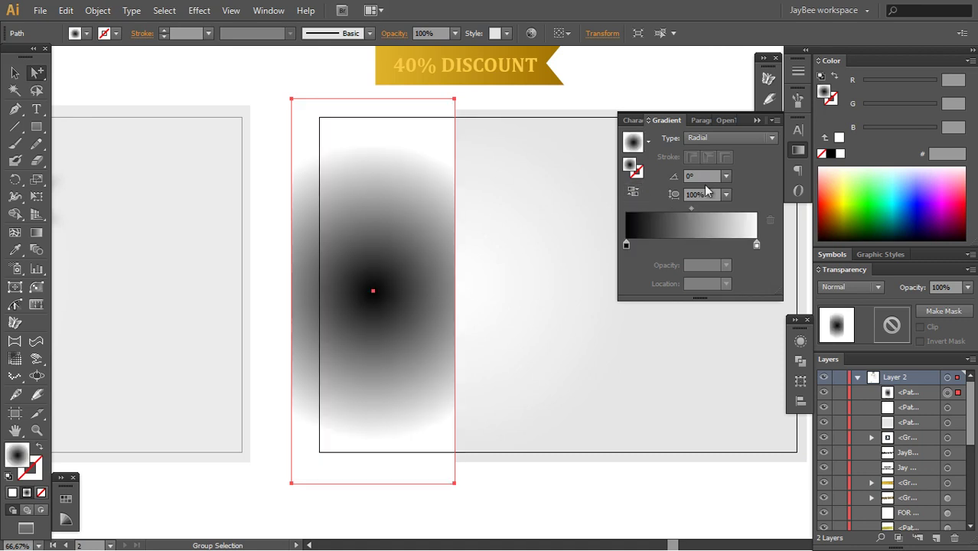
pyautogui.click(799, 153)
# Step: Move the radial gradient's centre to the rectangle's right edge and reshape the gradient into a tall, narrow ellipse
pyautogui.press('g')
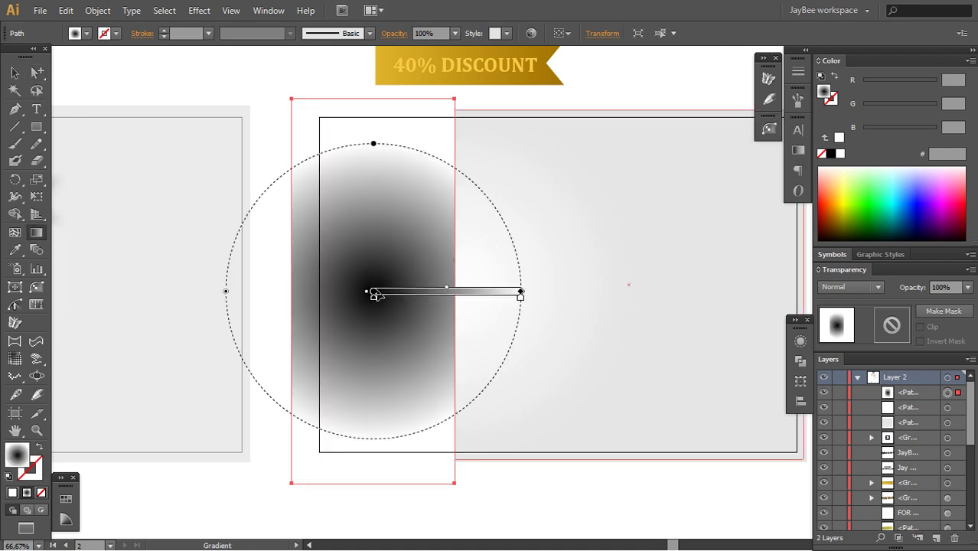
pyautogui.moveTo(374, 296); pyautogui.dragTo(457, 296)
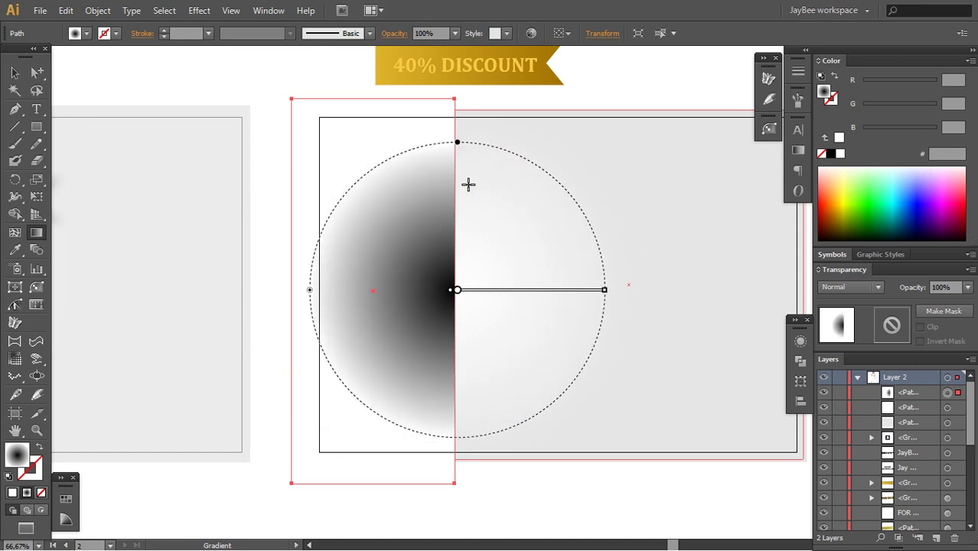
pyautogui.moveTo(475, 206); pyautogui.dragTo(490, 296)
pyautogui.moveTo(472, 232)
pyautogui.mouseDown()
pyautogui.moveTo(470, 140)
pyautogui.moveTo(471, 201)
pyautogui.mouseUp()
pyautogui.moveTo(469, 253); pyautogui.dragTo(460, 179)
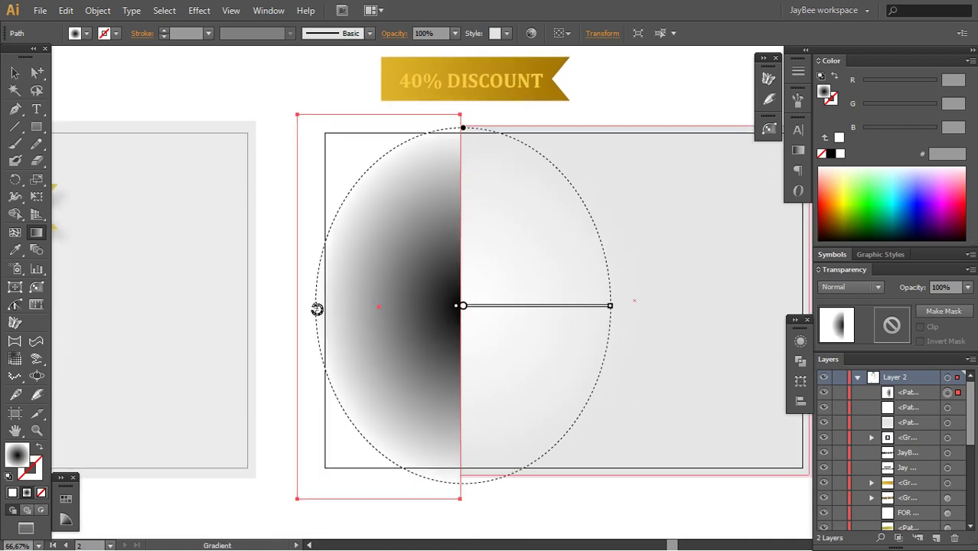
pyautogui.moveTo(317, 307); pyautogui.dragTo(389, 305)
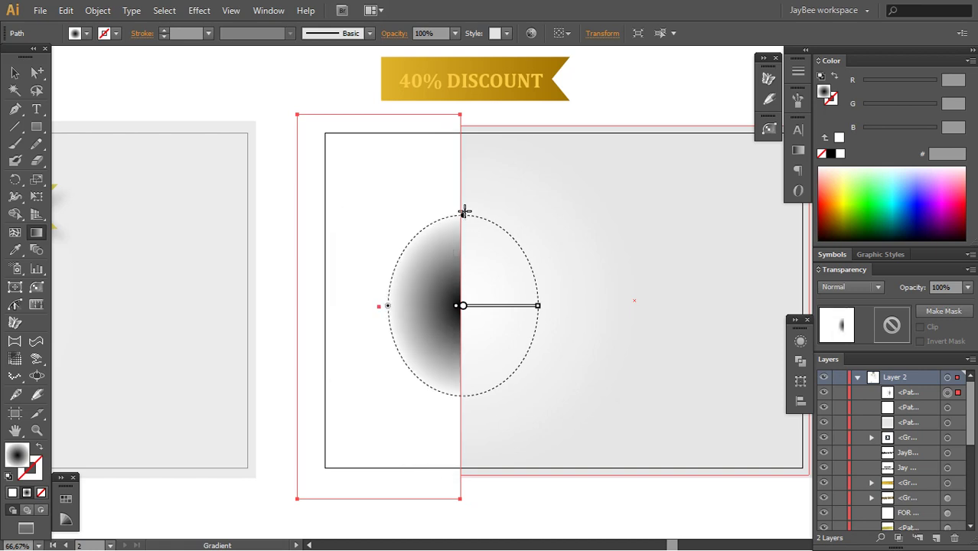
pyautogui.moveTo(465, 210); pyautogui.dragTo(463, 127)
pyautogui.press('v')
pyautogui.click(526, 511)
pyautogui.moveTo(522, 488); pyautogui.dragTo(476, 369)
pyautogui.moveTo(391, 315); pyautogui.dragTo(419, 353)
pyautogui.click(419, 353)
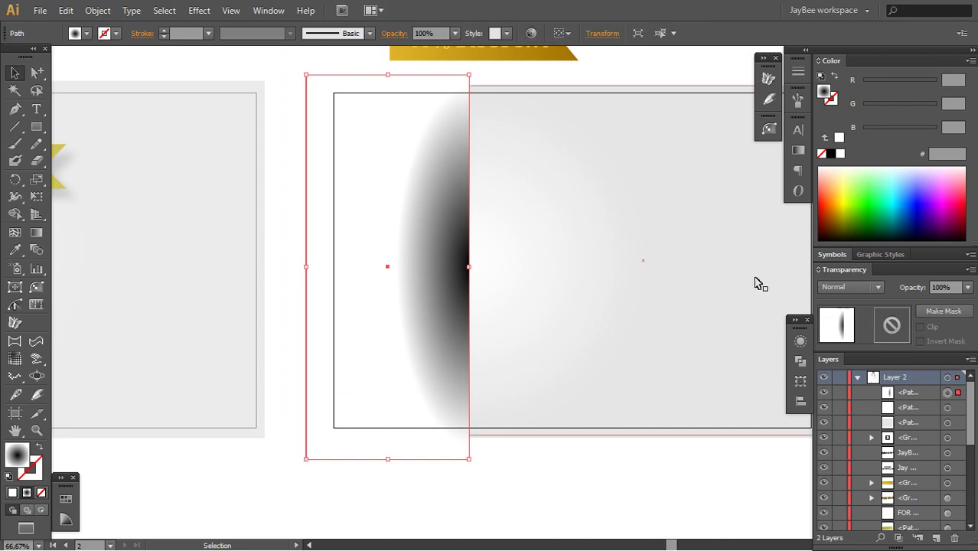
# Step: Set the opacity of the shadow gradient's white stop to 0%
pyautogui.click(798, 152)
pyautogui.click(757, 246)
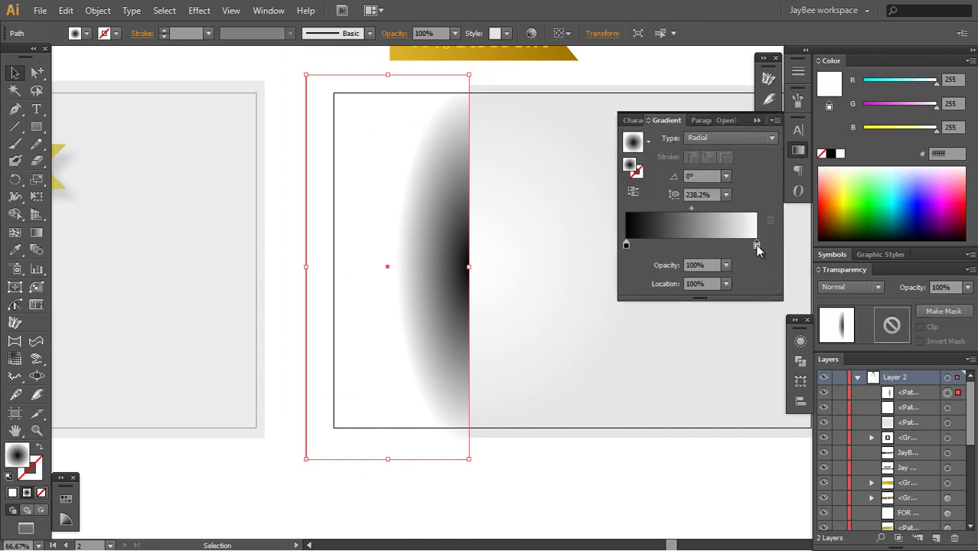
pyautogui.click(726, 265)
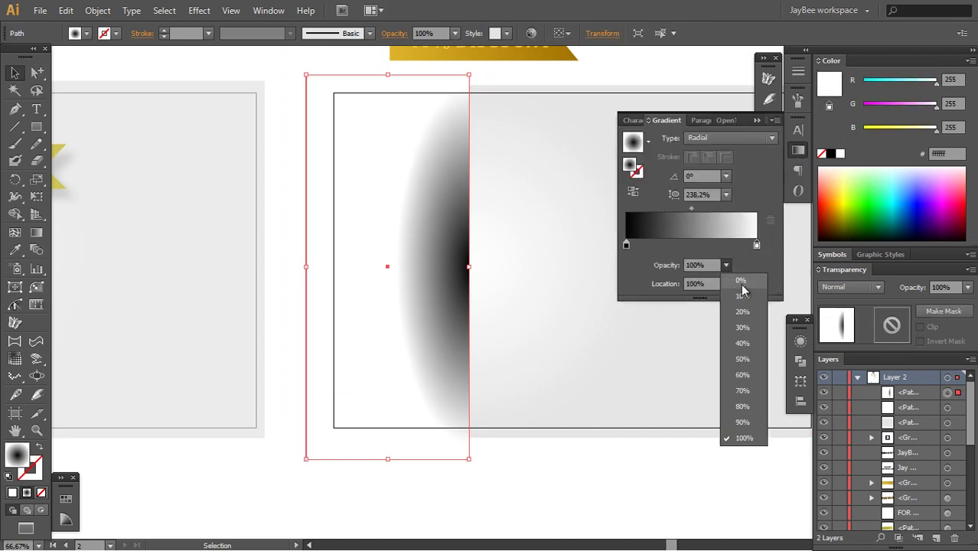
pyautogui.click(740, 281)
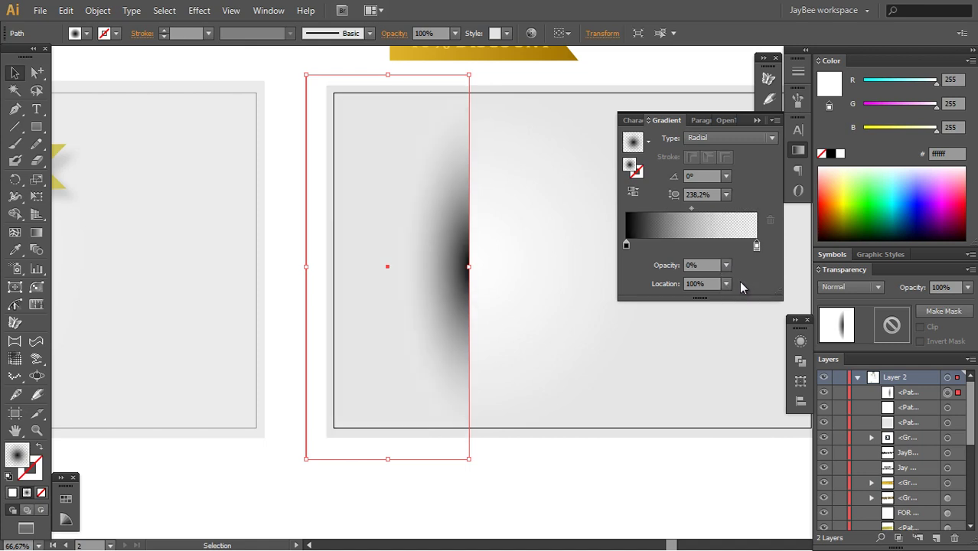
pyautogui.click(801, 148)
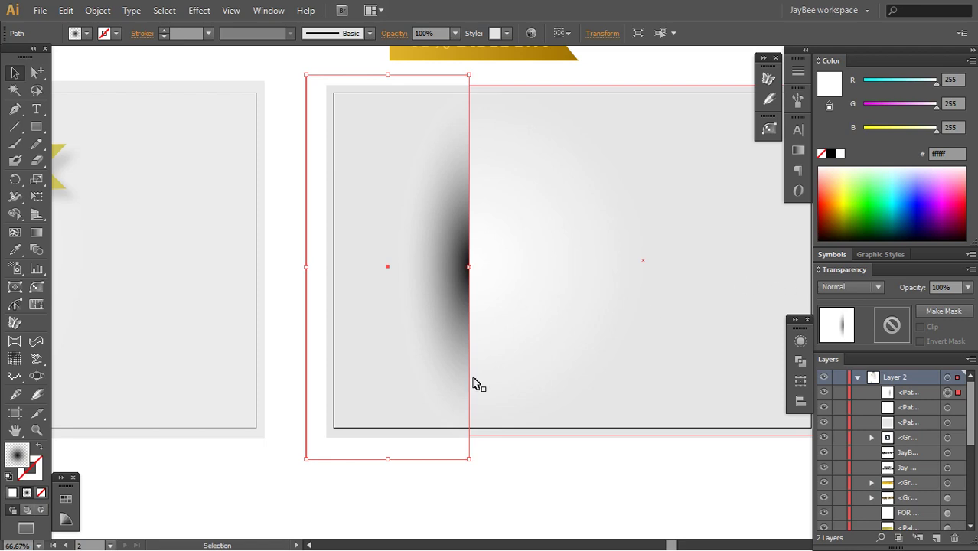
# Step: Try an overall opacity of 30% on the shadow rectangle
pyautogui.click(968, 289)
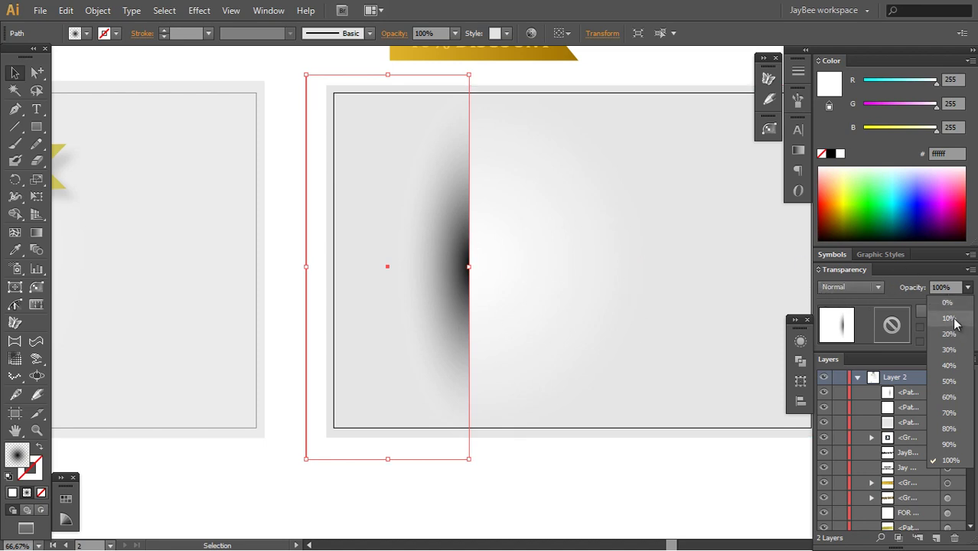
pyautogui.click(949, 350)
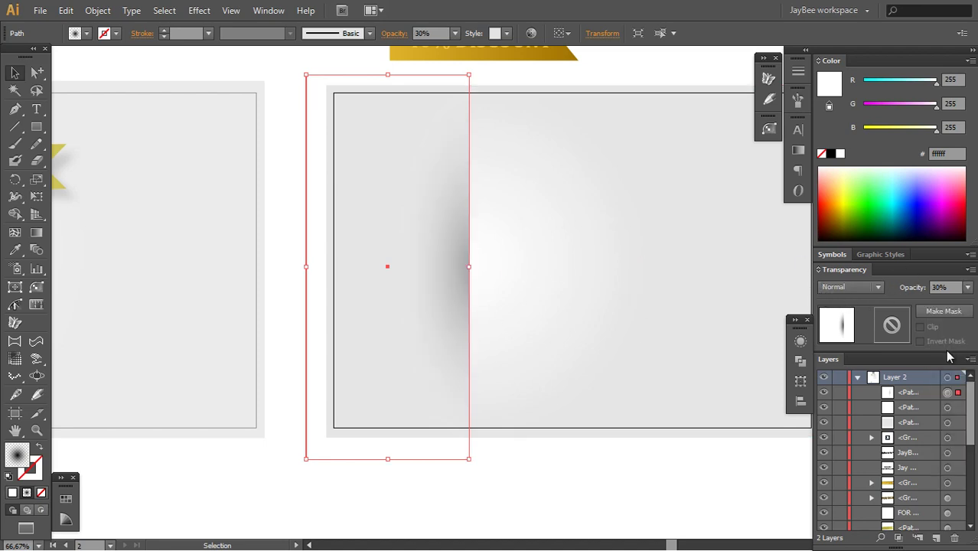
pyautogui.click(559, 503)
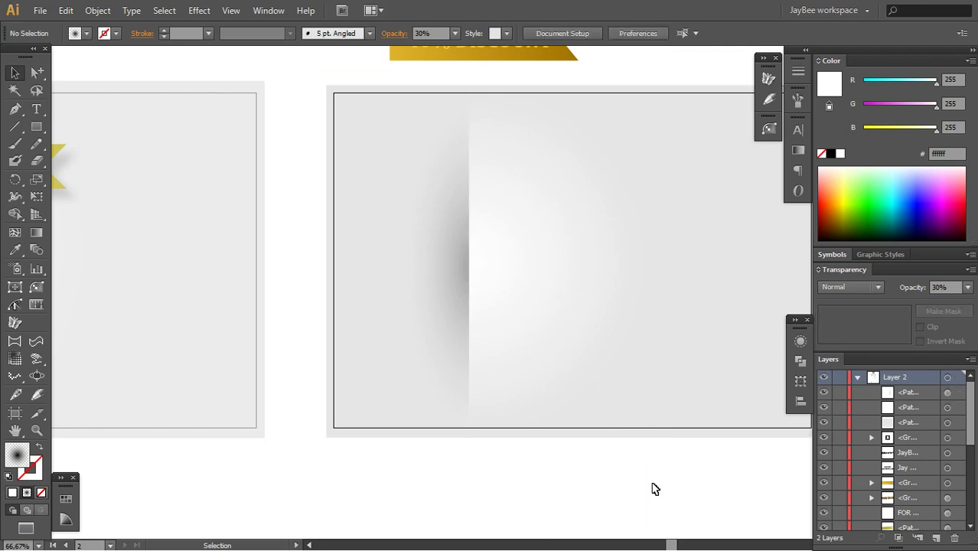
# Step: Set the shadow rectangle's overall opacity to 20%
pyautogui.press('a')
pyautogui.click(446, 289)
pyautogui.click(968, 288)
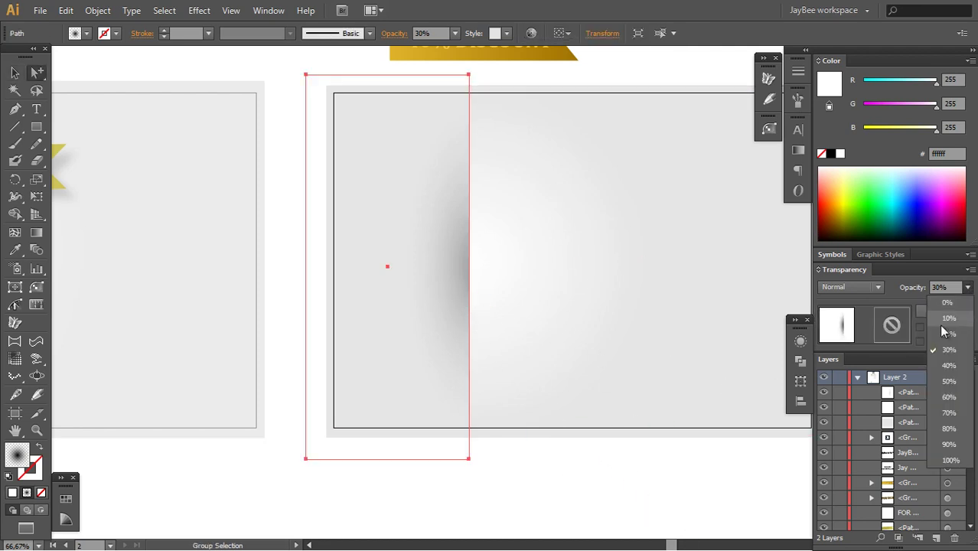
pyautogui.click(948, 333)
pyautogui.click(597, 491)
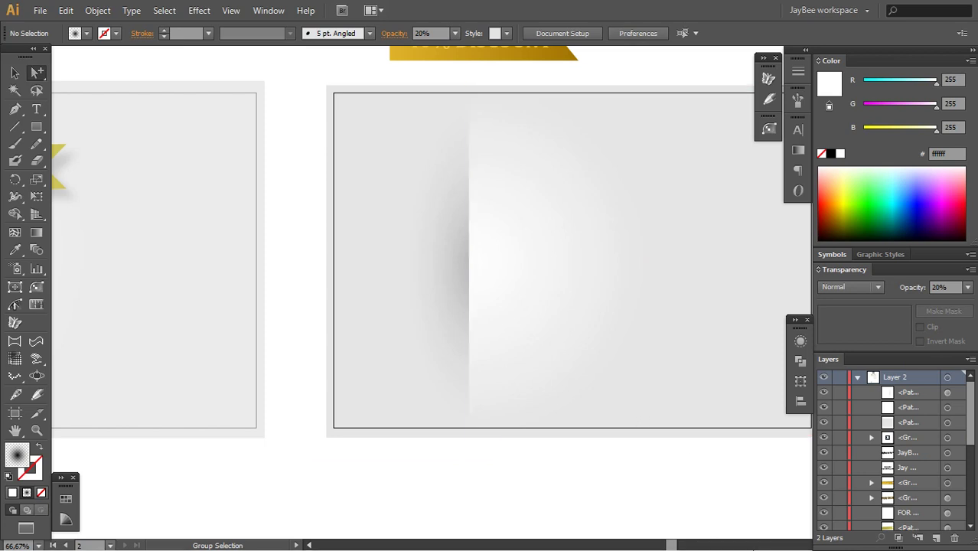
# Step: Compare the shadow and panel on the second artboard with the FOR SALE ribbon design on the first artboard
pyautogui.moveTo(686, 489); pyautogui.dragTo(519, 454)
pyautogui.moveTo(630, 288); pyautogui.dragTo(545, 330)
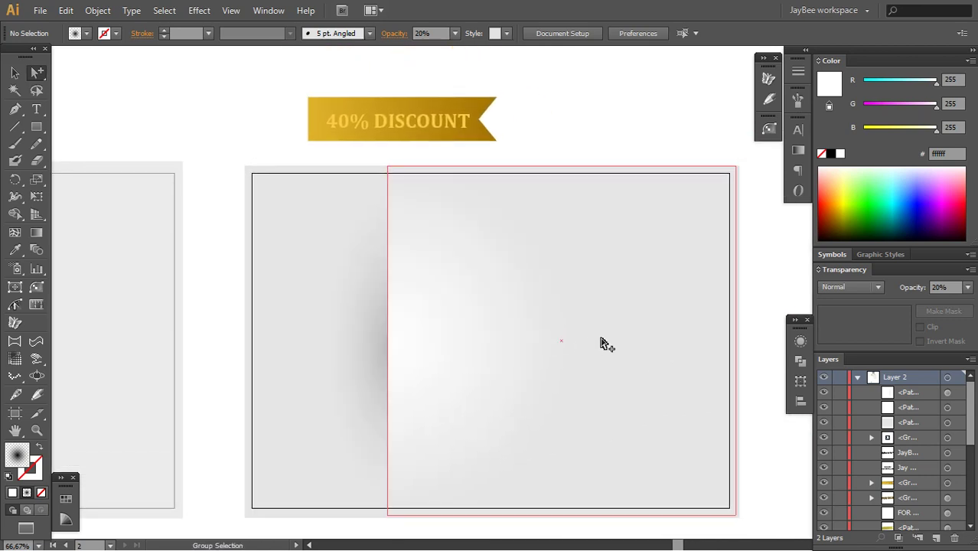
pyautogui.moveTo(708, 221); pyautogui.dragTo(693, 298)
pyautogui.moveTo(702, 381); pyautogui.dragTo(769, 336)
pyautogui.moveTo(512, 358); pyautogui.dragTo(808, 310)
pyautogui.moveTo(351, 270); pyautogui.dragTo(426, 316)
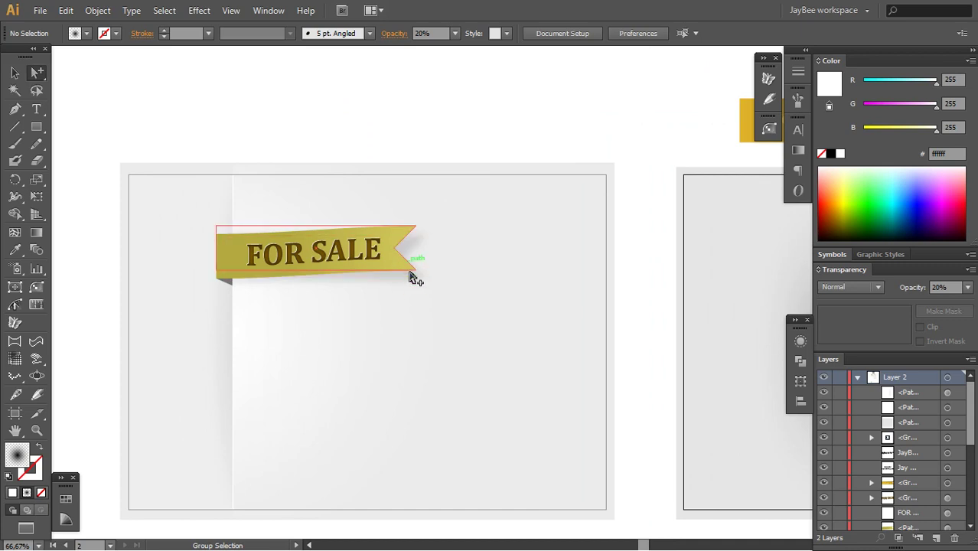
pyautogui.moveTo(689, 428); pyautogui.dragTo(472, 415)
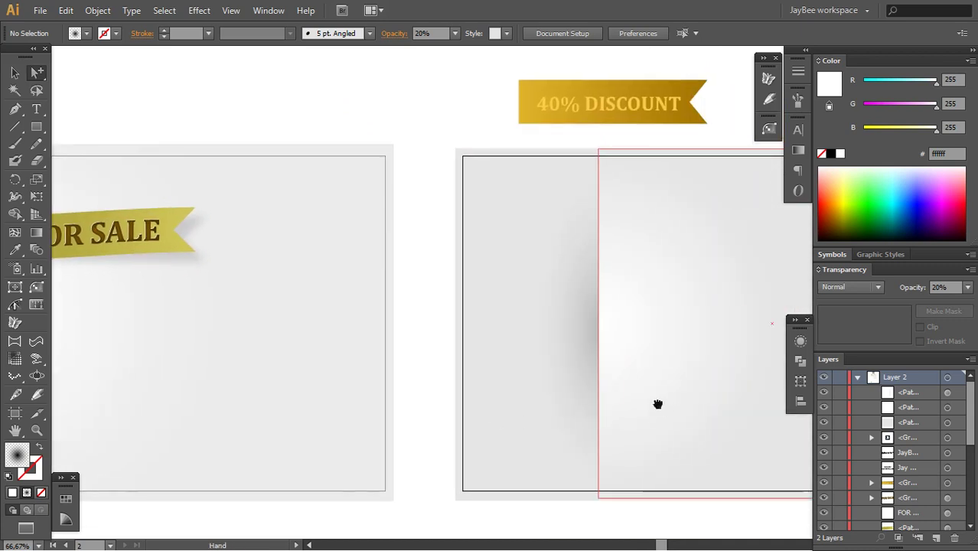
# Step: Draw a long horizontal rectangle for the ribbon in the empty area beside the second artboard and fill it with solid black
pyautogui.moveTo(643, 396); pyautogui.dragTo(470, 375)
pyautogui.moveTo(713, 377); pyautogui.dragTo(414, 372)
pyautogui.moveTo(524, 385); pyautogui.dragTo(456, 420)
pyautogui.press('m')
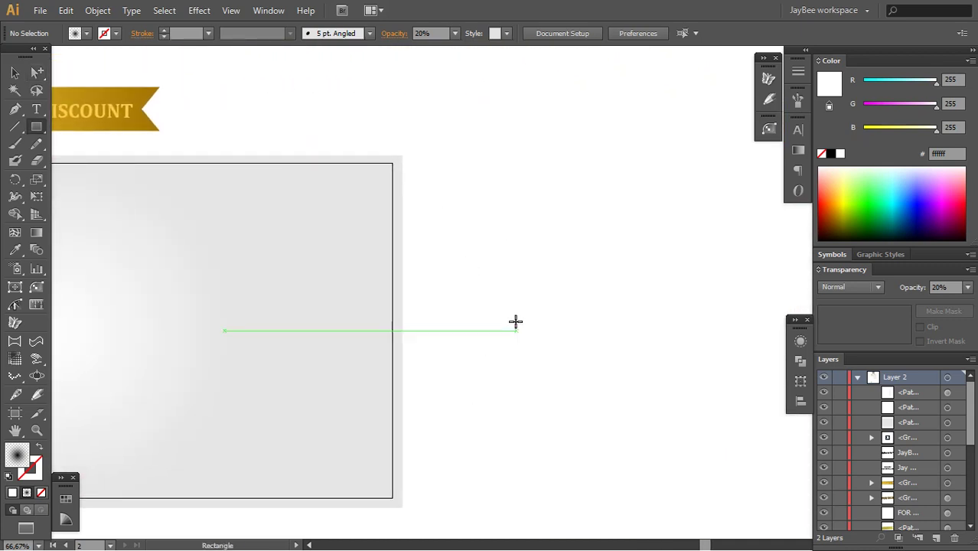
pyautogui.click(832, 154)
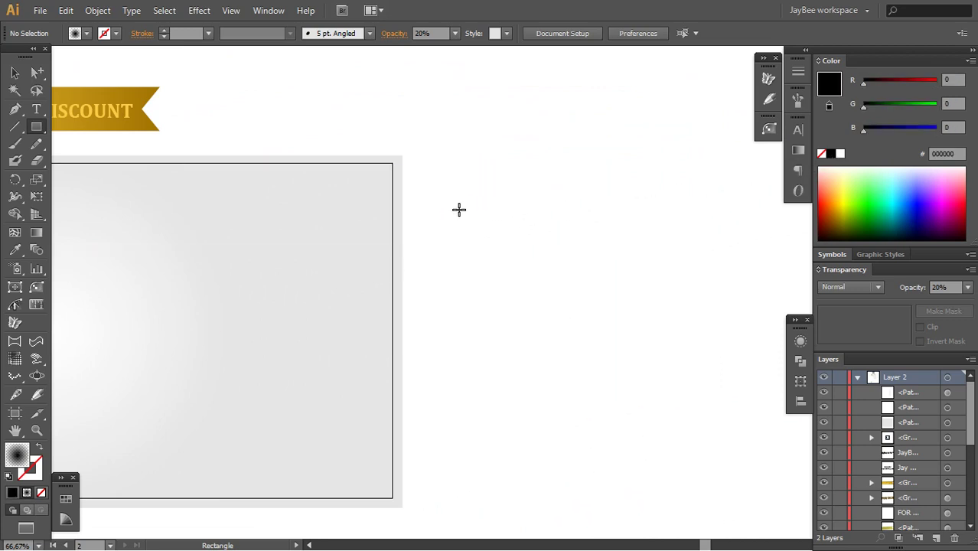
pyautogui.moveTo(458, 208); pyautogui.dragTo(662, 254)
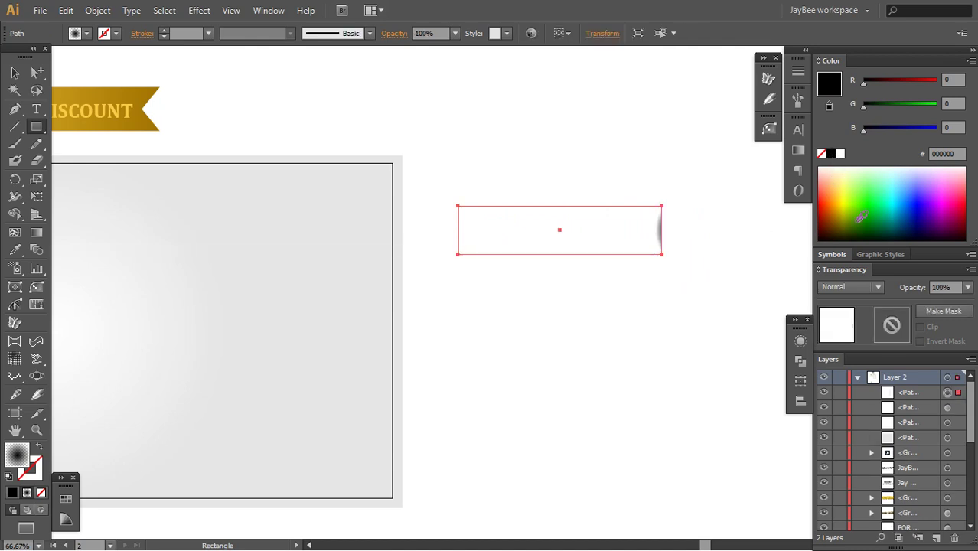
pyautogui.press('v')
pyautogui.click(665, 288)
pyautogui.moveTo(631, 234)
pyautogui.mouseDown()
pyautogui.moveTo(647, 265)
pyautogui.moveTo(632, 225)
pyautogui.mouseUp()
pyautogui.click(830, 154)
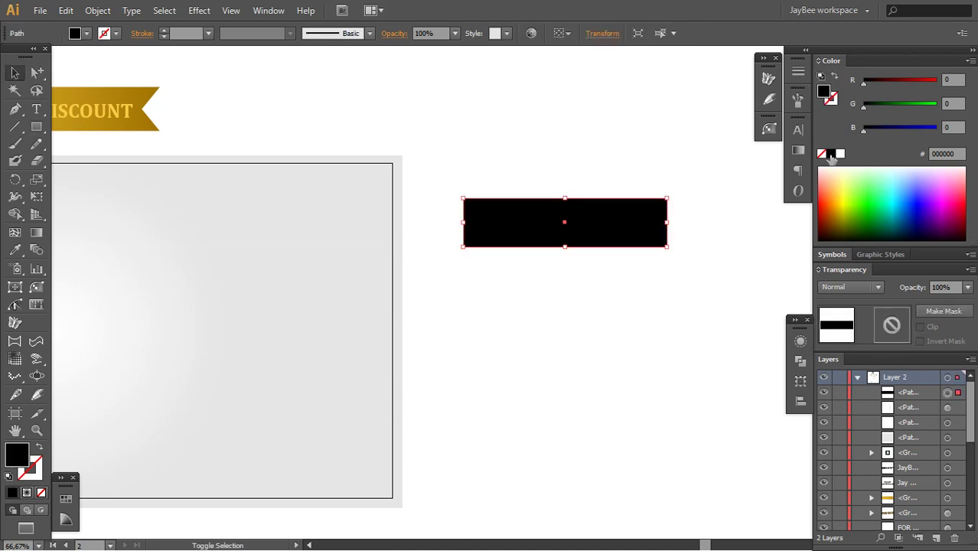
# Step: Add an anchor point at the middle of the black rectangle's right edge with the Pen tool
pyautogui.click(643, 252)
pyautogui.click(601, 235)
pyautogui.press('z')
pyautogui.click(575, 243)
pyautogui.moveTo(515, 301); pyautogui.dragTo(553, 297)
pyautogui.click(561, 292)
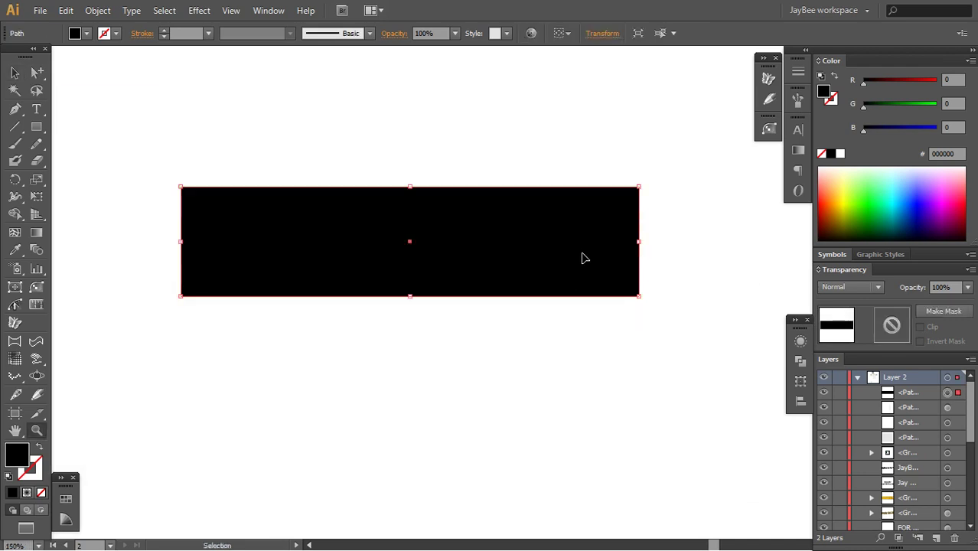
pyautogui.press('g')
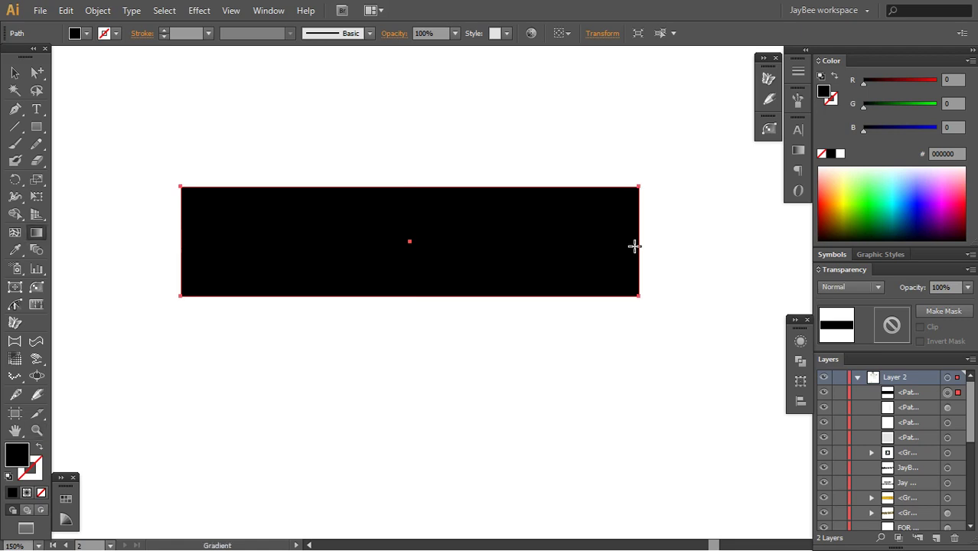
pyautogui.press('p')
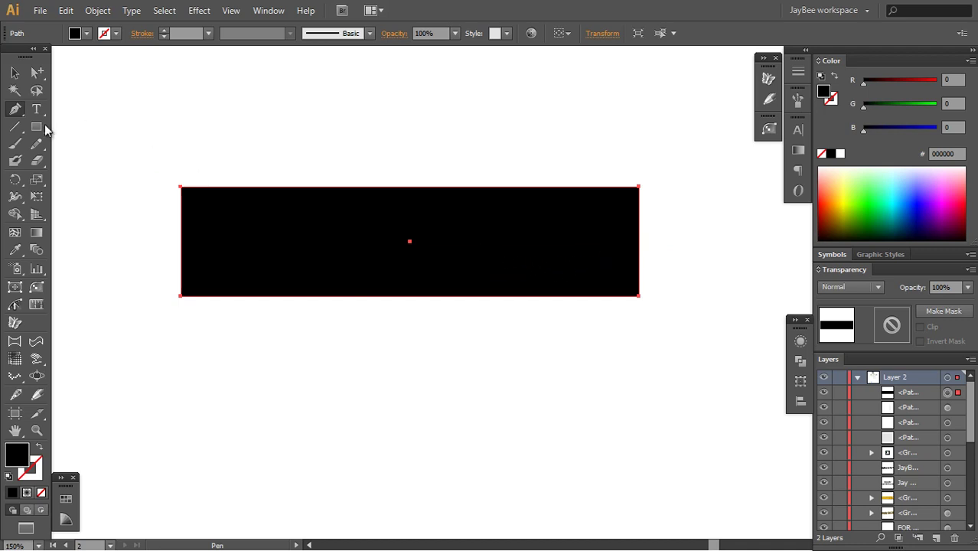
pyautogui.click(639, 243)
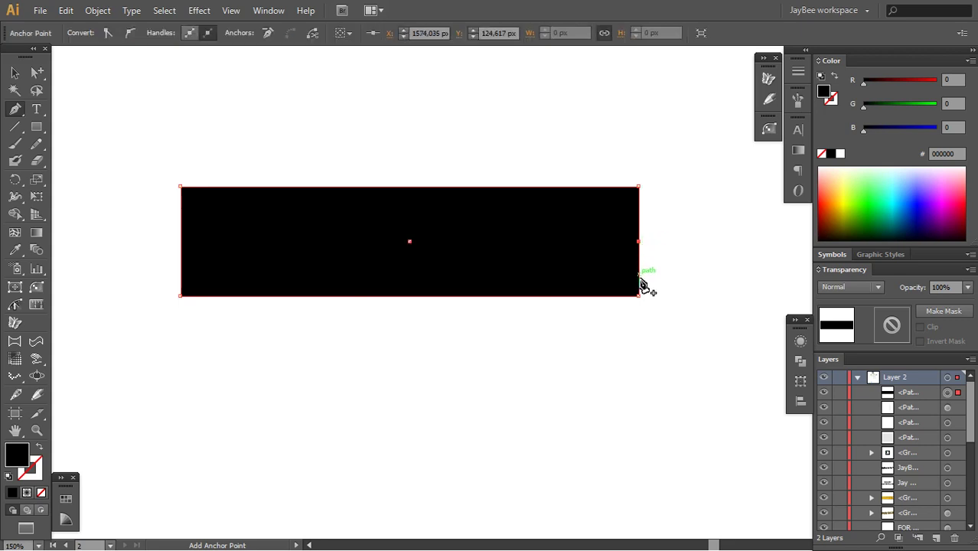
# Step: Move the right edge's middle anchor point straight inward to cut a V-shaped notch in the ribbon's end
pyautogui.press('z')
pyautogui.moveTo(625, 170); pyautogui.dragTo(639, 298)
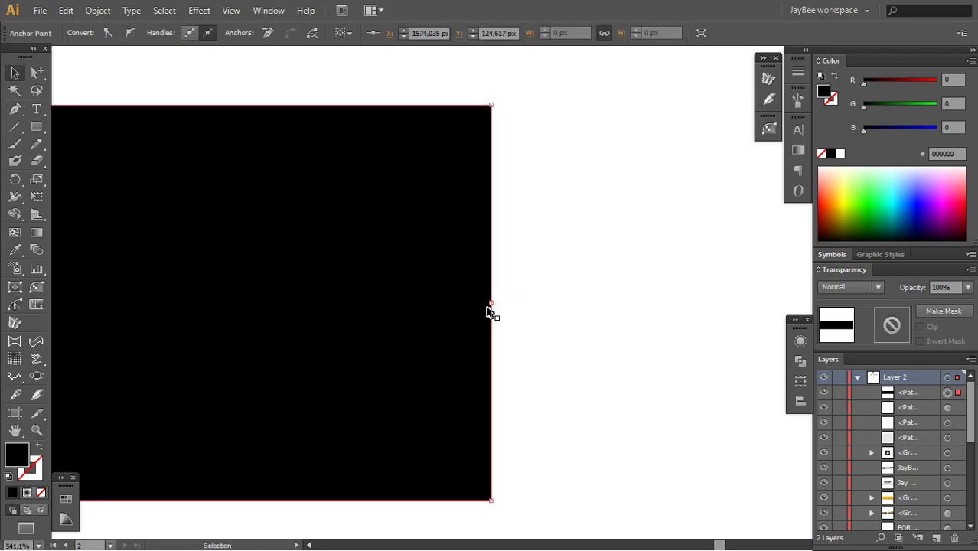
pyautogui.hotkey('ctrl', '-')
pyautogui.hotkey('ctrl', '-')
pyautogui.hotkey('ctrl', '-')
pyautogui.moveTo(463, 316); pyautogui.dragTo(536, 296)
pyautogui.press('a')
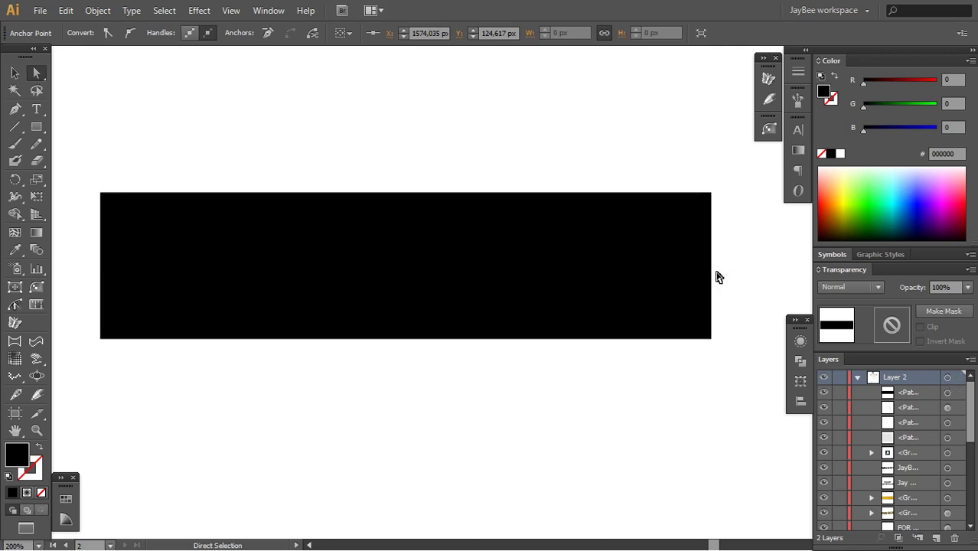
pyautogui.click(714, 270)
pyautogui.click(711, 265)
pyautogui.press('space')
pyautogui.moveTo(710, 288); pyautogui.dragTo(662, 298)
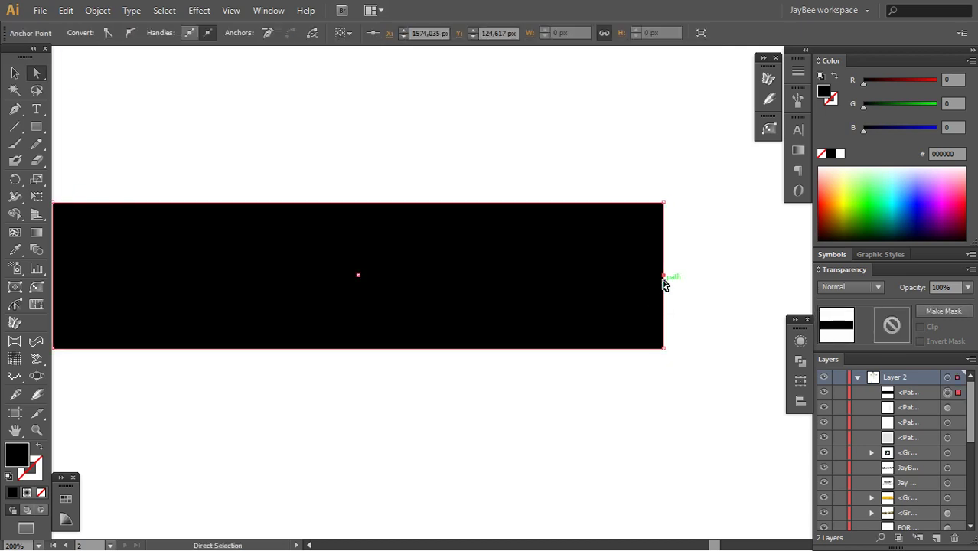
pyautogui.click(696, 281)
pyautogui.click(663, 276)
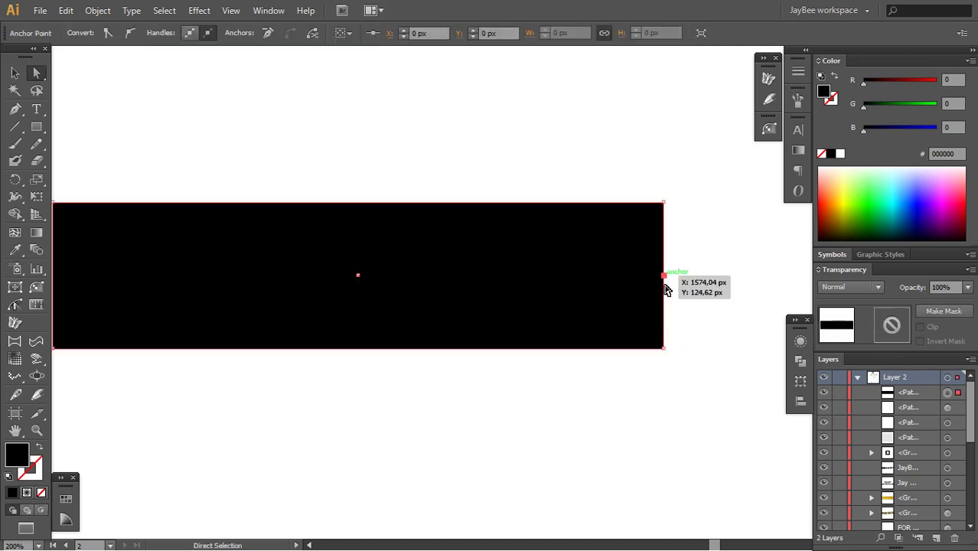
pyautogui.moveTo(689, 339); pyautogui.dragTo(646, 169)
pyautogui.click(684, 290)
pyautogui.click(664, 277)
pyautogui.moveTo(663, 276); pyautogui.dragTo(599, 276)
pyautogui.click(597, 391)
# Step: Fill the notched ribbon shape with the linear white-to-black gradient swatch
pyautogui.press('z')
pyautogui.keyDown('alt'); pyautogui.click(443, 304); pyautogui.keyUp('alt')
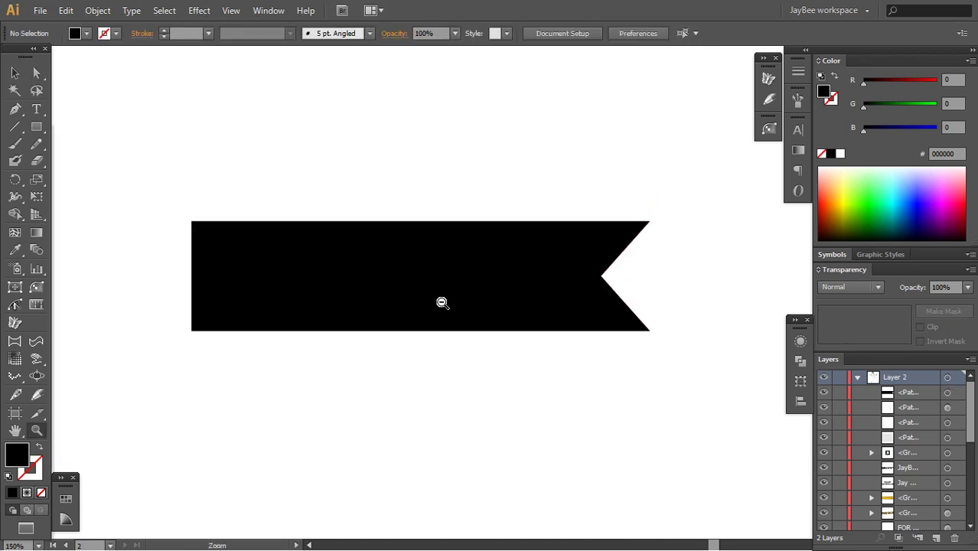
pyautogui.keyDown('alt'); pyautogui.click(442, 315); pyautogui.keyUp('alt')
pyautogui.moveTo(443, 318); pyautogui.dragTo(483, 294)
pyautogui.press('v')
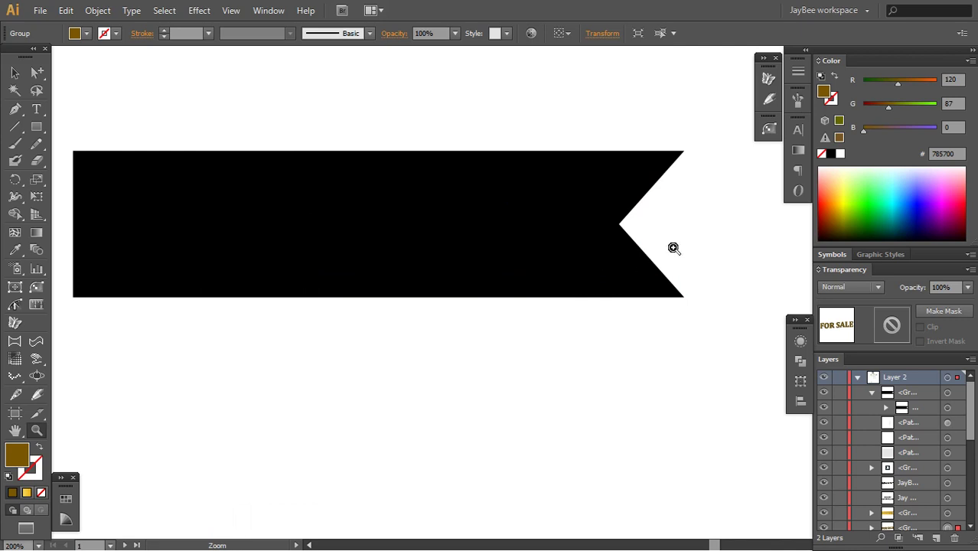
pyautogui.press('v')
pyautogui.click(548, 268)
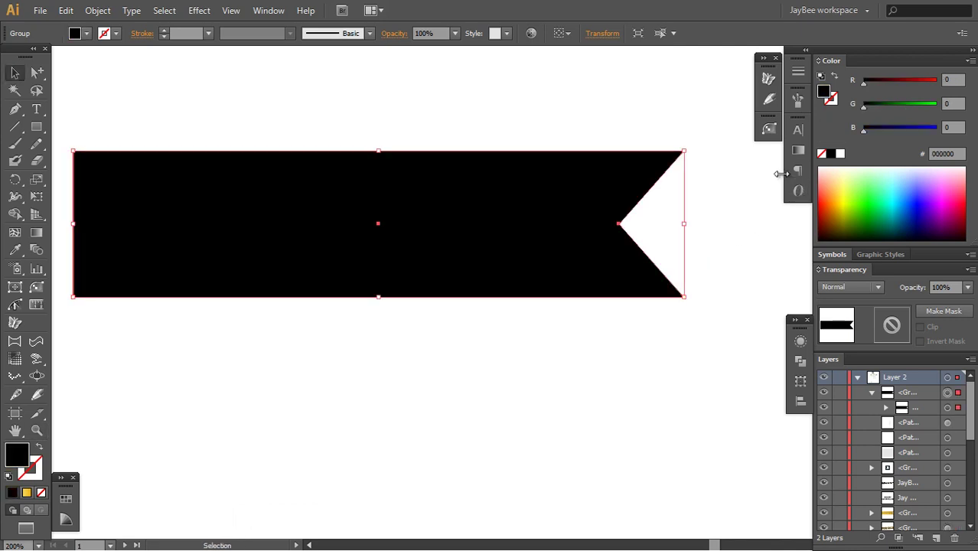
pyautogui.click(797, 151)
pyautogui.click(647, 141)
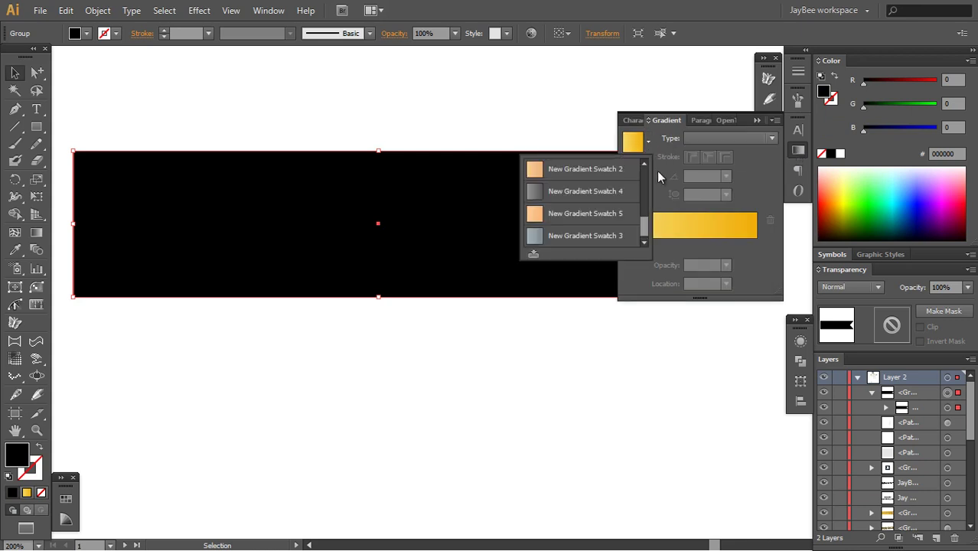
pyautogui.scroll(5, 646, 195)
pyautogui.click(545, 170)
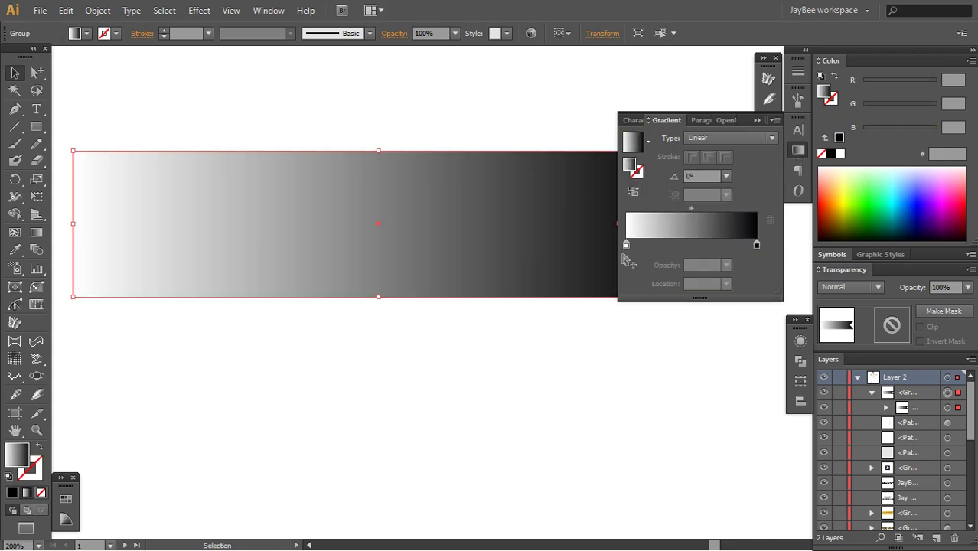
pyautogui.click(756, 245)
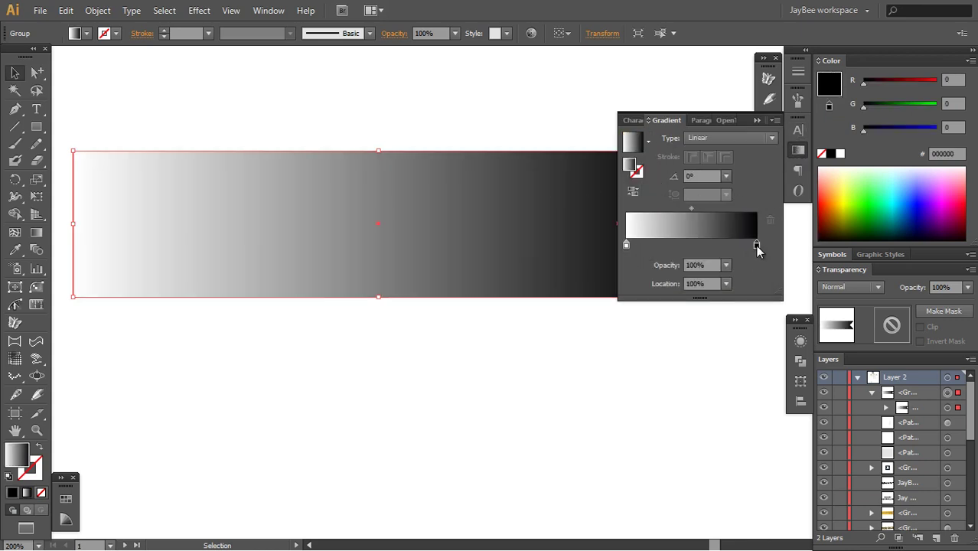
pyautogui.click(626, 246)
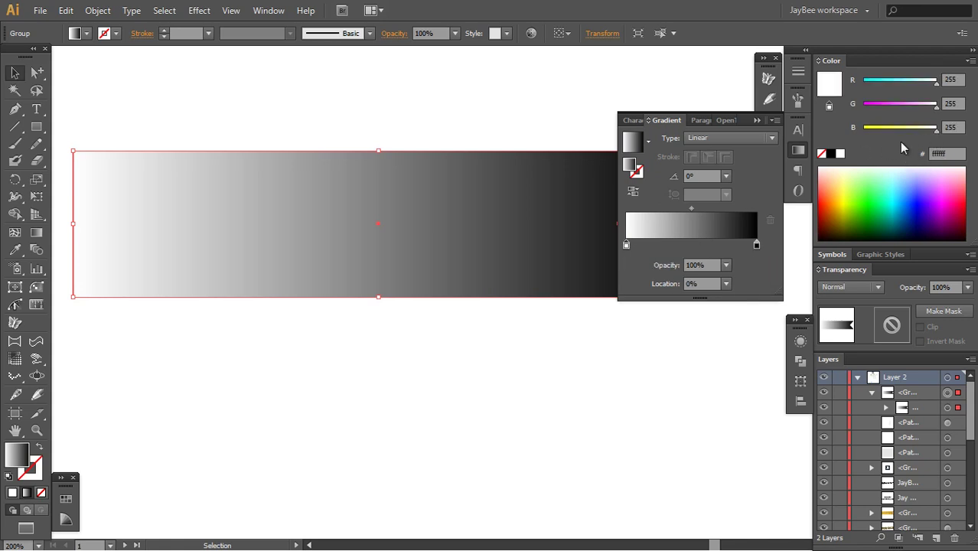
pyautogui.click(831, 154)
pyautogui.moveTo(864, 131); pyautogui.dragTo(887, 135)
pyautogui.hotkey('ctrl', 'z')
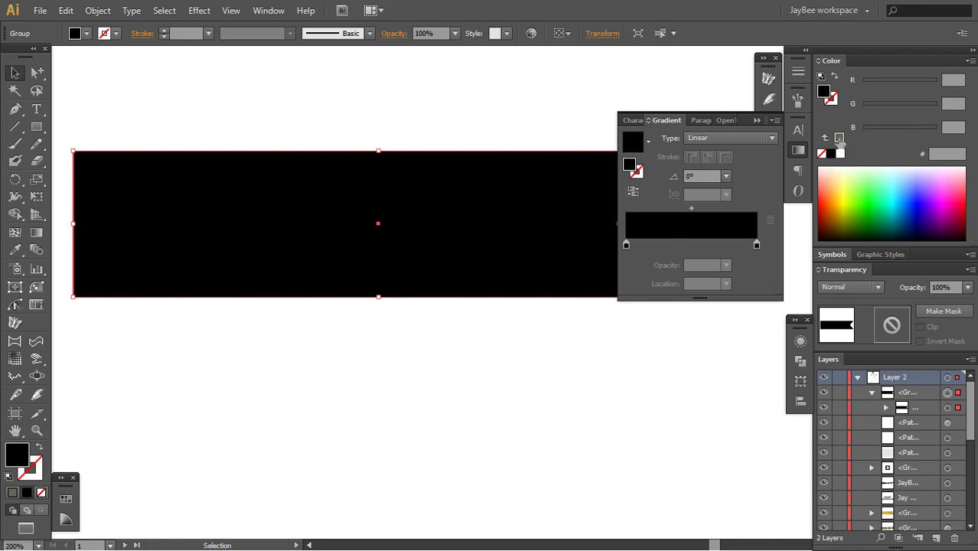
# Step: Give the ribbon a linear gradient running from mid grey (RGB 146, 146, 146) to 62% black
pyautogui.click(839, 139)
pyautogui.moveTo(890, 134)
pyautogui.mouseDown()
pyautogui.moveTo(914, 133)
pyautogui.moveTo(906, 133)
pyautogui.mouseUp()
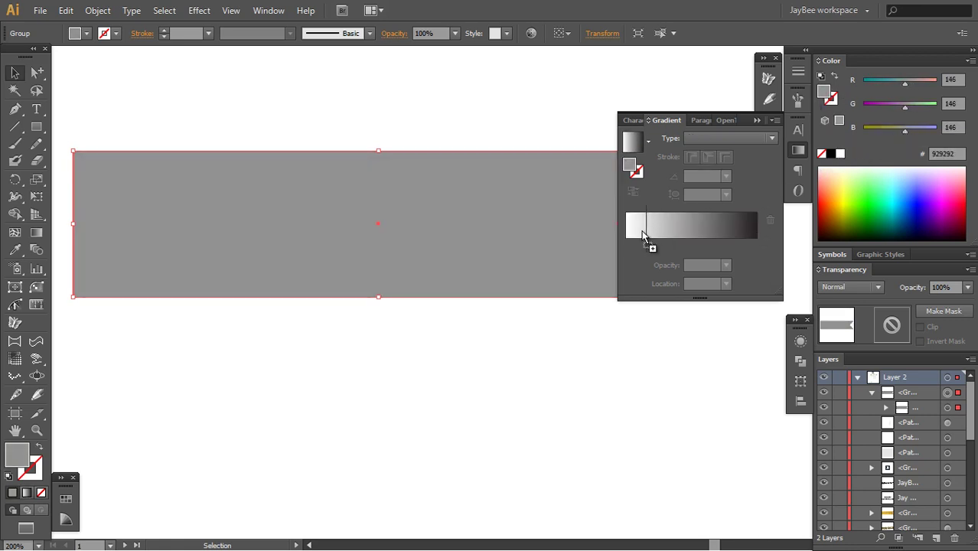
pyautogui.click(637, 230)
pyautogui.click(756, 244)
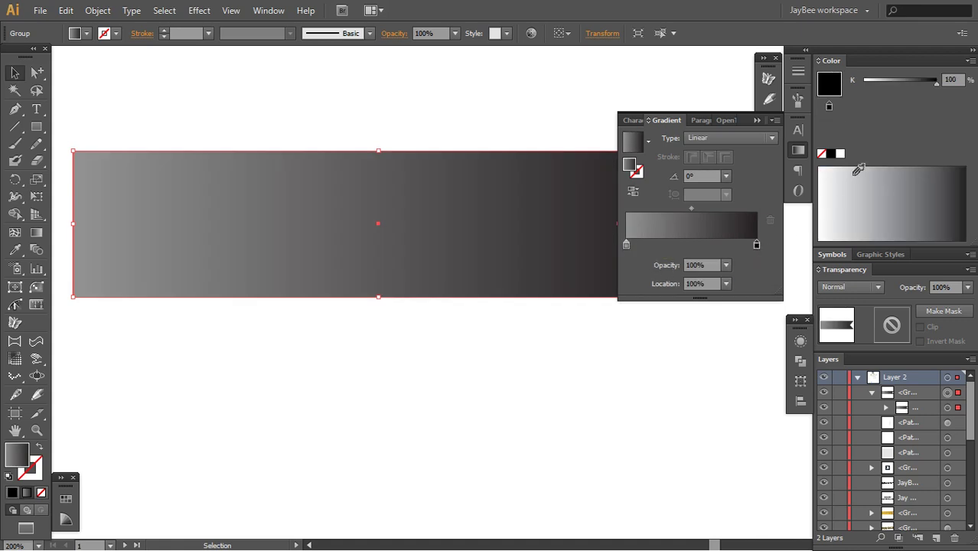
pyautogui.moveTo(933, 87); pyautogui.dragTo(909, 88)
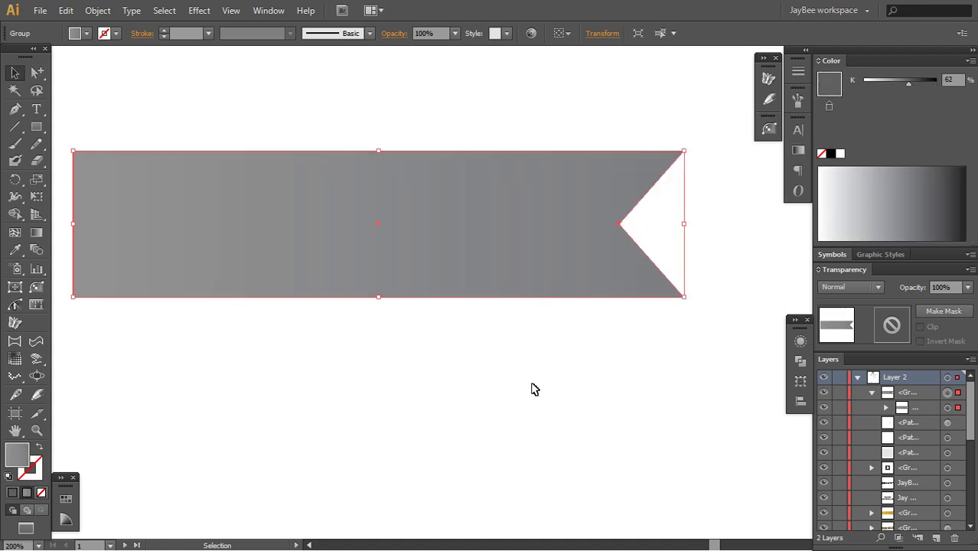
# Step: Reverse the ribbon's gradient so the darker grey lies at the straight end, and deselect the ribbon
pyautogui.click(532, 389)
pyautogui.press('z')
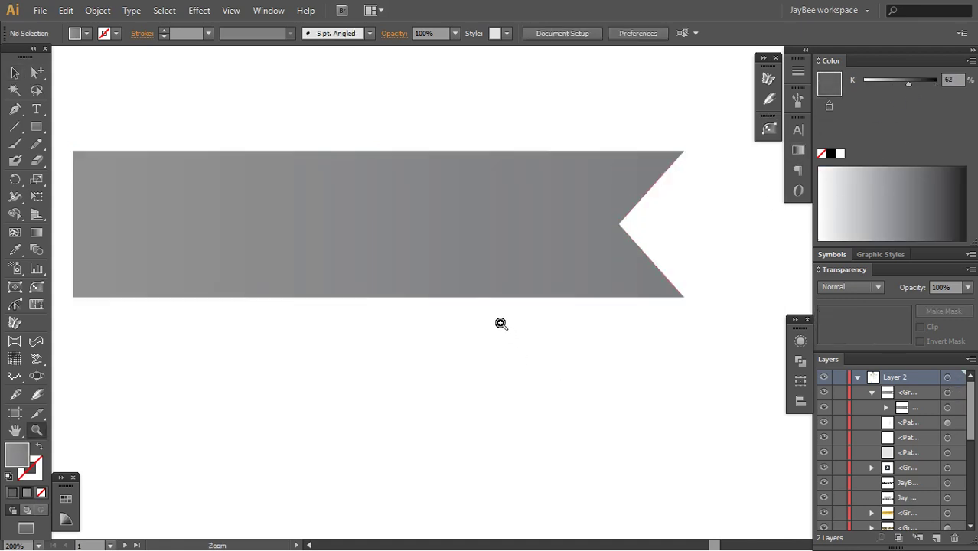
pyautogui.keyDown('alt'); pyautogui.click(498, 300); pyautogui.keyUp('alt')
pyautogui.keyDown('ctrl'); pyautogui.click(496, 297); pyautogui.keyUp('ctrl')
pyautogui.press('g')
pyautogui.click(796, 150)
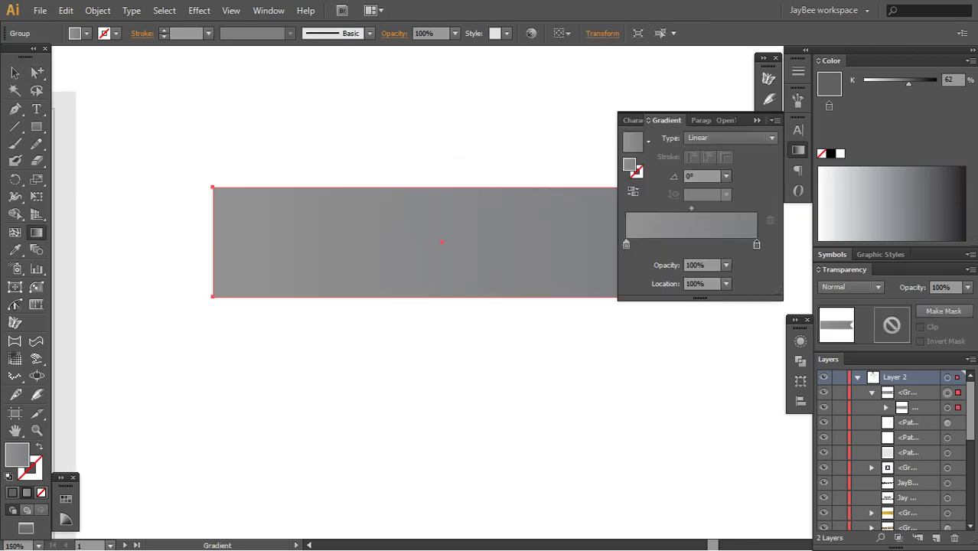
pyautogui.click(634, 192)
pyautogui.click(798, 150)
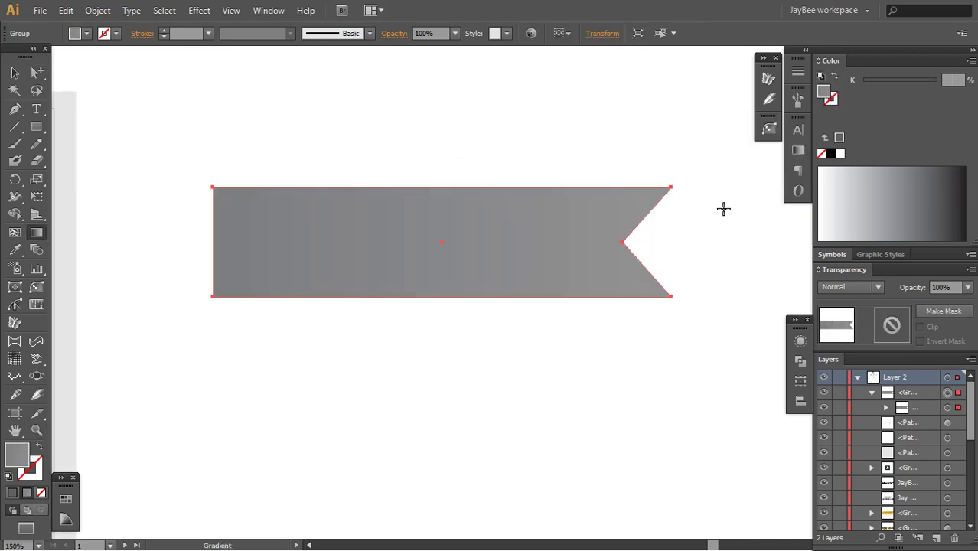
pyautogui.hotkey('ctrl', 'shift', 'a')
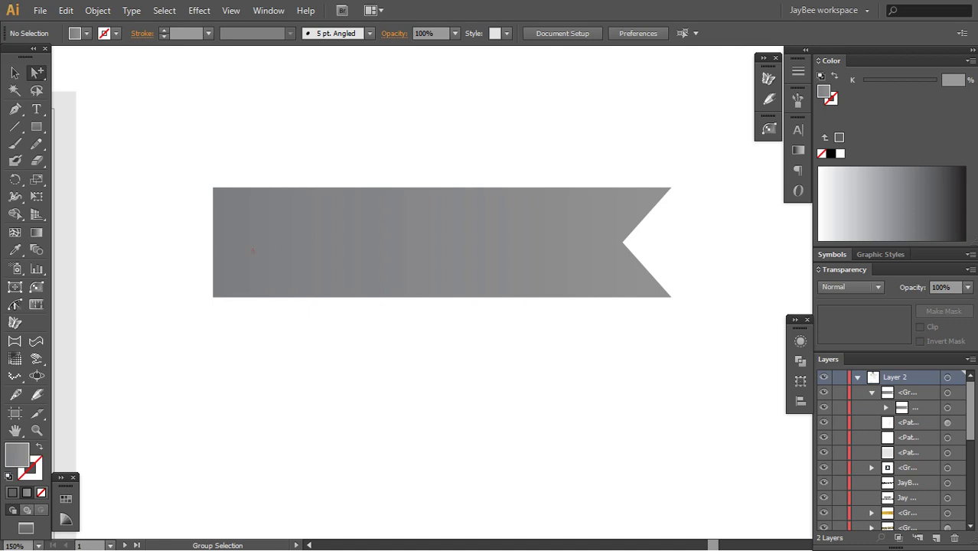
# Step: Add the point text SALE in Cambria Bold just below the grey ribbon
pyautogui.press('z')
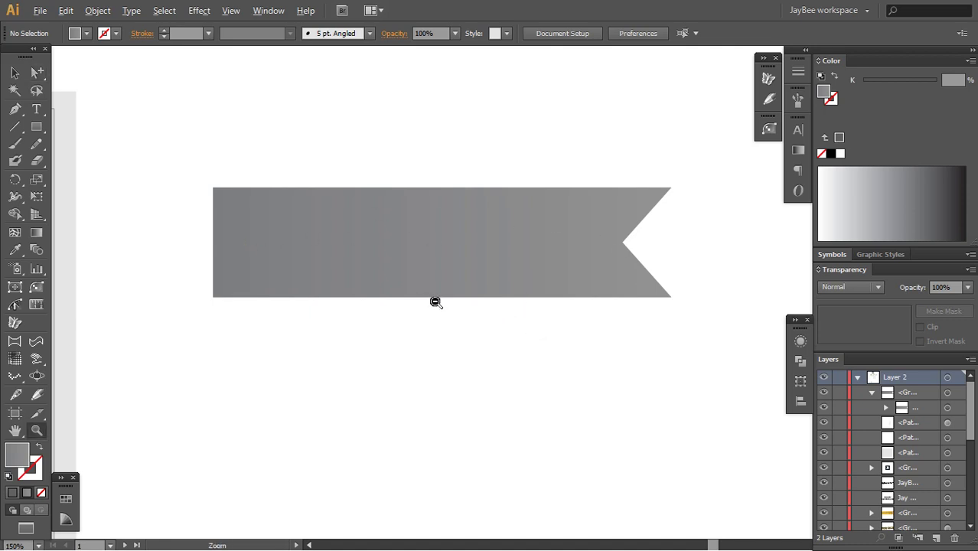
pyautogui.keyDown('alt'); pyautogui.click(435, 300); pyautogui.keyUp('alt')
pyautogui.keyDown('alt'); pyautogui.click(436, 300); pyautogui.keyUp('alt')
pyautogui.keyDown('alt'); pyautogui.click(435, 300); pyautogui.keyUp('alt')
pyautogui.moveTo(306, 335); pyautogui.dragTo(536, 313)
pyautogui.moveTo(366, 336); pyautogui.dragTo(582, 322)
pyautogui.moveTo(392, 335); pyautogui.dragTo(319, 428)
pyautogui.keyDown('alt'); pyautogui.click(532, 310); pyautogui.keyUp('alt')
pyautogui.click(496, 334)
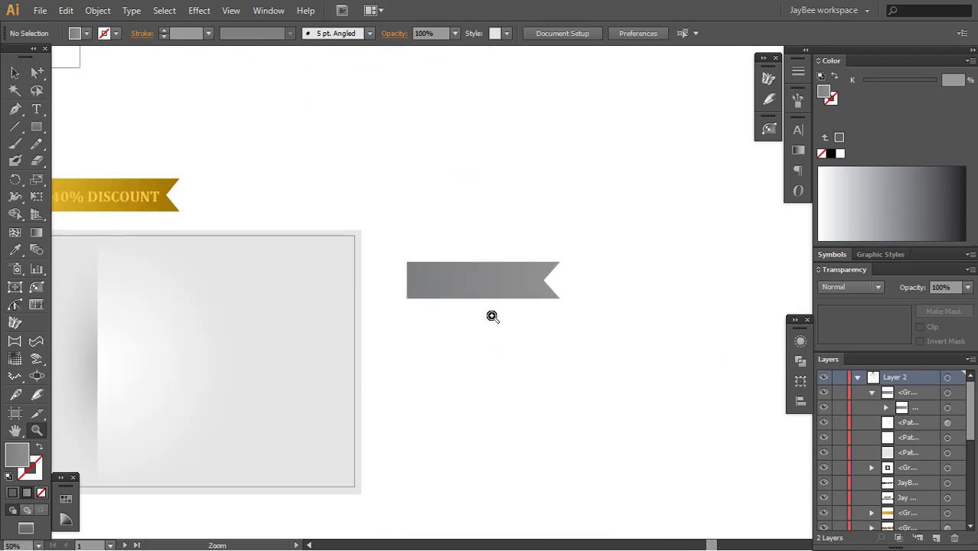
pyautogui.click(492, 316)
pyautogui.press('t')
pyautogui.click(370, 294)
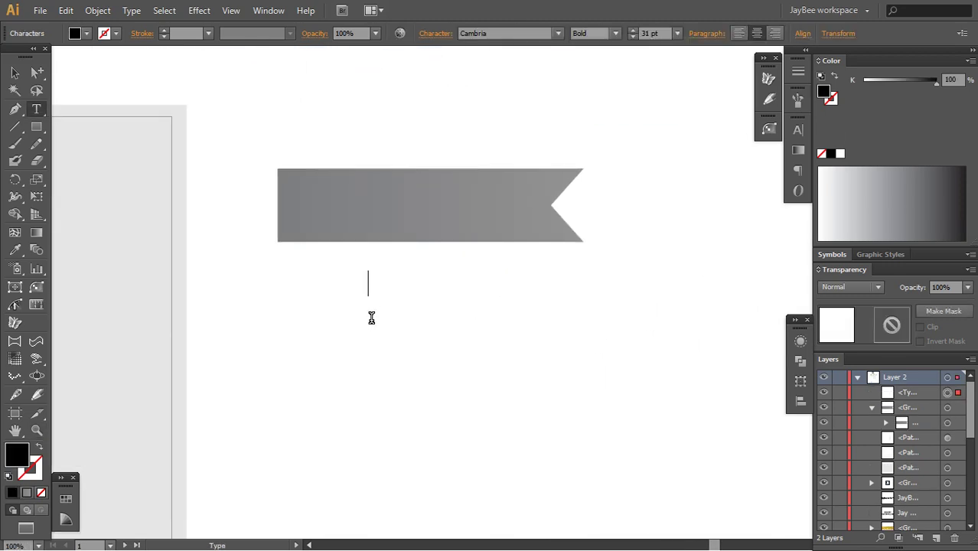
pyautogui.write('SALE')
pyautogui.press('Escape')
# Step: Enlarge the SALE text to about 85 pt and move it onto the ribbon
pyautogui.moveTo(394, 297); pyautogui.dragTo(438, 319)
pyautogui.moveTo(424, 278); pyautogui.dragTo(465, 223)
# Step: Fill the SALE text with a very light grey of 6% black and centre it on the ribbon
pyautogui.press('i')
pyautogui.click(483, 317)
pyautogui.press('v')
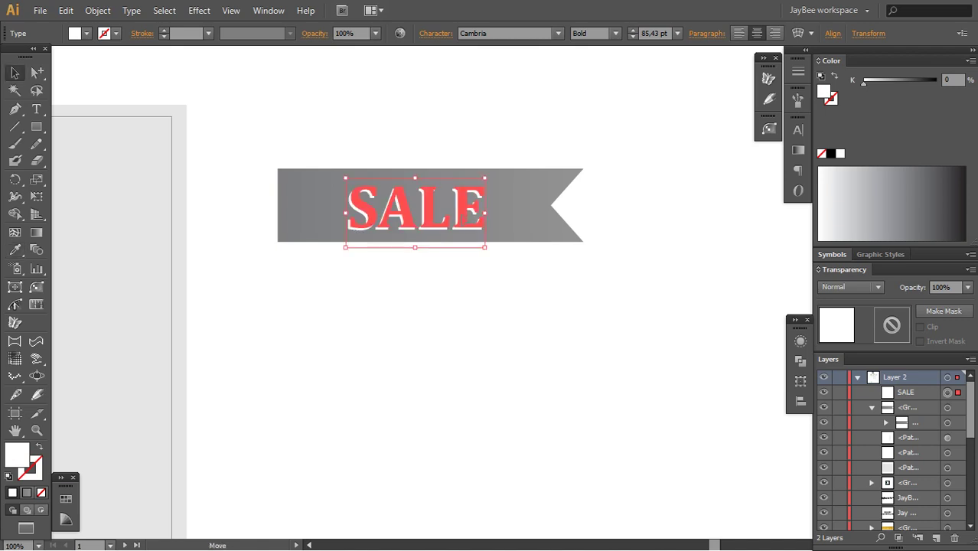
pyautogui.moveTo(865, 84); pyautogui.dragTo(867, 85)
pyautogui.click(468, 249)
pyautogui.click(466, 241)
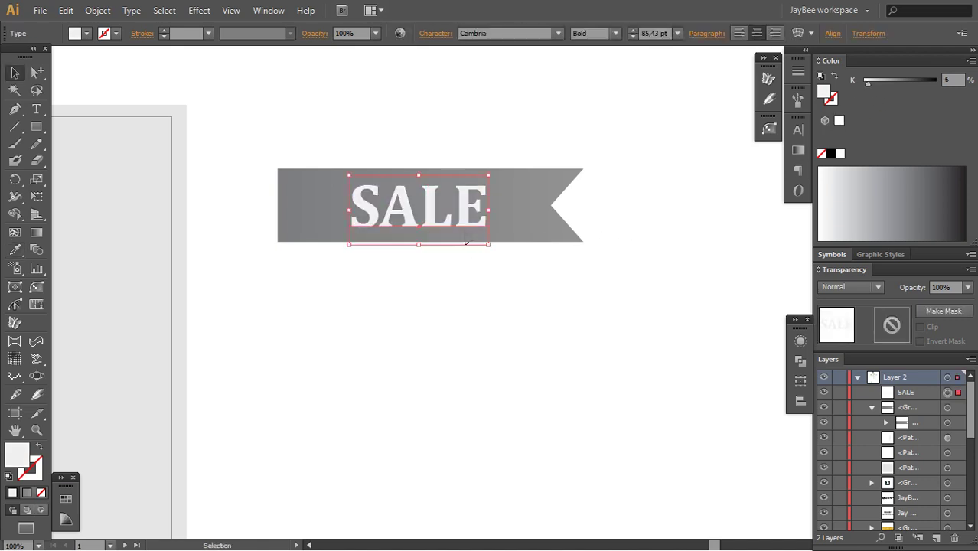
pyautogui.click(469, 244)
pyautogui.press('z')
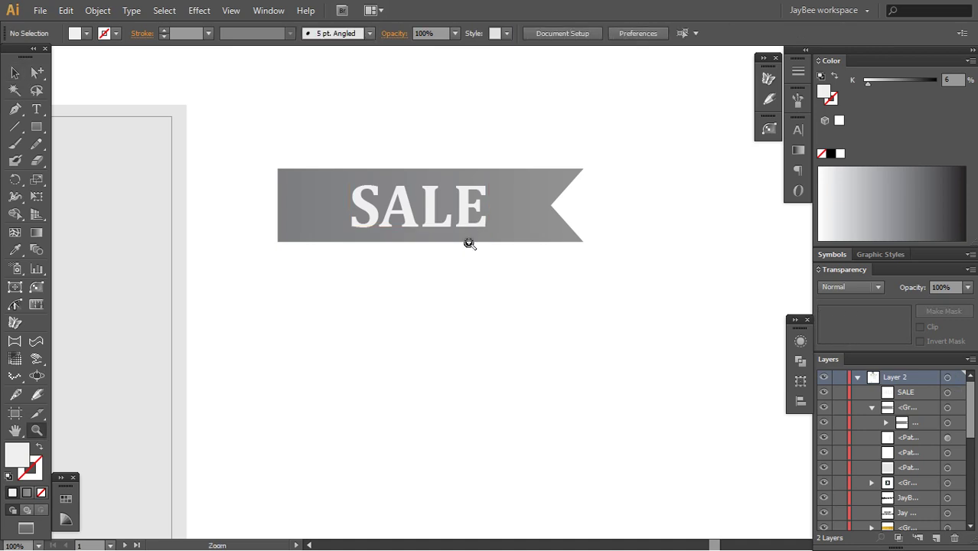
pyautogui.press('v')
pyautogui.click(472, 210)
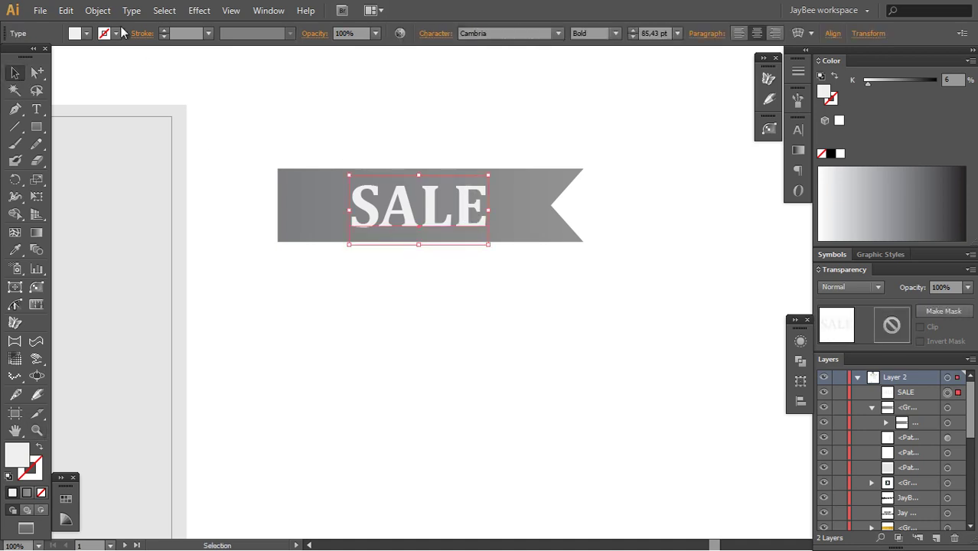
pyautogui.click(98, 10)
pyautogui.click(115, 157)
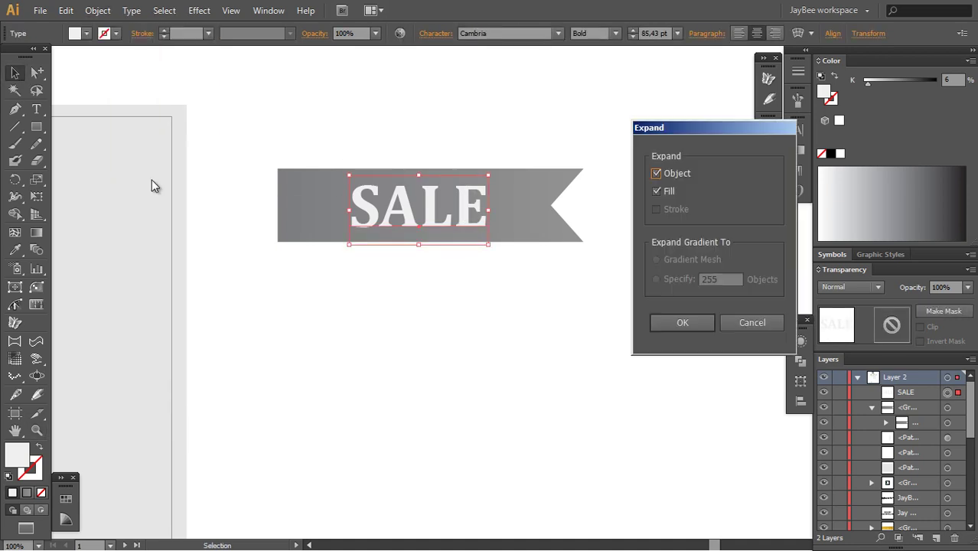
pyautogui.click(752, 322)
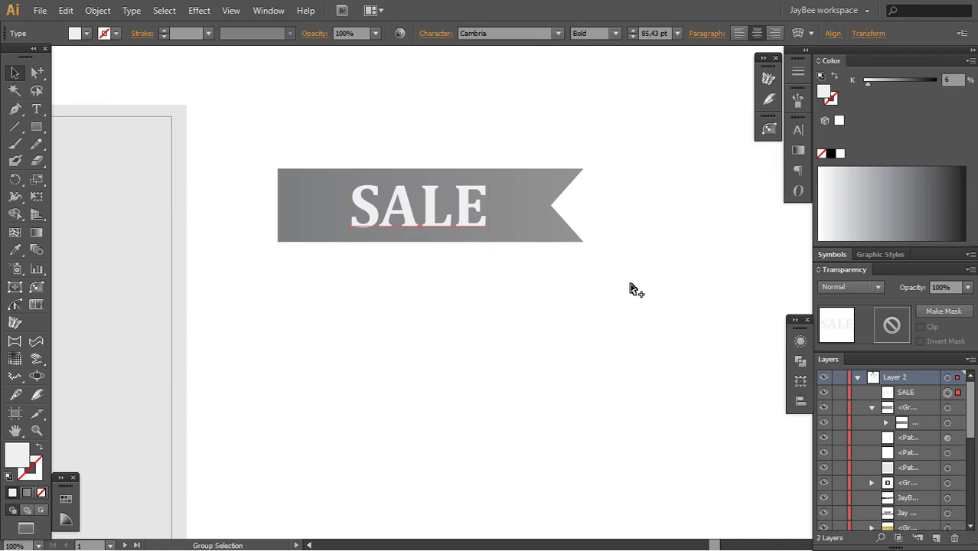
# Step: Expand the SALE text with the Object and Fill options enabled
pyautogui.click(472, 239)
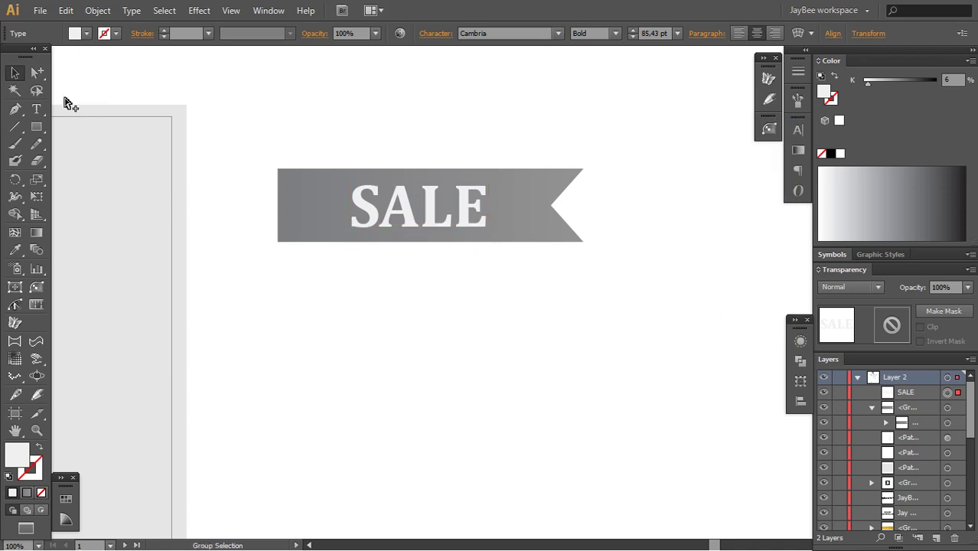
pyautogui.click(98, 10)
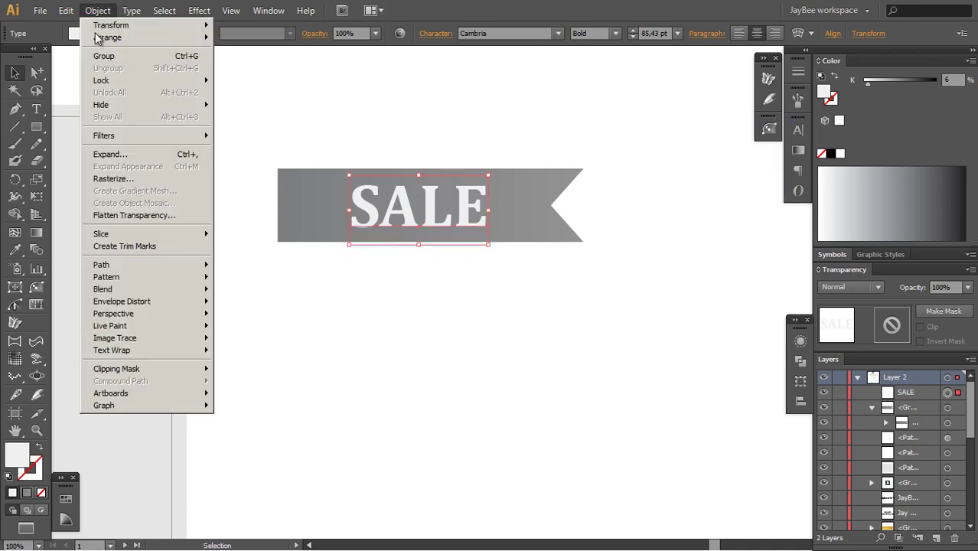
pyautogui.click(113, 154)
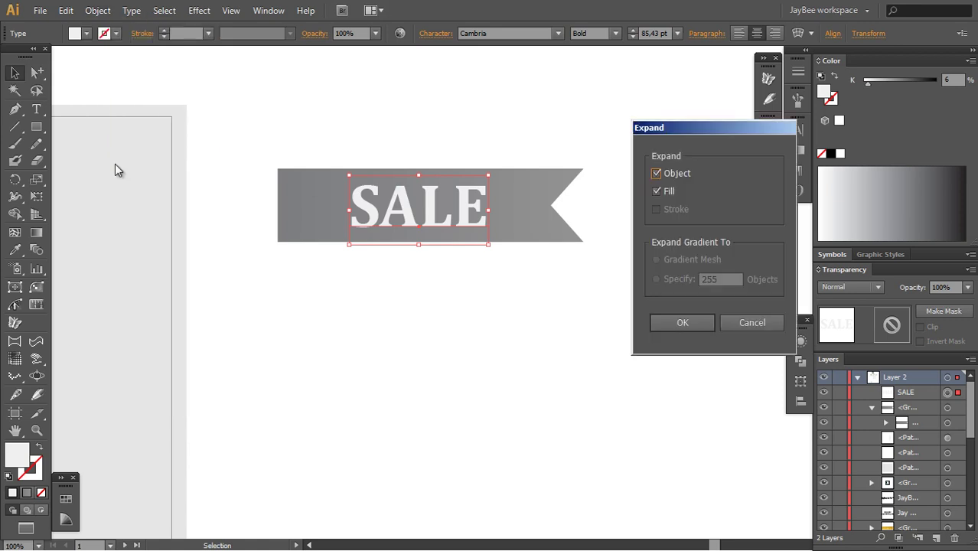
pyautogui.click(681, 324)
pyautogui.click(492, 290)
# Step: Group the expanded SALE lettering with the ribbon
pyautogui.moveTo(499, 283); pyautogui.dragTo(407, 146)
pyautogui.hotkey('ctrl', 'g')
pyautogui.hotkey('ctrl', 'h')
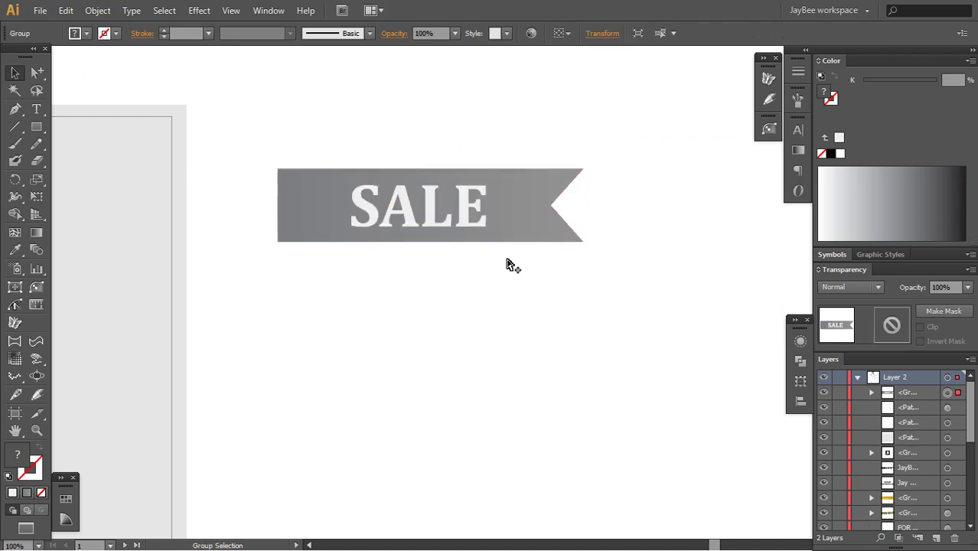
pyautogui.moveTo(512, 281); pyautogui.dragTo(440, 143)
pyautogui.hotkey('ctrl', 'h')
# Step: Undo the grouping of the lettering with the ribbon and the expansion of the text
pyautogui.rightClick(480, 206)
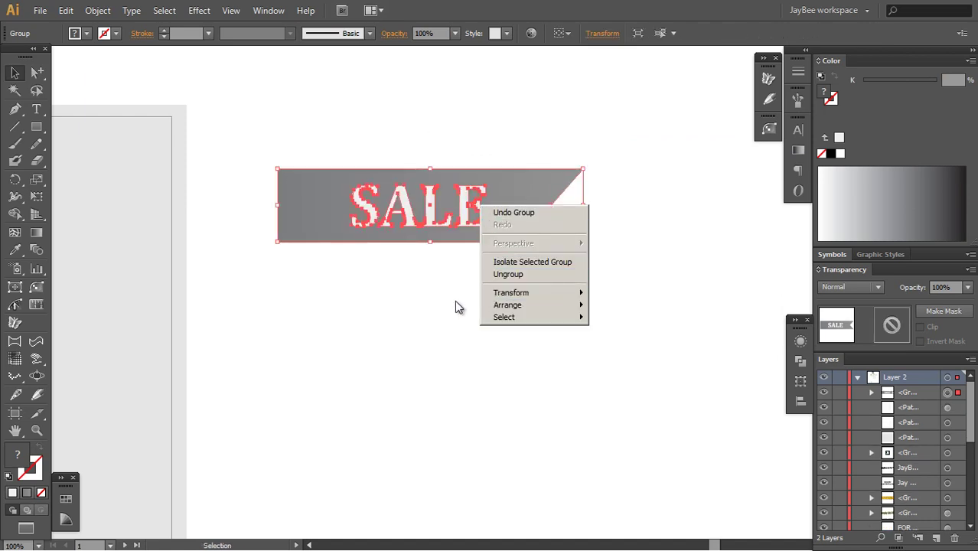
pyautogui.click(451, 308)
pyautogui.click(464, 216)
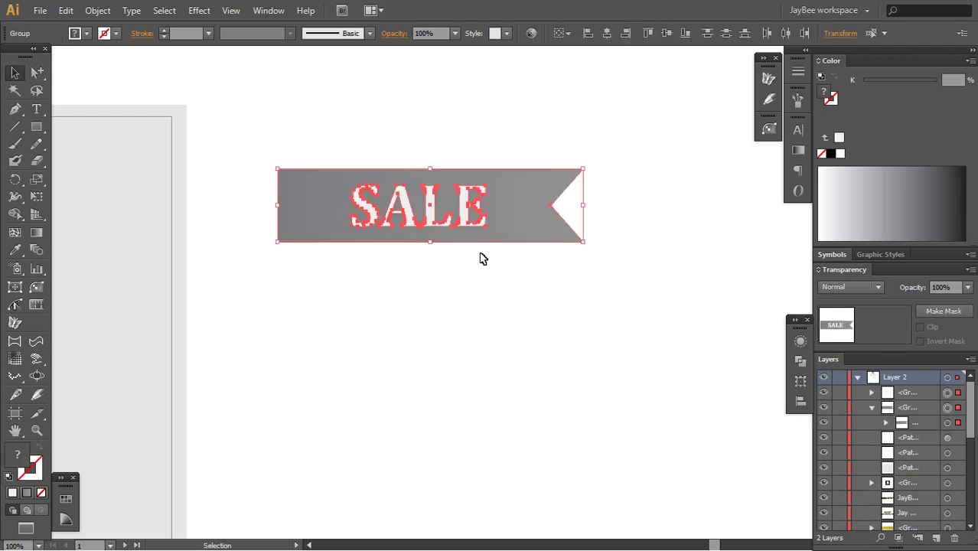
pyautogui.hotkey('ctrl', 'z')
# Step: Group the live SALE text with the ribbon and expand the group's object and fill, with the gradient specified as 255 objects
pyautogui.rightClick(476, 220)
pyautogui.click(487, 279)
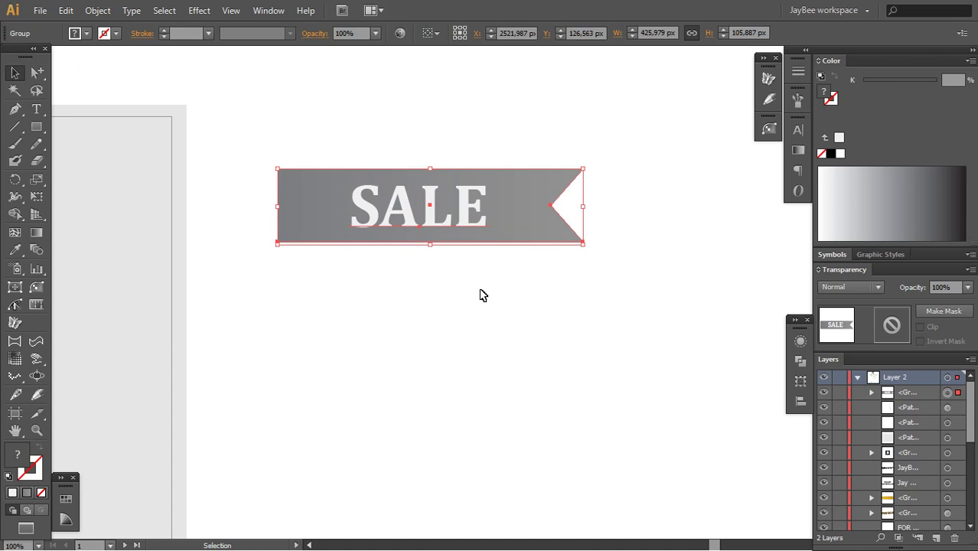
pyautogui.hotkey('ctrl', 'alt', 'e')
pyautogui.press('Return')
pyautogui.hotkey('ctrl', 'z')
pyautogui.hotkey('alt', 'o')
pyautogui.press('e')
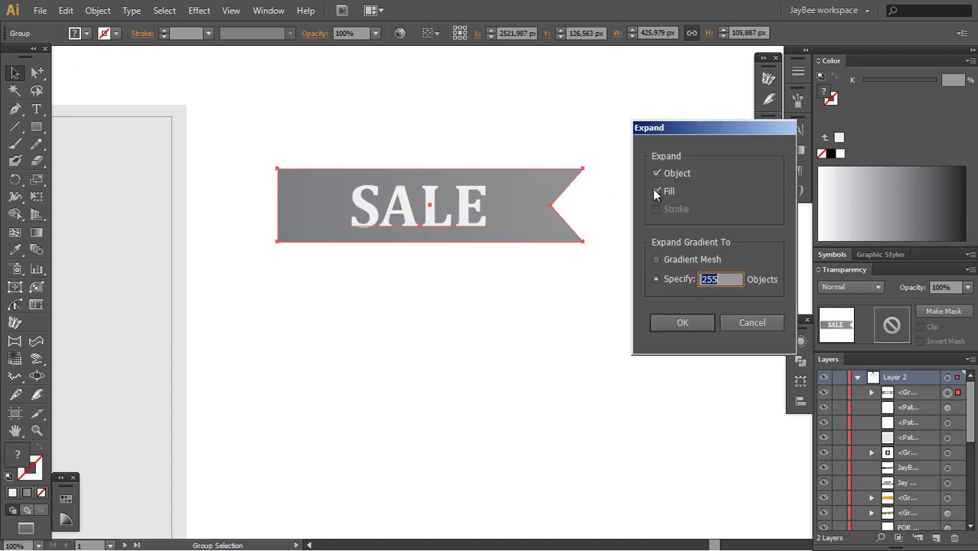
pyautogui.click(683, 322)
pyautogui.click(365, 277)
pyautogui.moveTo(332, 254); pyautogui.dragTo(349, 282)
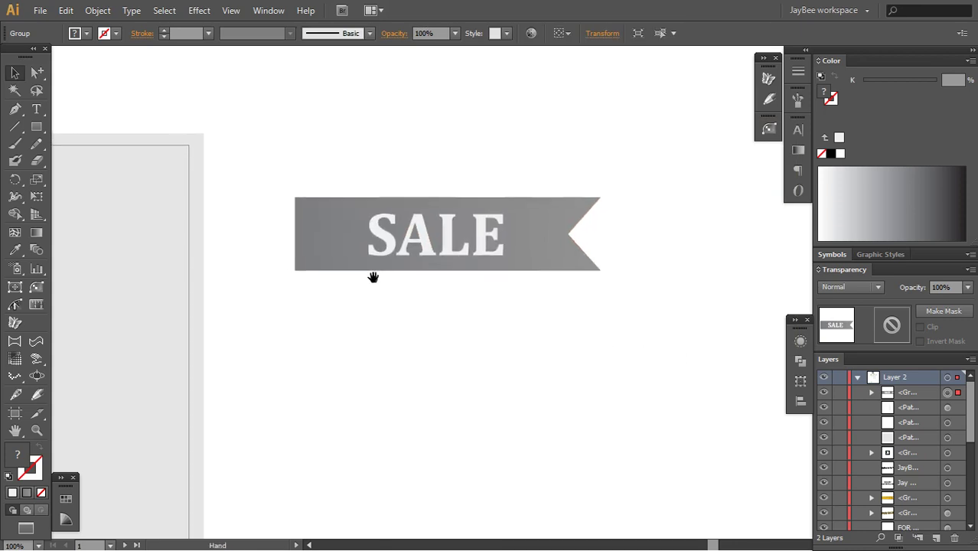
pyautogui.click(346, 264)
pyautogui.click(66, 11)
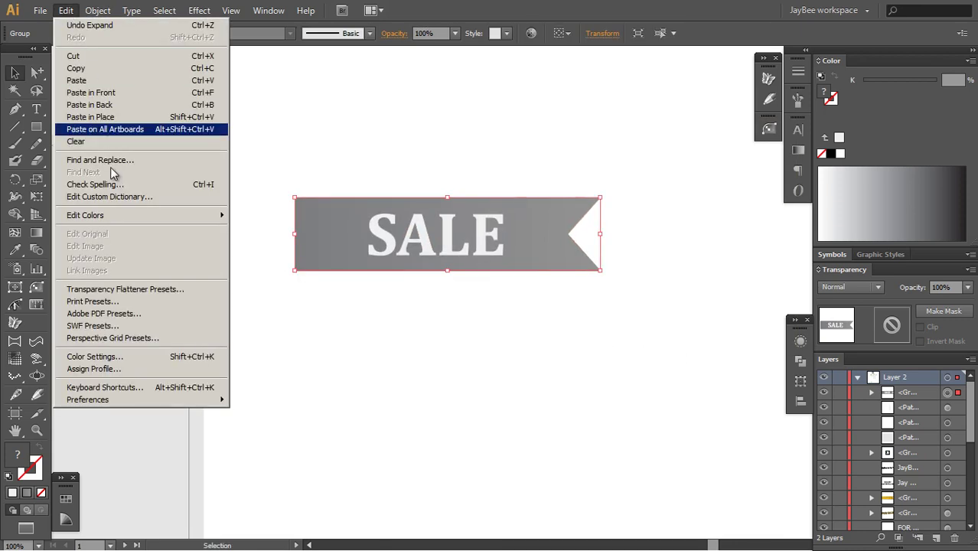
pyautogui.moveTo(126, 217)
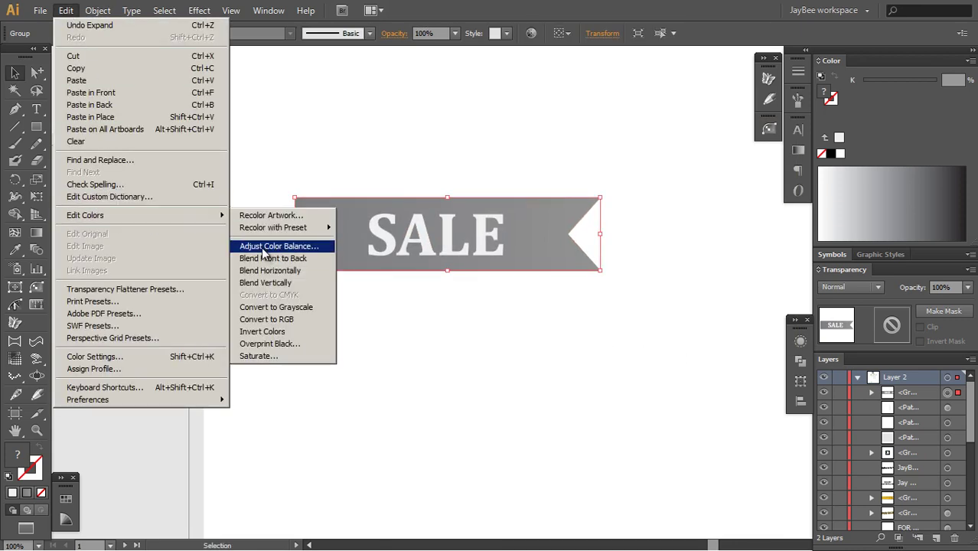
pyautogui.click(265, 246)
pyautogui.moveTo(731, 65); pyautogui.dragTo(720, 75)
pyautogui.click(867, 298)
# Step: Recolor the SALE ribbon group gold with Adjust Color Balance, converting to RGB with raised Red, Green 15% and Blue -20%
pyautogui.click(74, 15)
pyautogui.moveTo(112, 219)
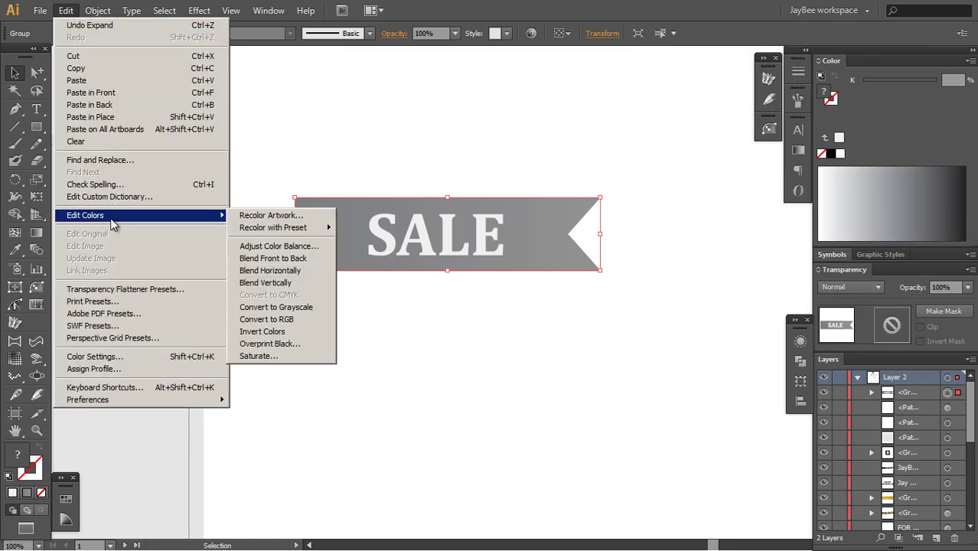
pyautogui.click(252, 248)
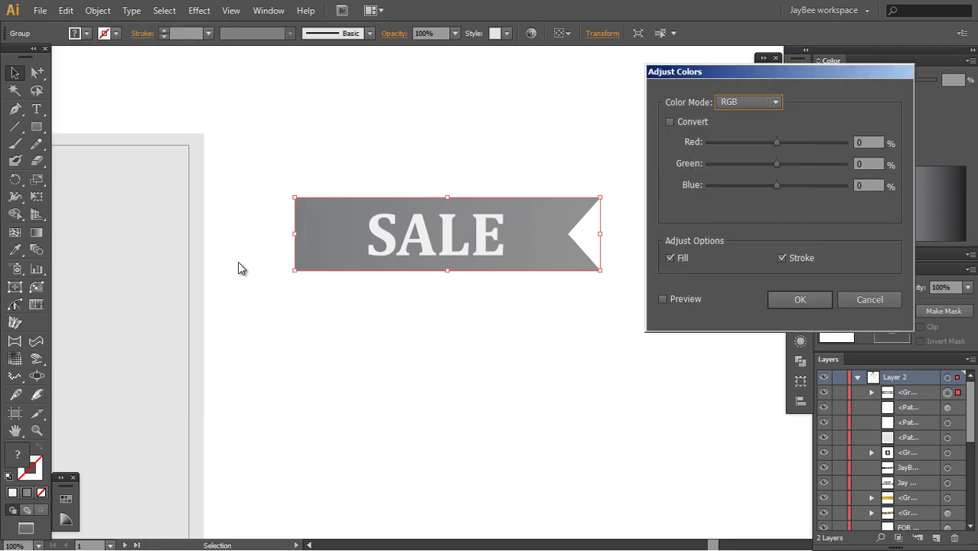
pyautogui.click(662, 300)
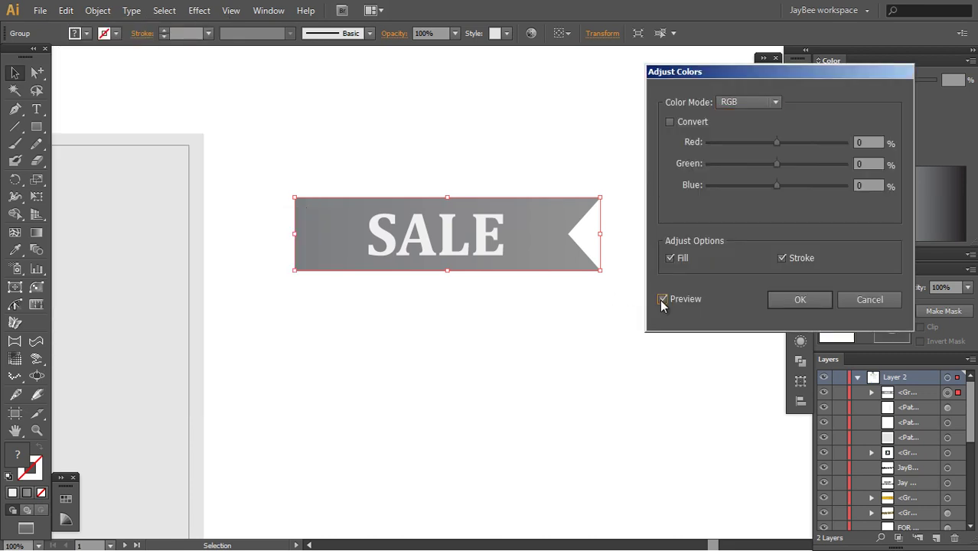
pyautogui.click(671, 123)
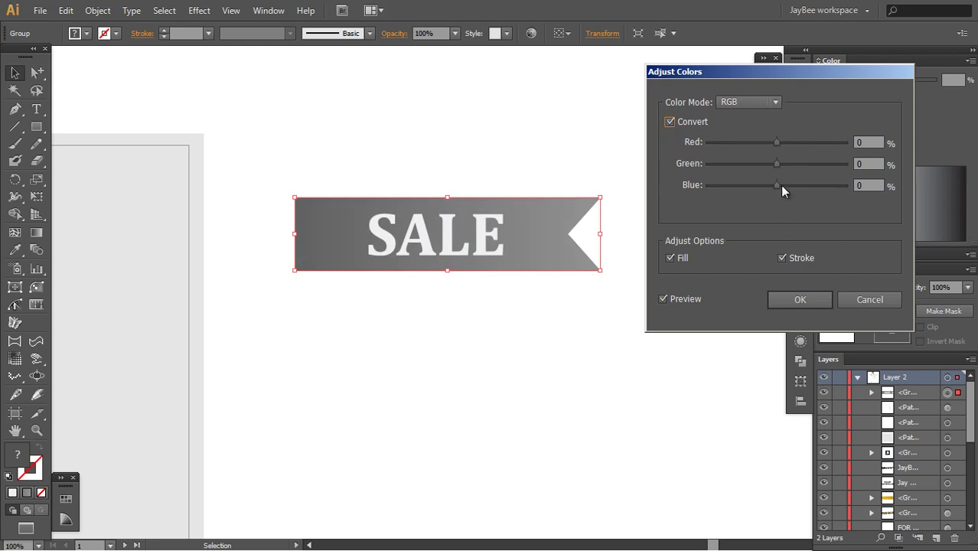
pyautogui.moveTo(778, 186)
pyautogui.mouseDown()
pyautogui.moveTo(769, 187)
pyautogui.moveTo(800, 143)
pyautogui.moveTo(828, 143)
pyautogui.moveTo(807, 164)
pyautogui.moveTo(816, 165)
pyautogui.moveTo(763, 186)
pyautogui.mouseUp()
pyautogui.moveTo(813, 144); pyautogui.dragTo(800, 168)
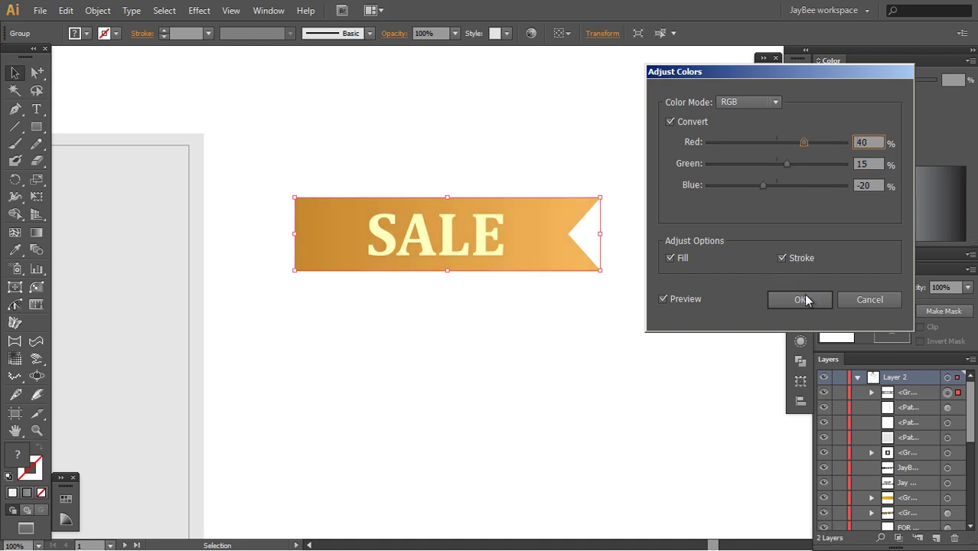
pyautogui.moveTo(804, 143); pyautogui.dragTo(800, 150)
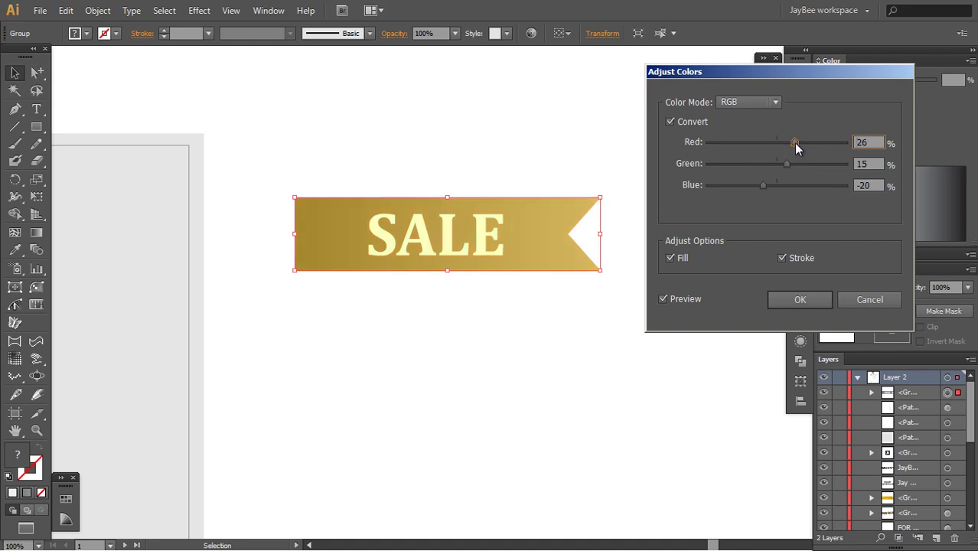
pyautogui.moveTo(797, 147); pyautogui.dragTo(799, 147)
pyautogui.click(800, 301)
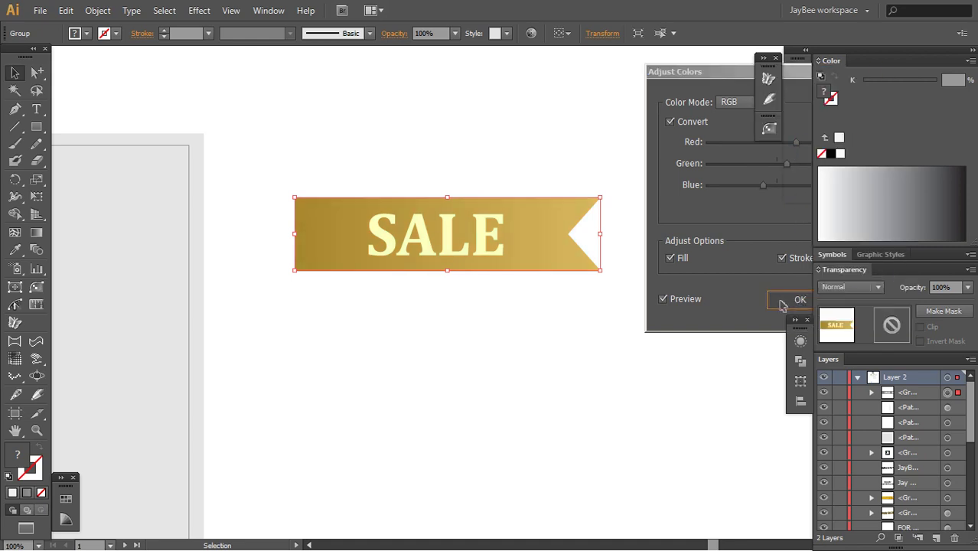
# Step: Duplicate the gold SALE ribbon straight below the original
pyautogui.click(557, 341)
pyautogui.press('ctrl')
pyautogui.click(536, 268)
pyautogui.press('ctrl')
pyautogui.click(554, 321)
pyautogui.moveTo(543, 338); pyautogui.dragTo(572, 323)
pyautogui.press('v')
pyautogui.moveTo(653, 310); pyautogui.dragTo(360, 156)
pyautogui.keyDown('alt'); pyautogui.keyDown('shift'); pyautogui.moveTo(499, 239); pyautogui.dragTo(497, 389); pyautogui.keyUp('shift'); pyautogui.keyUp('alt')
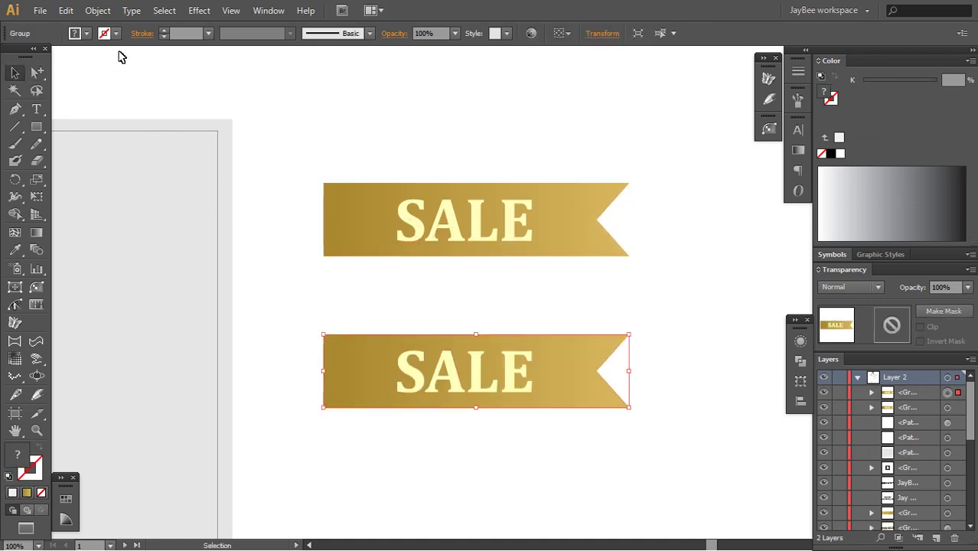
# Step: Try a purple color balance of Red -30%, Green -49% and Blue 48% on the duplicate ribbon, and delete the duplicate
pyautogui.click(98, 10)
pyautogui.click(66, 10)
pyautogui.moveTo(102, 218)
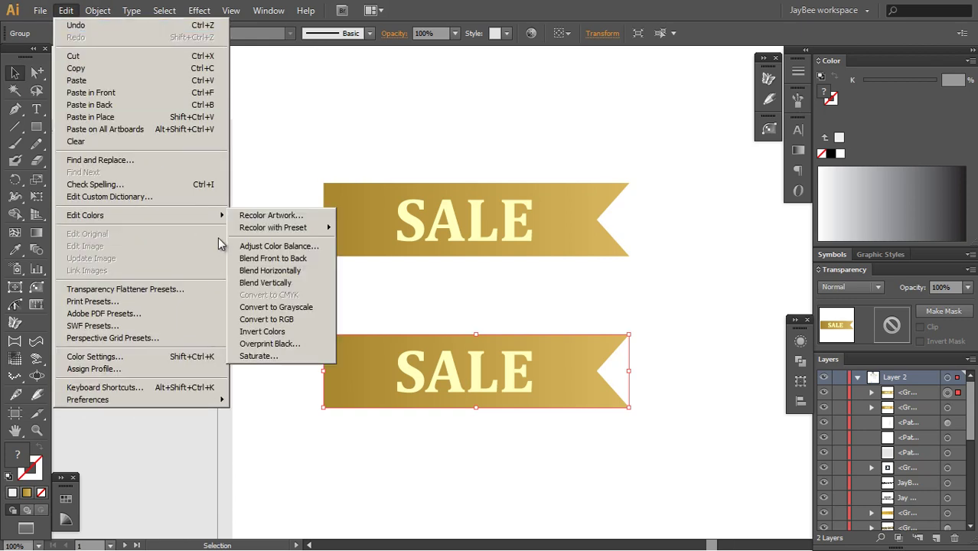
pyautogui.click(242, 248)
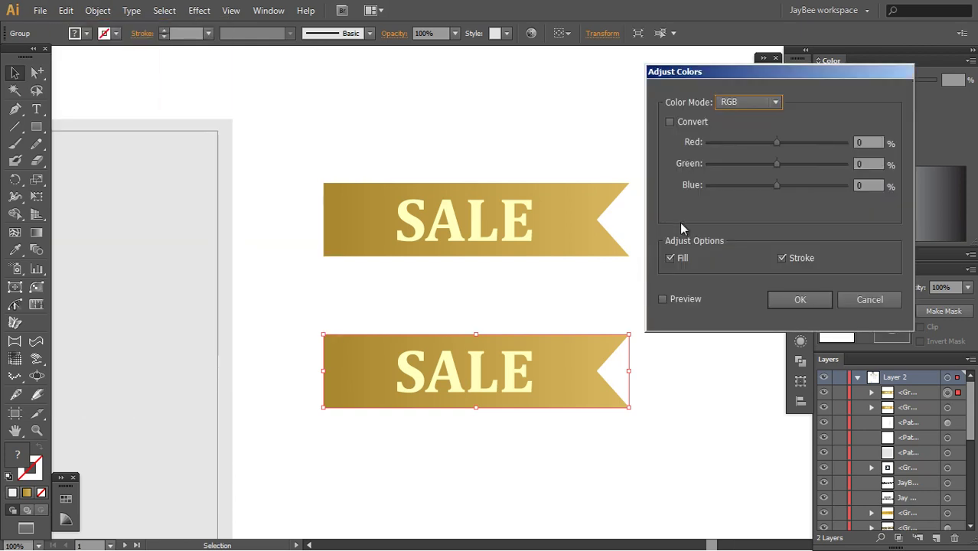
pyautogui.click(685, 299)
pyautogui.moveTo(777, 142); pyautogui.dragTo(742, 164)
pyautogui.click(795, 186)
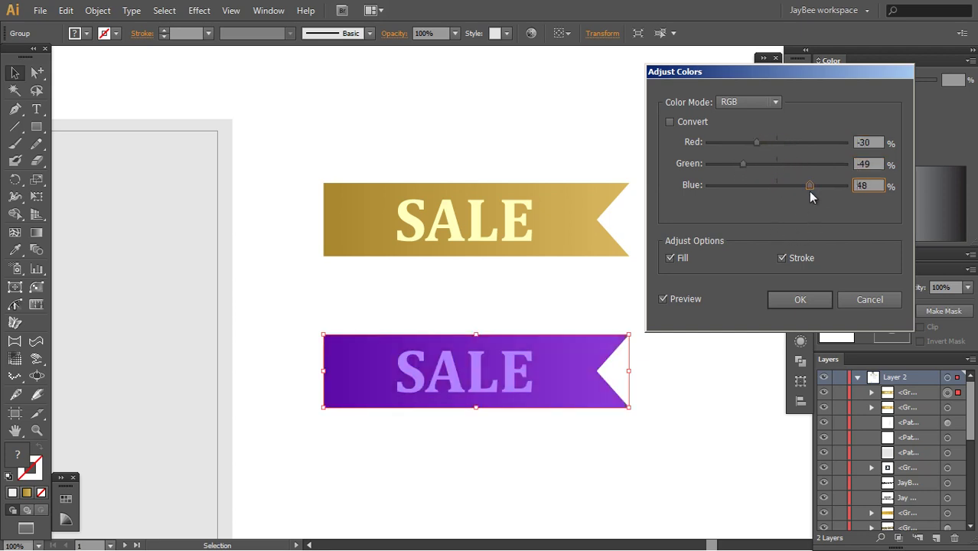
pyautogui.moveTo(808, 186); pyautogui.dragTo(742, 186)
pyautogui.click(866, 302)
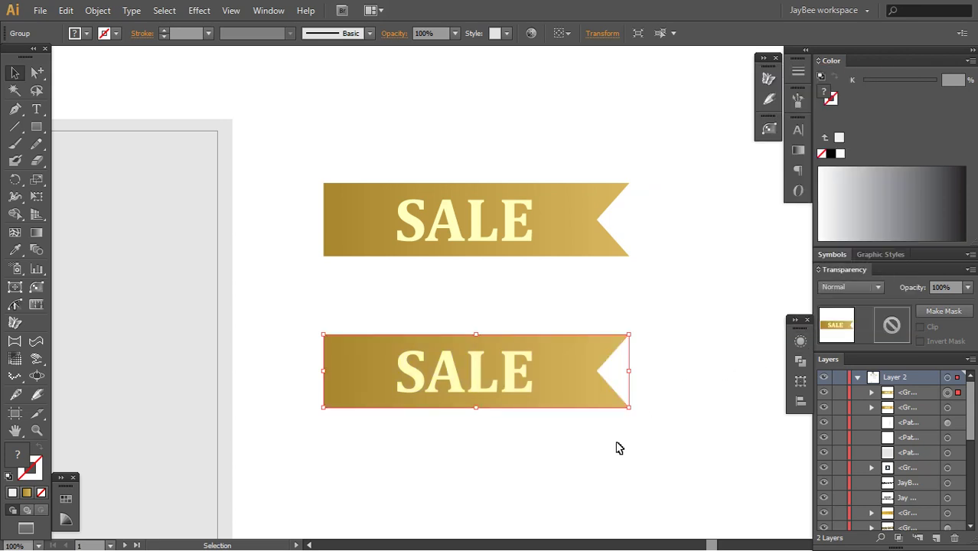
pyautogui.press('Delete')
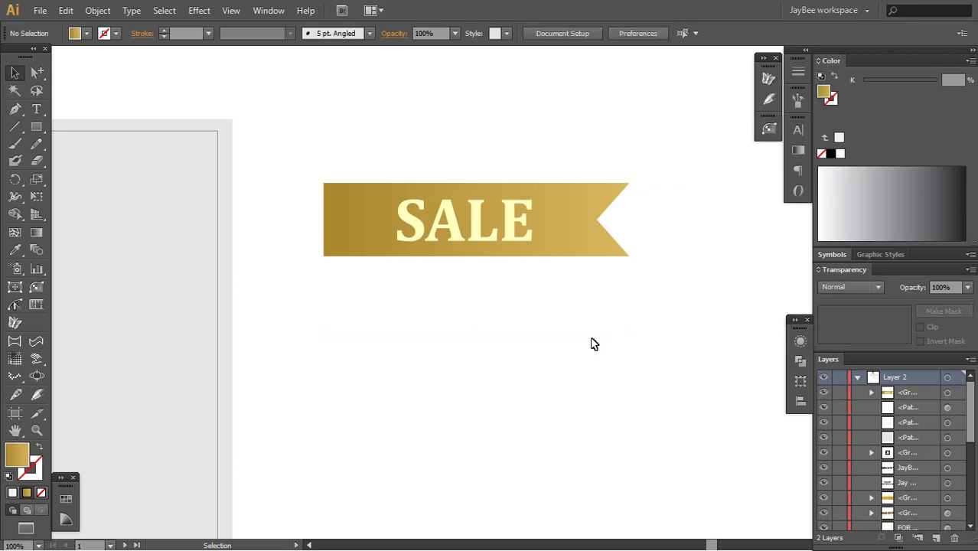
# Step: Select only the SALE lettering inside the ribbon group and hide the selection edges
pyautogui.keyDown('ctrl'); pyautogui.click(511, 267); pyautogui.keyUp('ctrl')
pyautogui.click(523, 295)
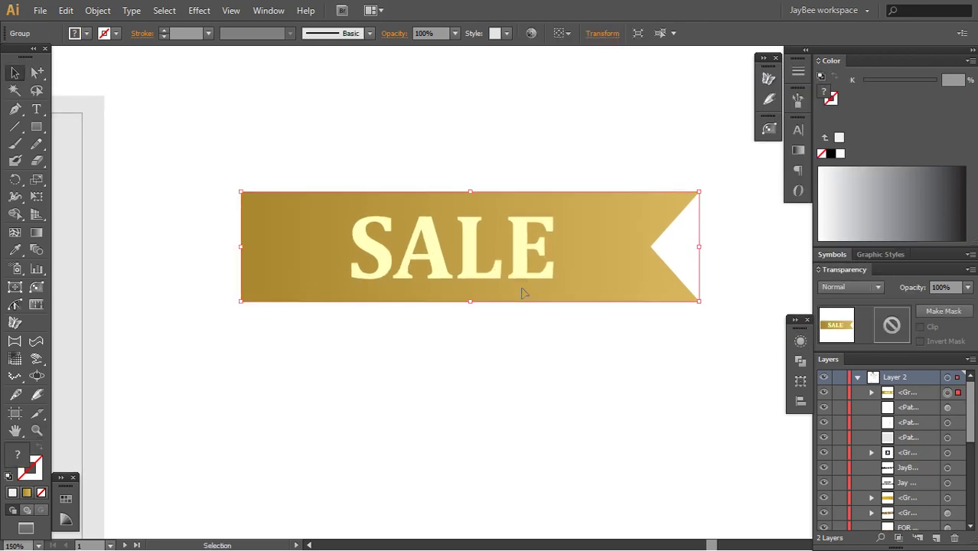
pyautogui.hotkey('ctrl', 'h')
pyautogui.click(529, 339)
pyautogui.press('a')
pyautogui.doubleClick(521, 275)
pyautogui.hotkey('ctrl', 'h')
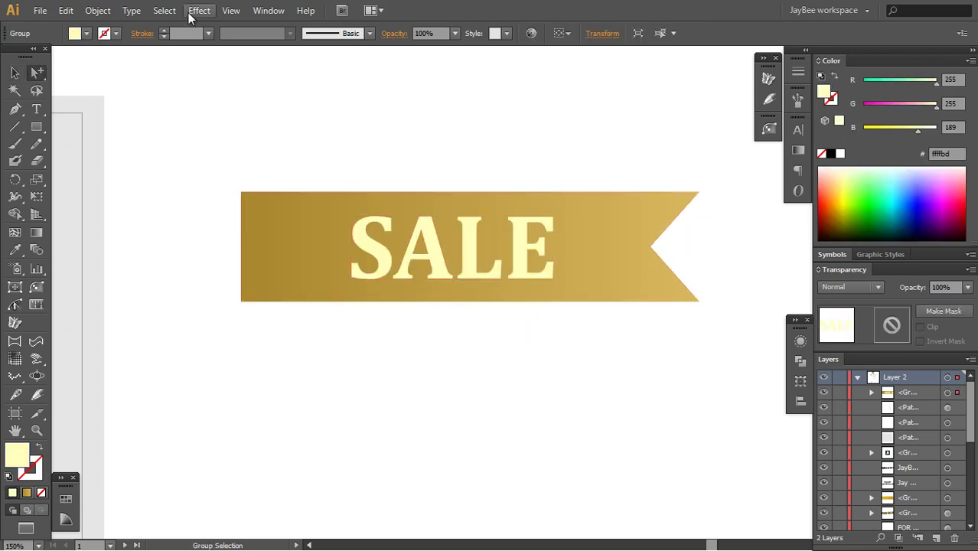
# Step: Try a Multiply Inner Glow on the pale SALE lettering with 48% opacity and 5 px blur from the edge
pyautogui.click(201, 11)
pyautogui.moveTo(231, 244)
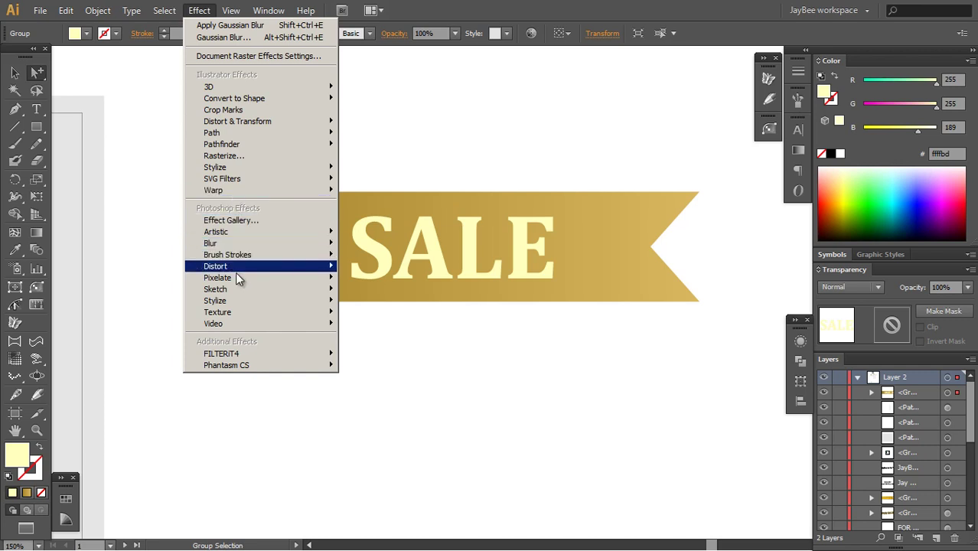
pyautogui.moveTo(238, 278)
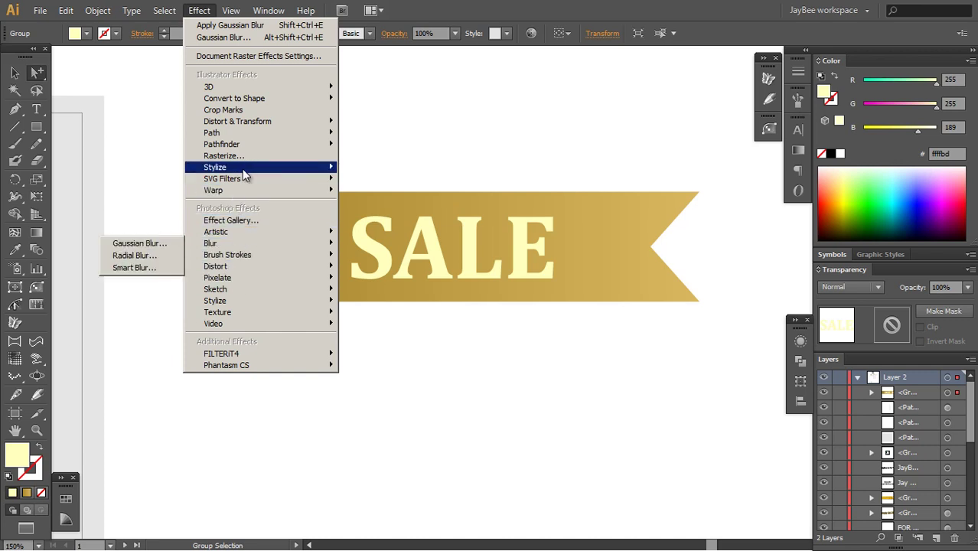
pyautogui.moveTo(245, 175)
pyautogui.click(138, 192)
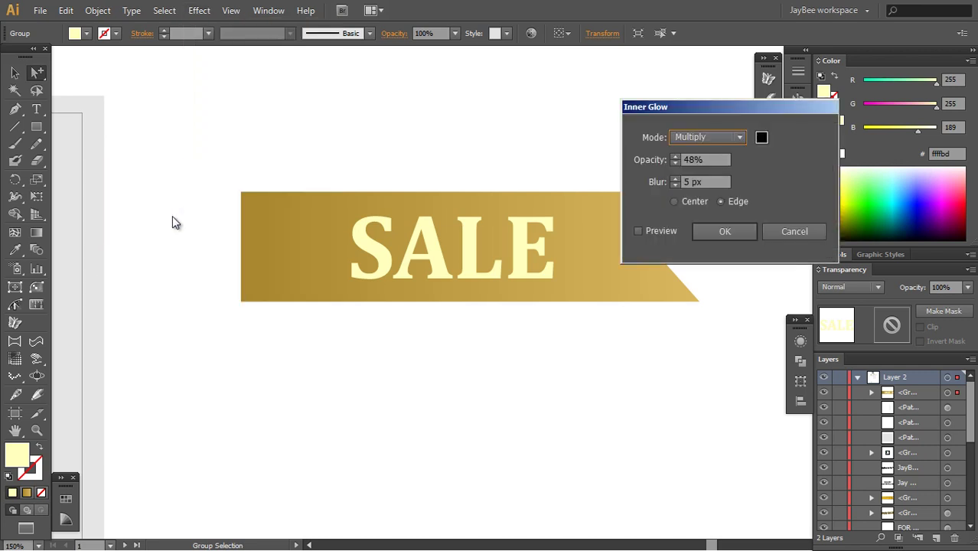
pyautogui.click(639, 231)
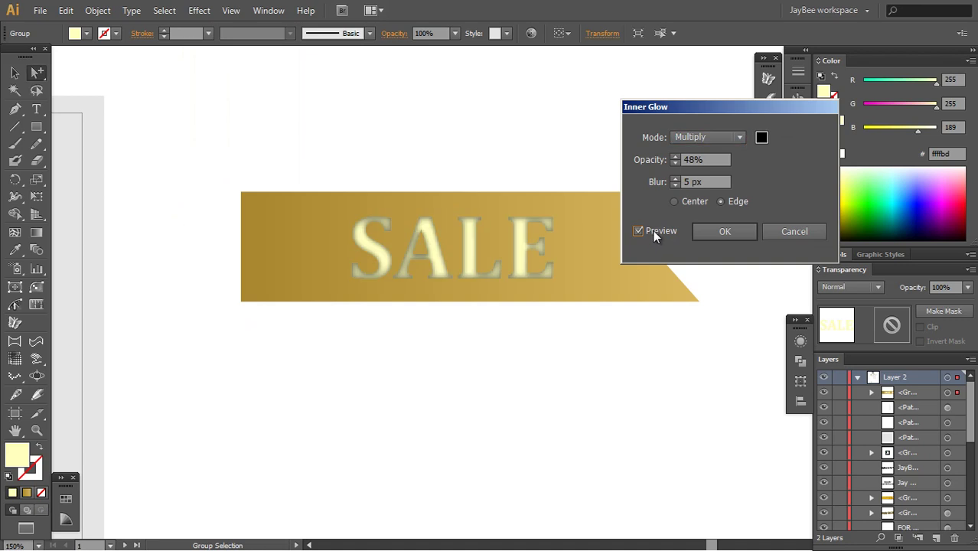
pyautogui.click(793, 232)
# Step: Sample the ribbon's gold gradient onto the SALE lettering with the Eyedropper and redirect the gradient across the letters
pyautogui.press('z')
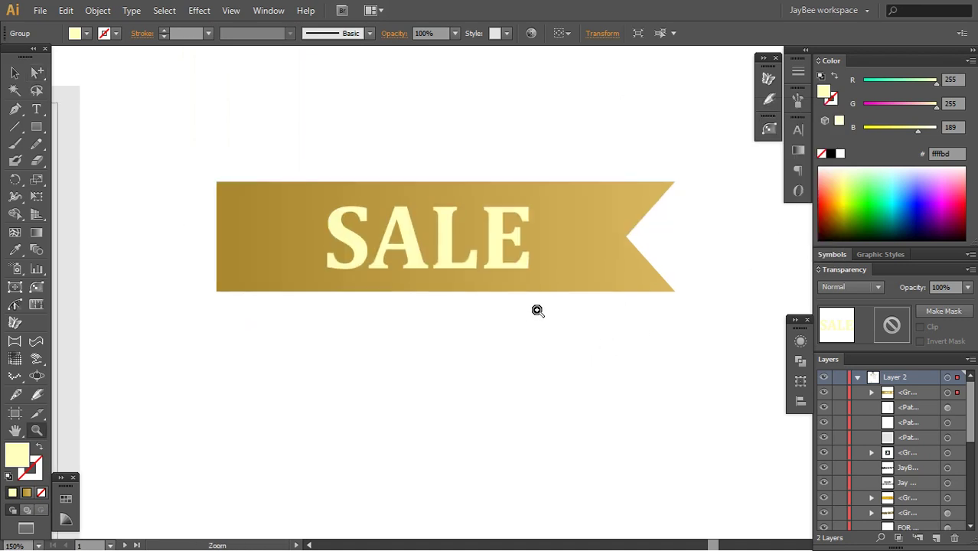
pyautogui.press('v')
pyautogui.click(445, 254)
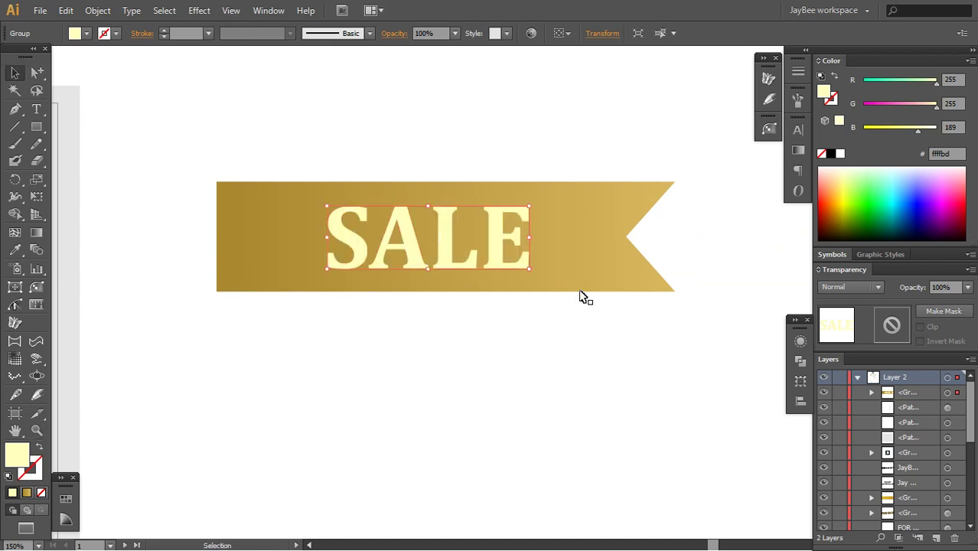
pyautogui.press('i')
pyautogui.click(298, 274)
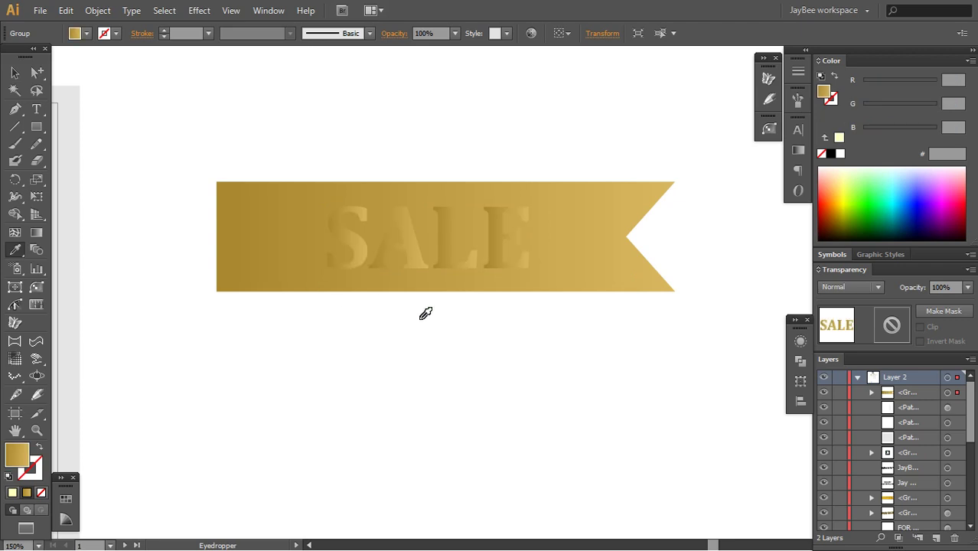
pyautogui.press('g')
pyautogui.moveTo(485, 233); pyautogui.dragTo(792, 237)
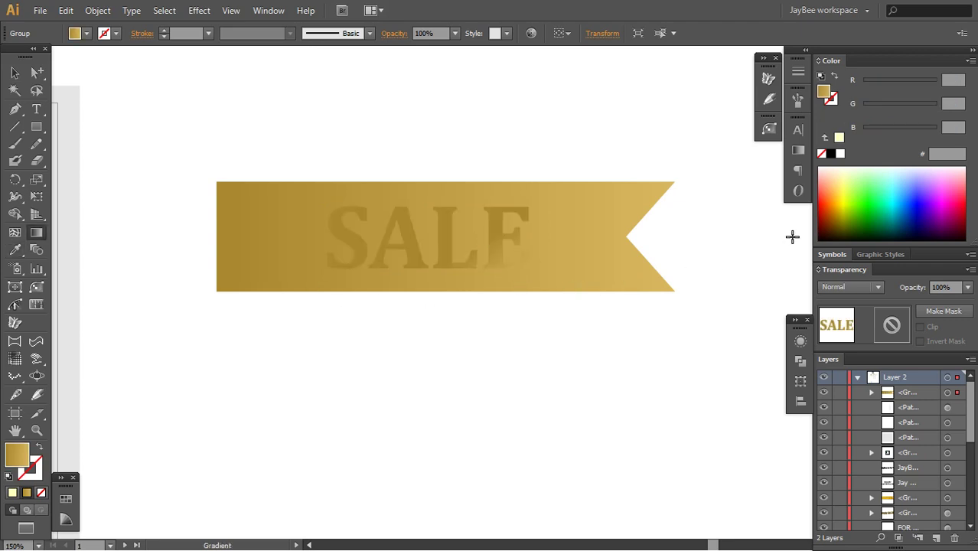
# Step: Replace the lettering's gradient with the solid gold a8872e from its first gradient stop
pyautogui.click(799, 150)
pyautogui.click(626, 245)
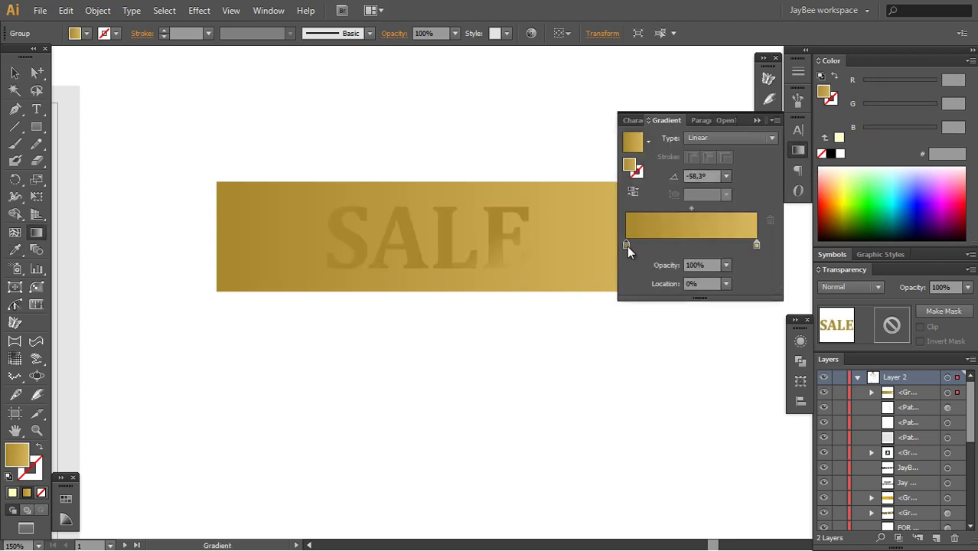
pyautogui.click(827, 85)
pyautogui.click(839, 139)
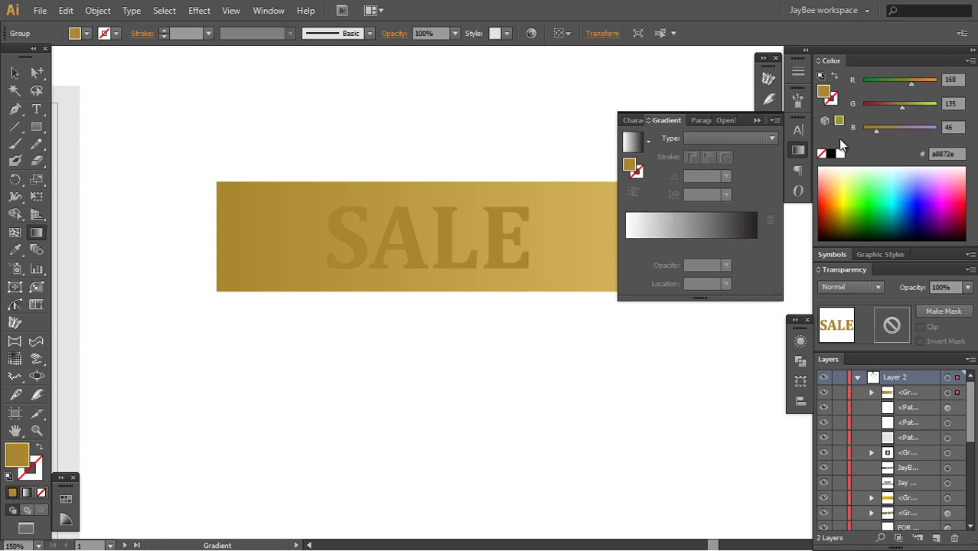
pyautogui.click(802, 150)
# Step: Reselect the SALE lettering within the group and fill it with the darker gold shade 7e6523 from the Color Guide
pyautogui.press('v')
pyautogui.doubleClick(359, 263)
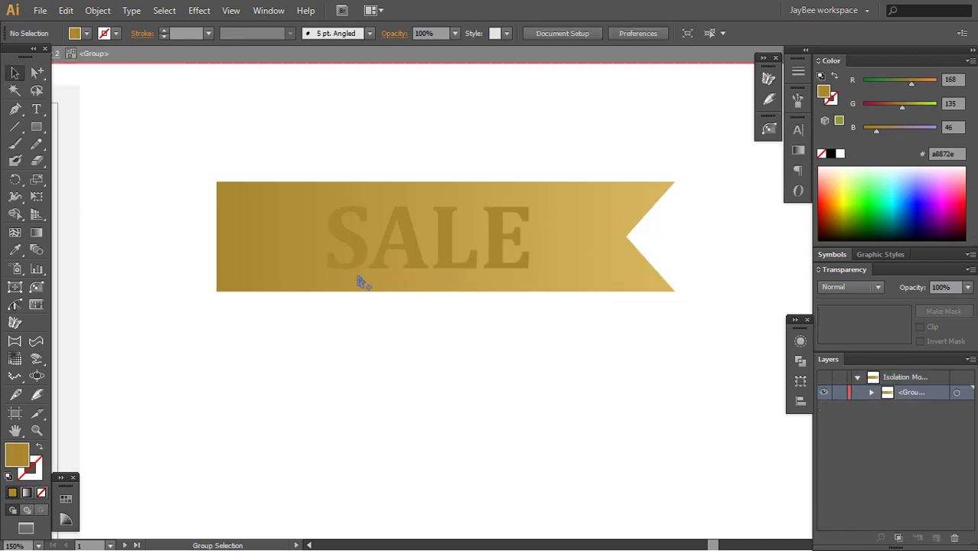
pyautogui.doubleClick(379, 319)
pyautogui.click(420, 268)
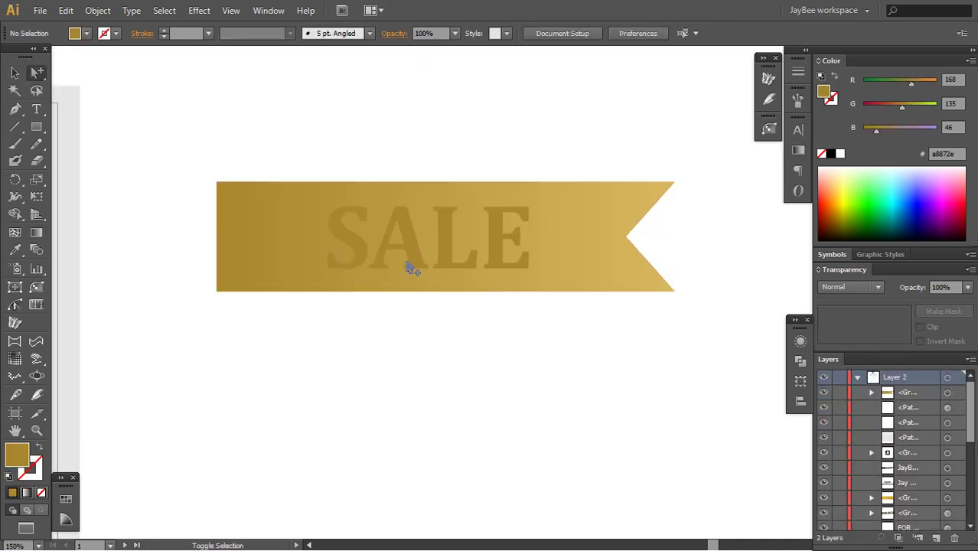
pyautogui.click(409, 265)
pyautogui.click(413, 264)
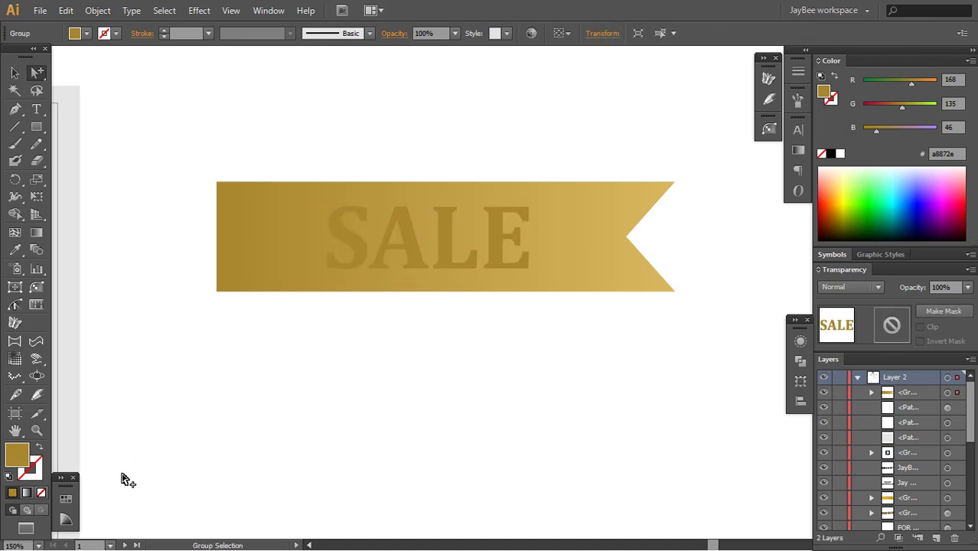
pyautogui.click(66, 519)
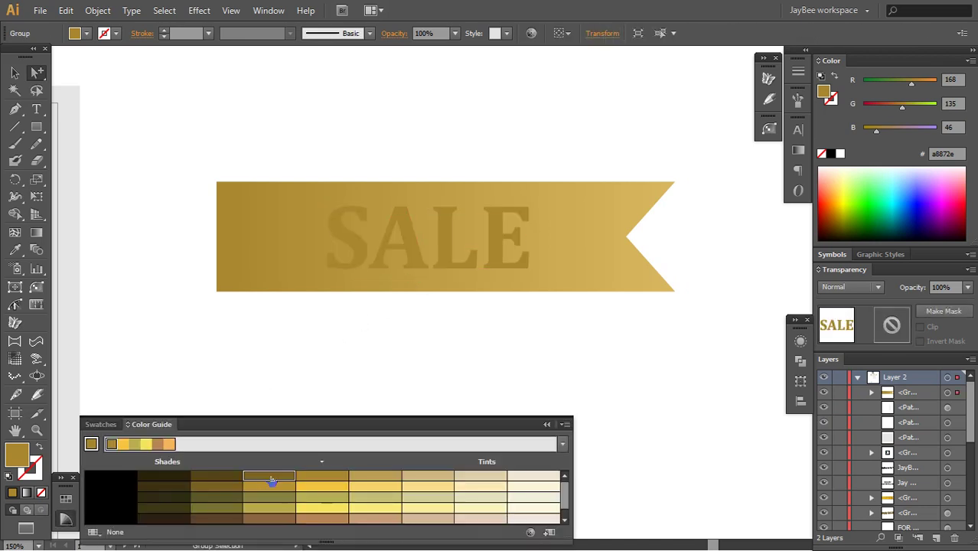
pyautogui.click(271, 478)
pyautogui.click(398, 356)
# Step: Apply an Inner Glow to the dark gold SALE lettering: Multiply, 48% opacity, 4 px blur, from the edge
pyautogui.press('v')
pyautogui.click(418, 259)
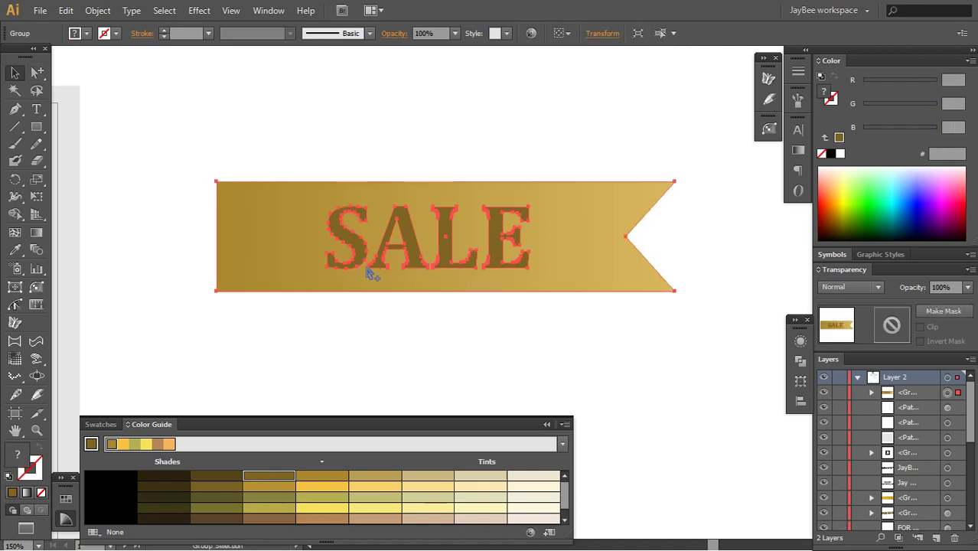
pyautogui.press('a')
pyautogui.doubleClick(357, 267)
pyautogui.hotkey('ctrl', 'h')
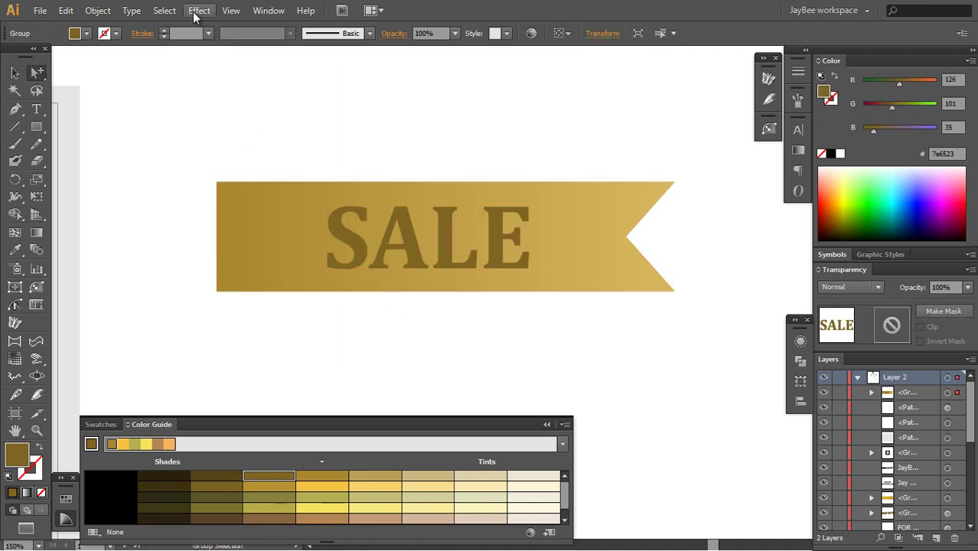
pyautogui.click(199, 10)
pyautogui.moveTo(224, 171)
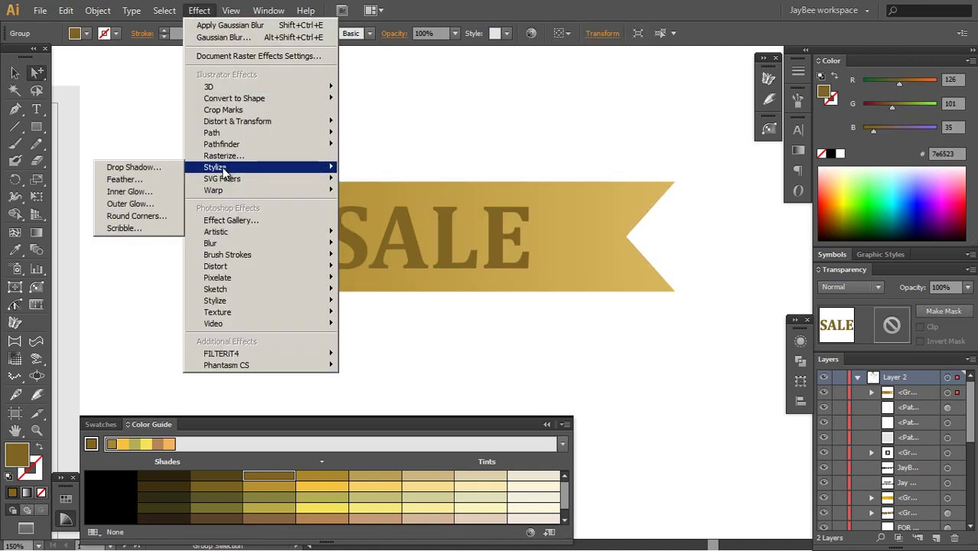
pyautogui.click(149, 191)
pyautogui.click(657, 232)
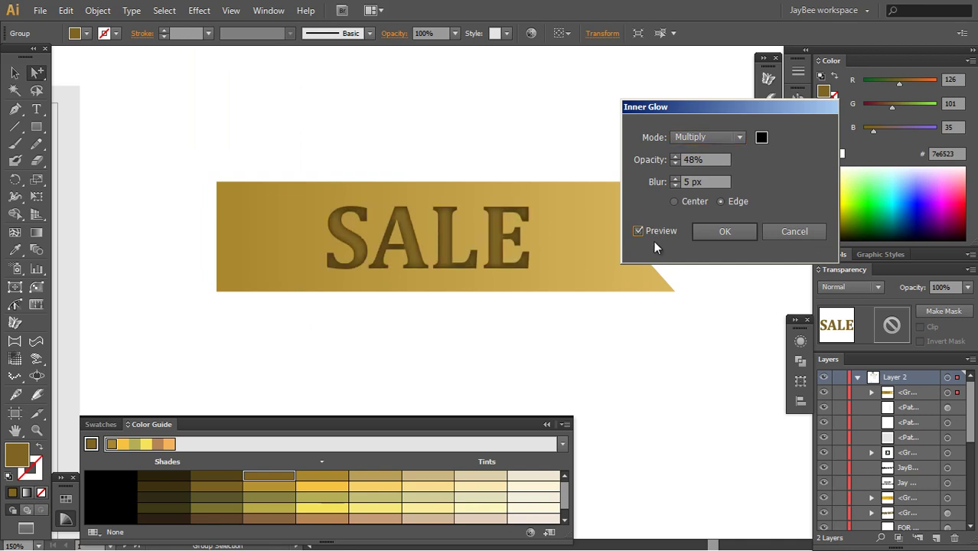
pyautogui.click(675, 185)
pyautogui.click(675, 186)
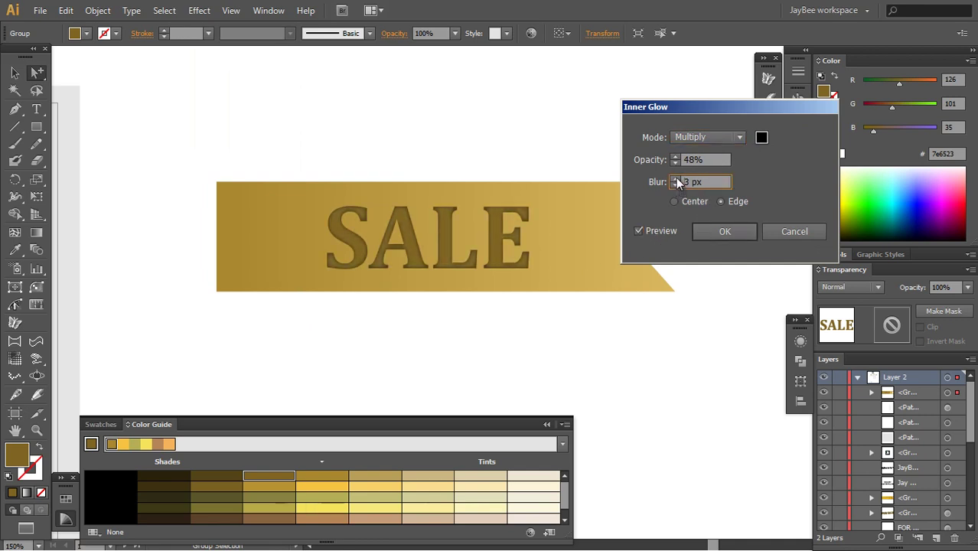
pyautogui.click(674, 179)
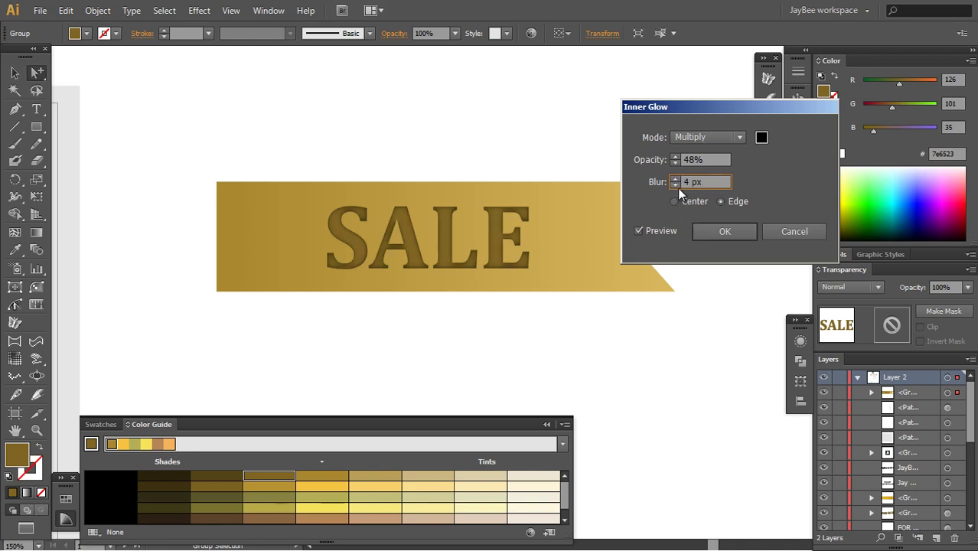
pyautogui.click(717, 235)
pyautogui.click(496, 341)
# Step: Paste a copy of the SALE lettering behind the original and nudge it slightly up and to the left
pyautogui.press('space')
pyautogui.moveTo(504, 319); pyautogui.dragTo(530, 339)
pyautogui.press('v')
pyautogui.click(522, 287)
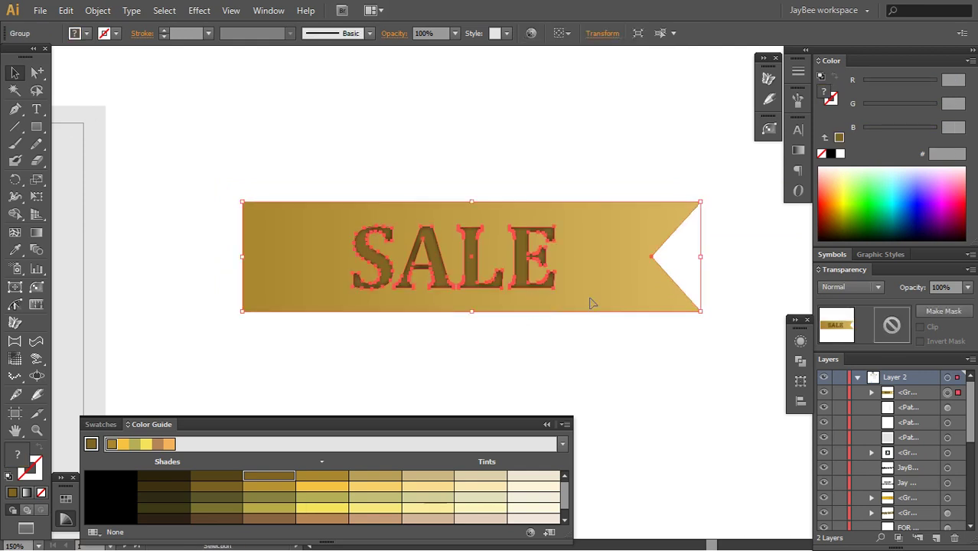
pyautogui.press('a')
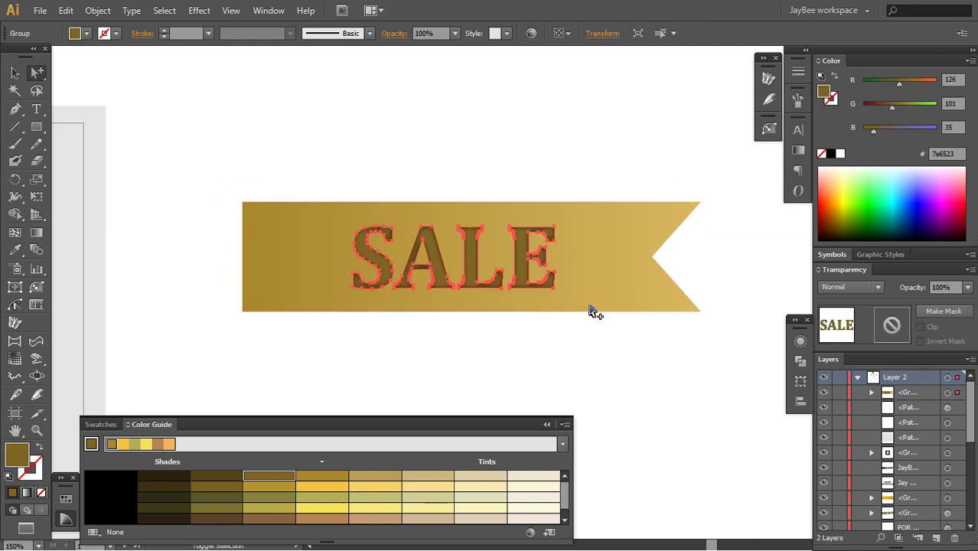
pyautogui.click(545, 277)
pyautogui.hotkey('ctrl', 'h')
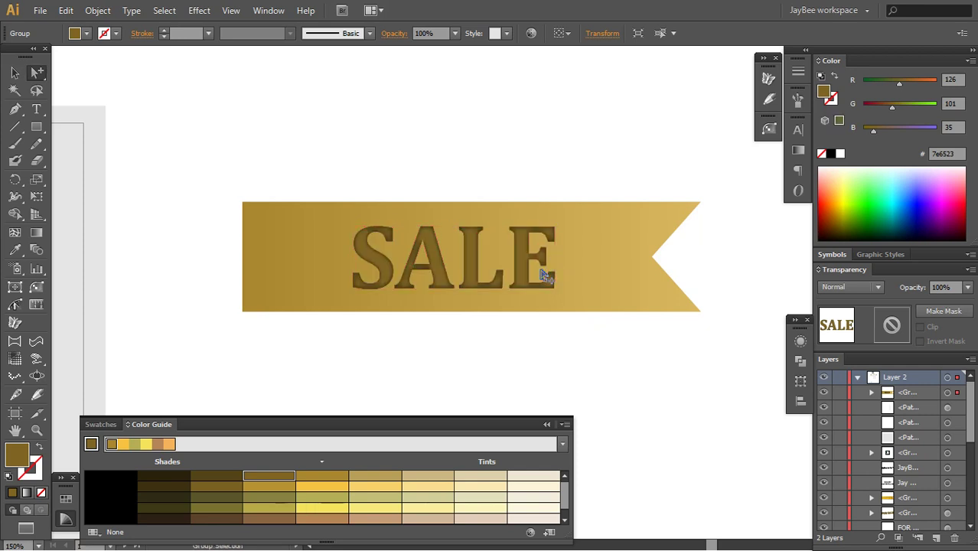
pyautogui.hotkey('ctrl', 'h')
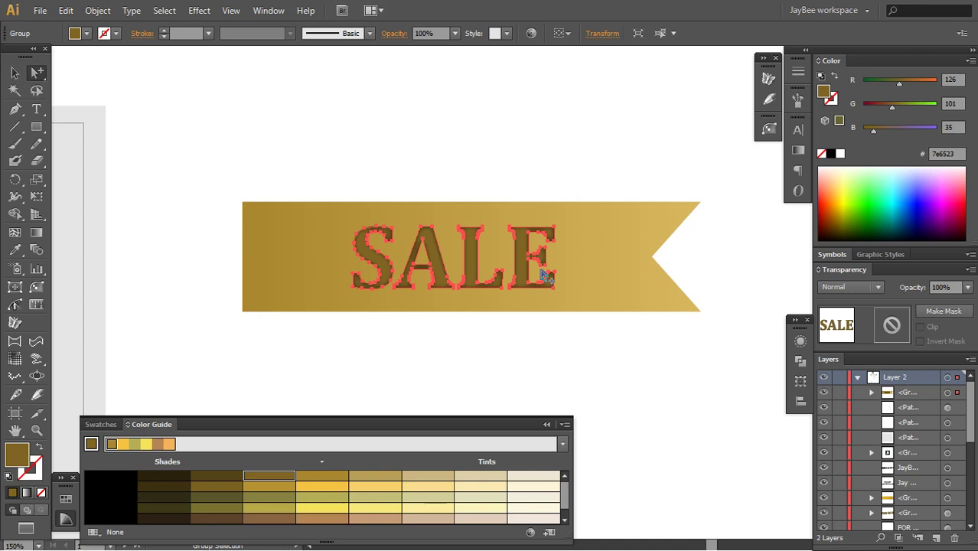
pyautogui.press('Left')
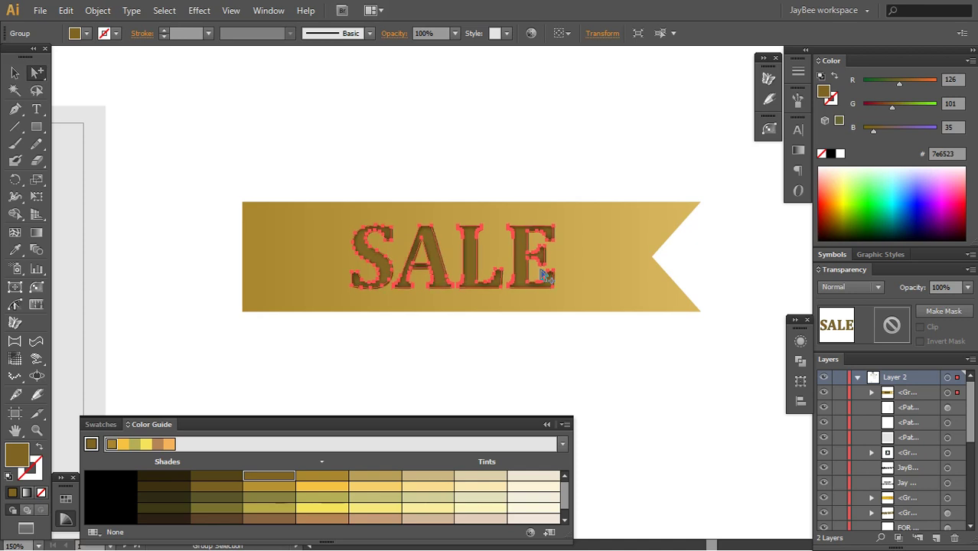
pyautogui.hotkey('ctrl', 'h')
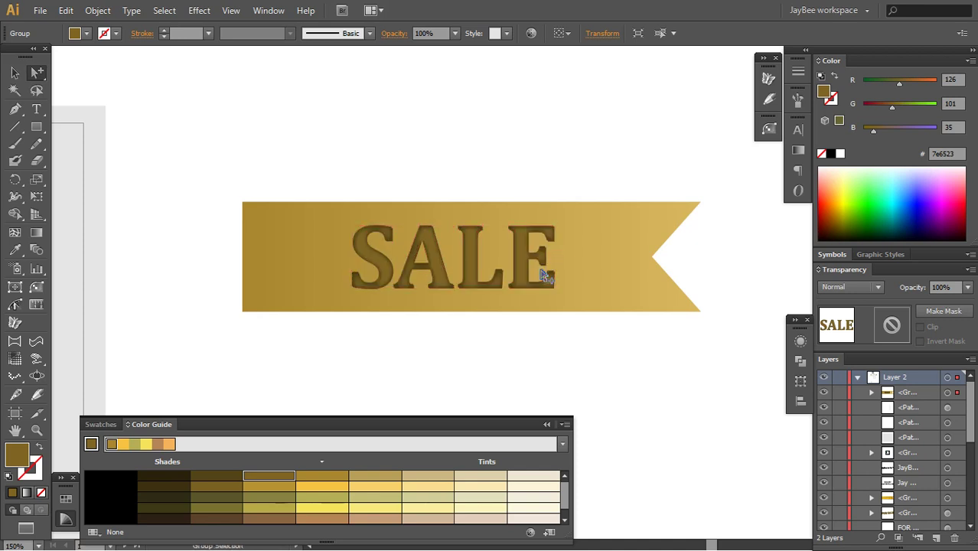
# Step: Hide the Inner Glow on the offset lettering copy and fill it with white
pyautogui.click(800, 344)
pyautogui.click(711, 391)
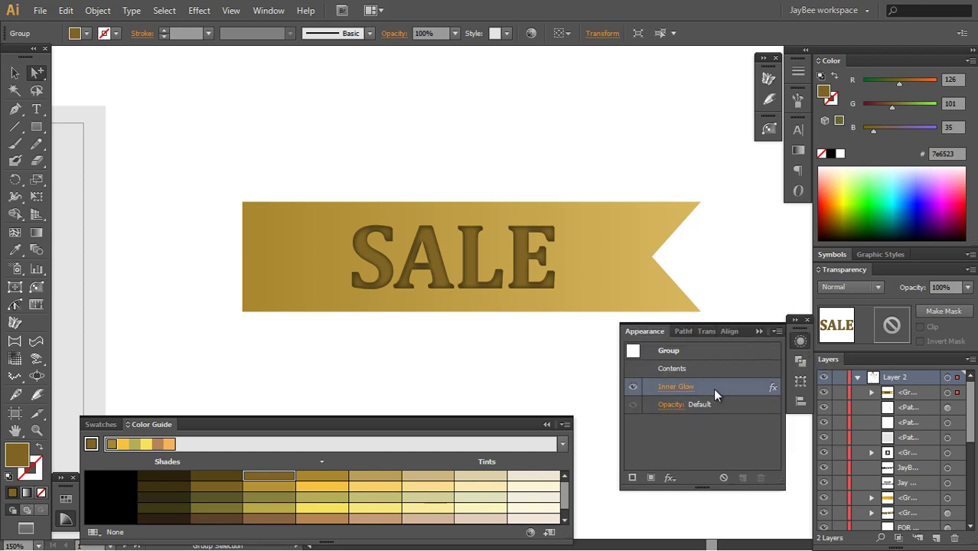
pyautogui.click(633, 387)
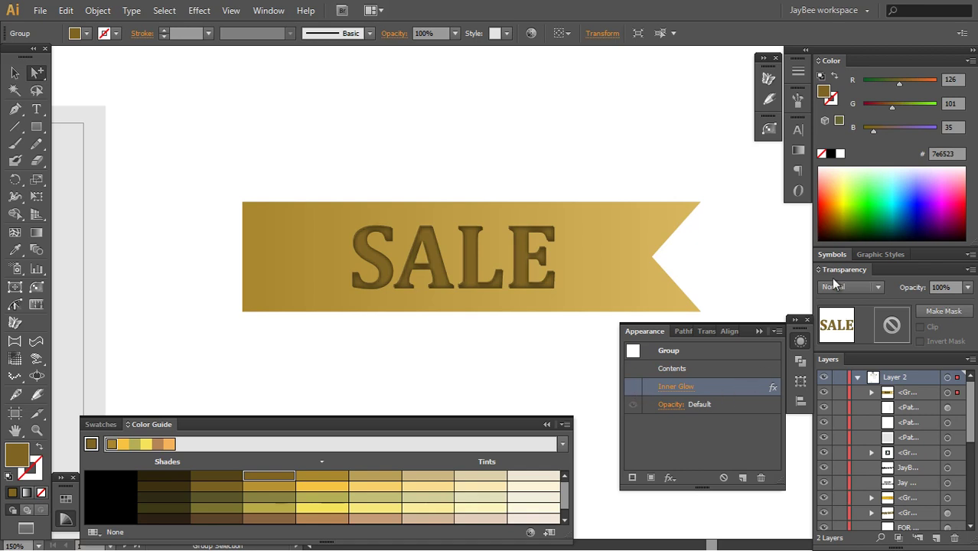
pyautogui.click(841, 154)
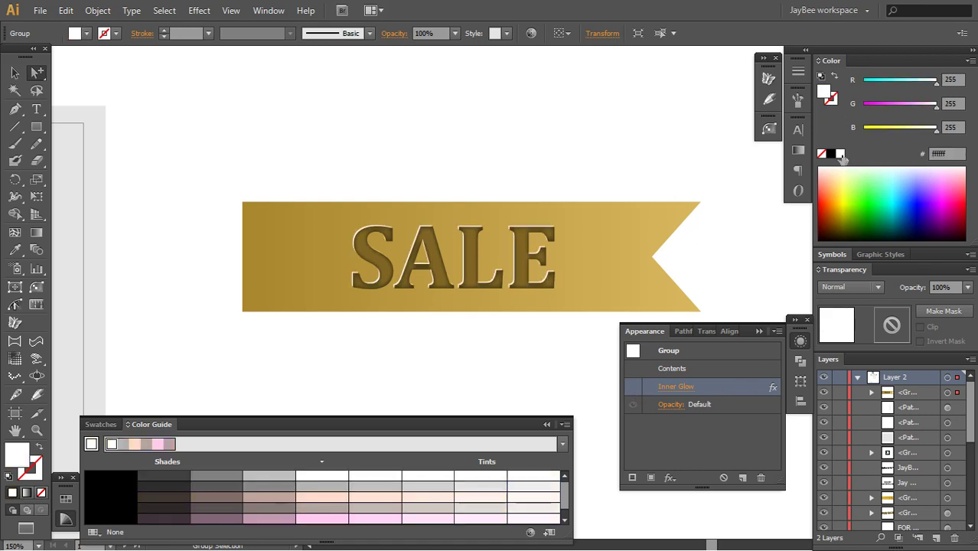
pyautogui.click(801, 342)
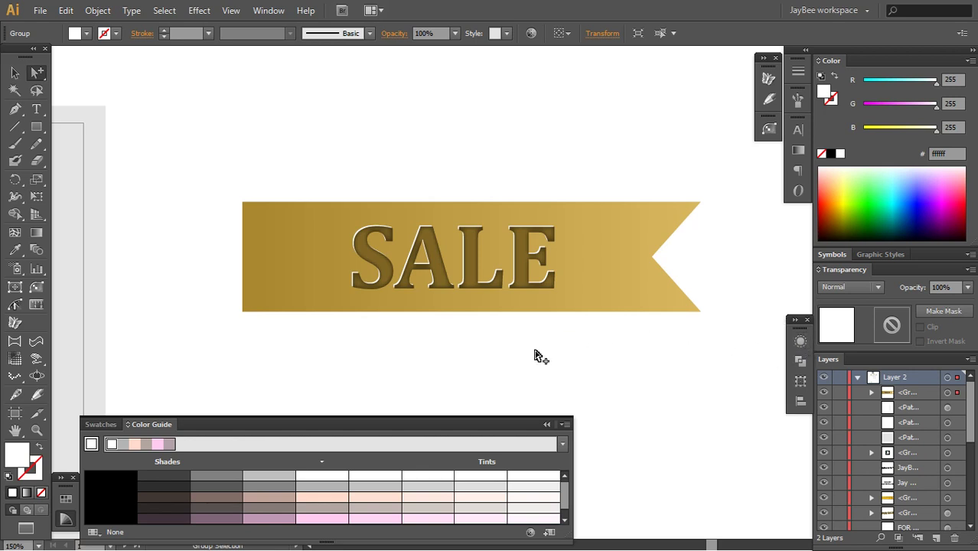
# Step: Collapse the Color Guide and deselect the SALE ribbon artwork
pyautogui.hotkey('ctrl', '-')
pyautogui.moveTo(642, 243); pyautogui.dragTo(619, 319)
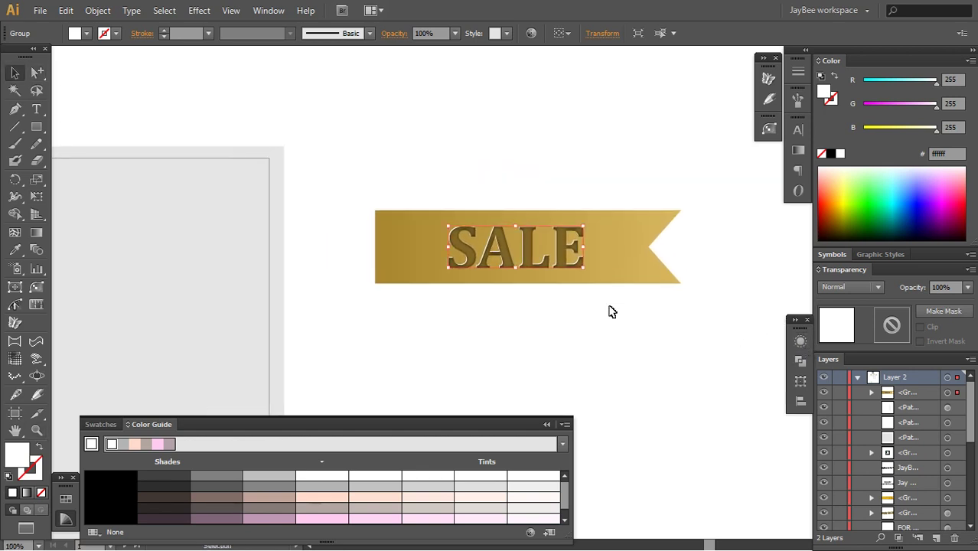
pyautogui.click(65, 523)
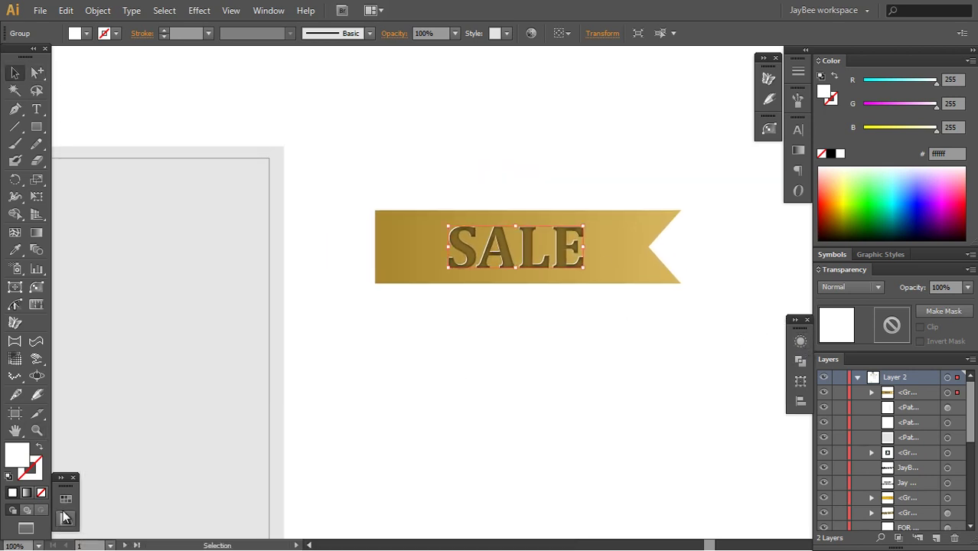
pyautogui.click(517, 214)
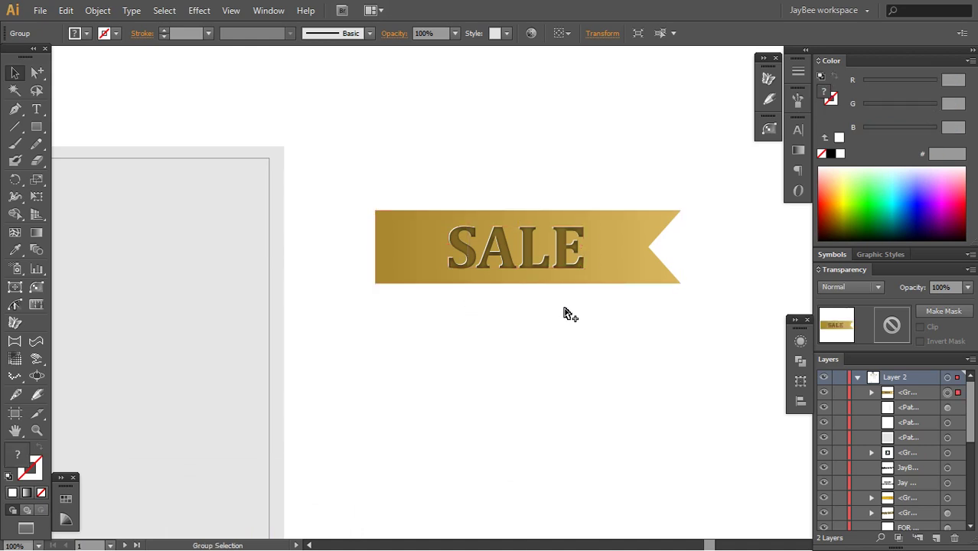
pyautogui.hotkey('ctrl', 'h')
pyautogui.click(574, 337)
pyautogui.moveTo(576, 343); pyautogui.dragTo(504, 297)
# Step: Duplicate the notched ribbon shape, without its lettering, straight below the SALE ribbon
pyautogui.press('a')
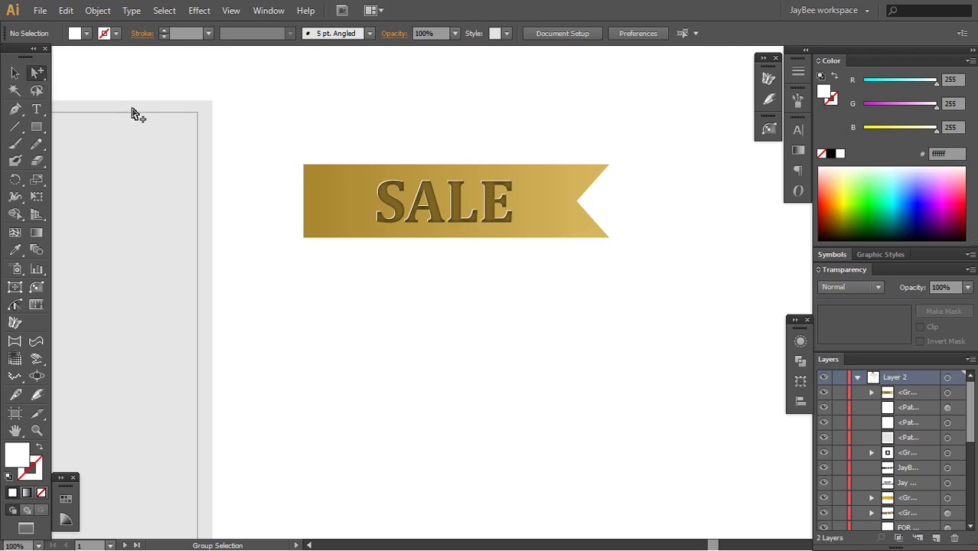
pyautogui.click(571, 223)
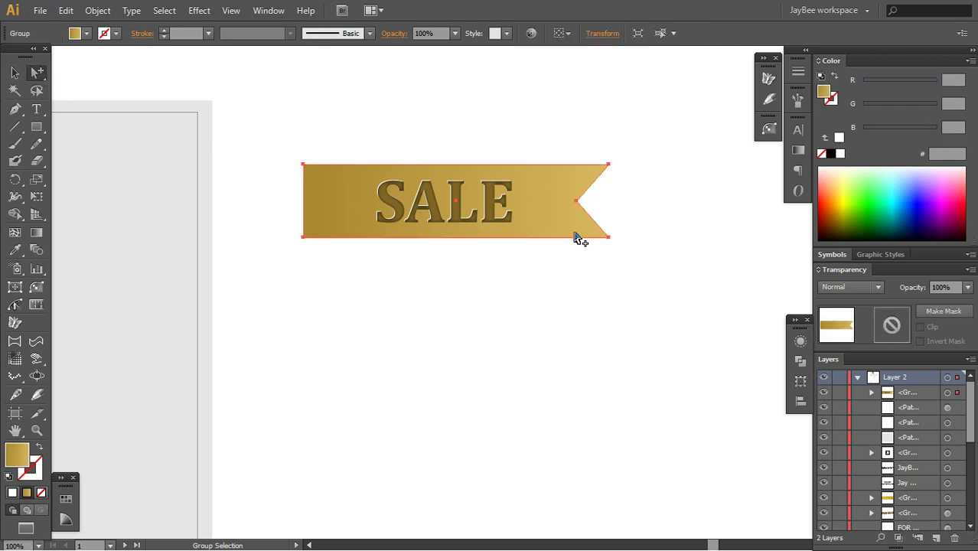
pyautogui.moveTo(577, 226); pyautogui.dragTo(578, 354)
pyautogui.click(573, 408)
pyautogui.click(564, 362)
pyautogui.hotkey('ctrl', 'h')
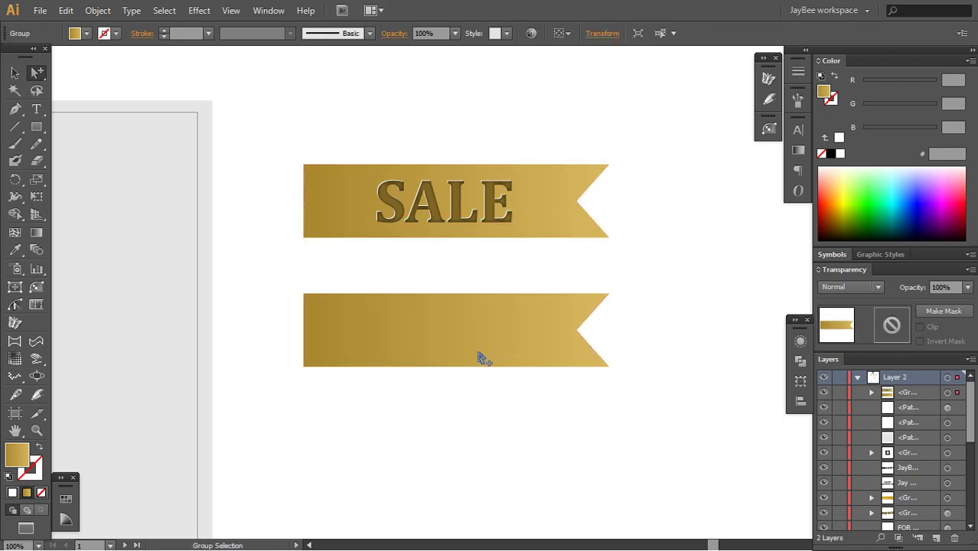
# Step: Apply a Gaussian Blur with a radius of 8.2 pixels to the duplicated ribbon shape
pyautogui.click(198, 12)
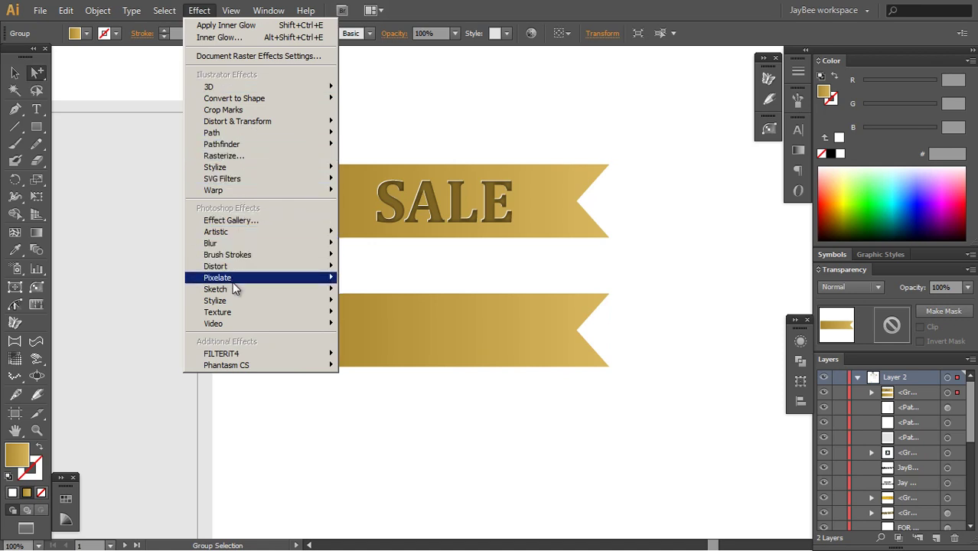
pyautogui.moveTo(232, 242)
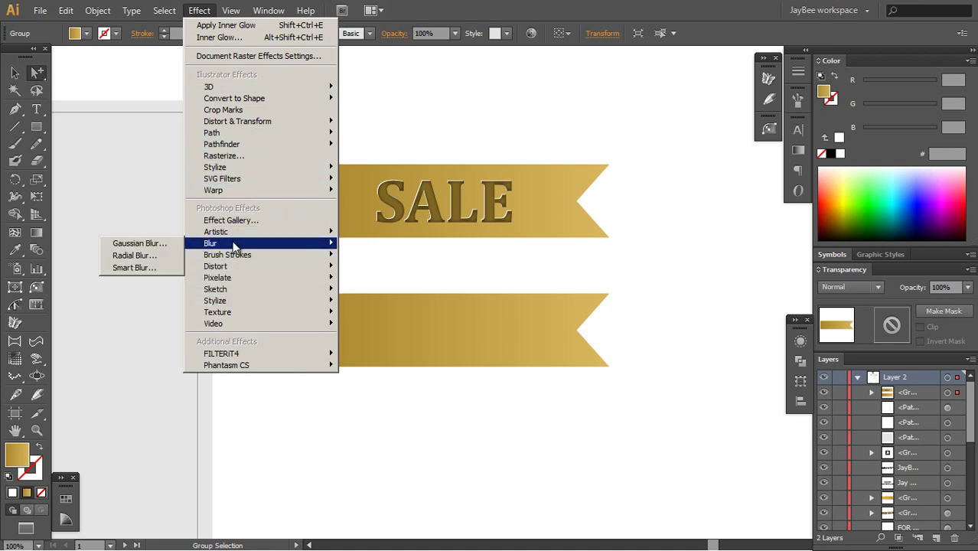
pyautogui.click(156, 243)
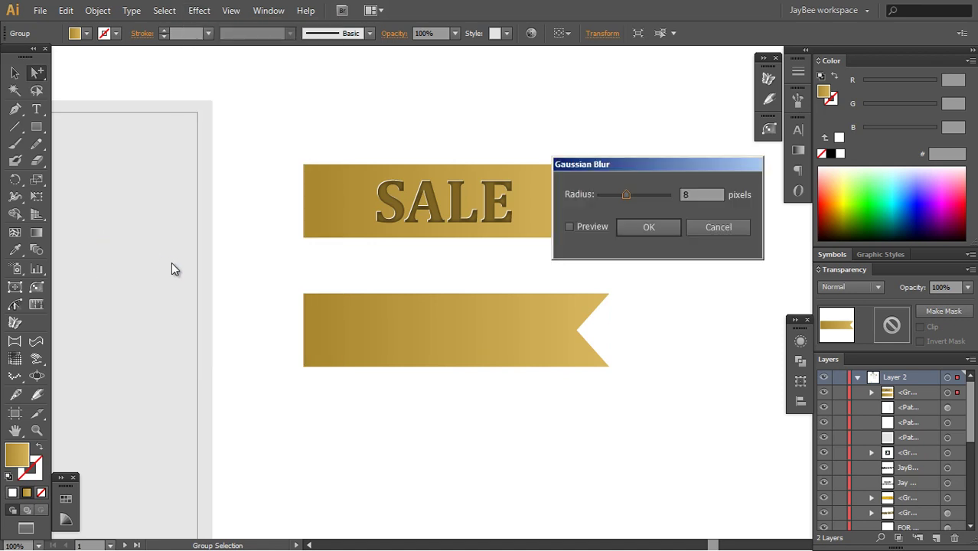
pyautogui.click(570, 227)
pyautogui.moveTo(619, 192); pyautogui.dragTo(627, 196)
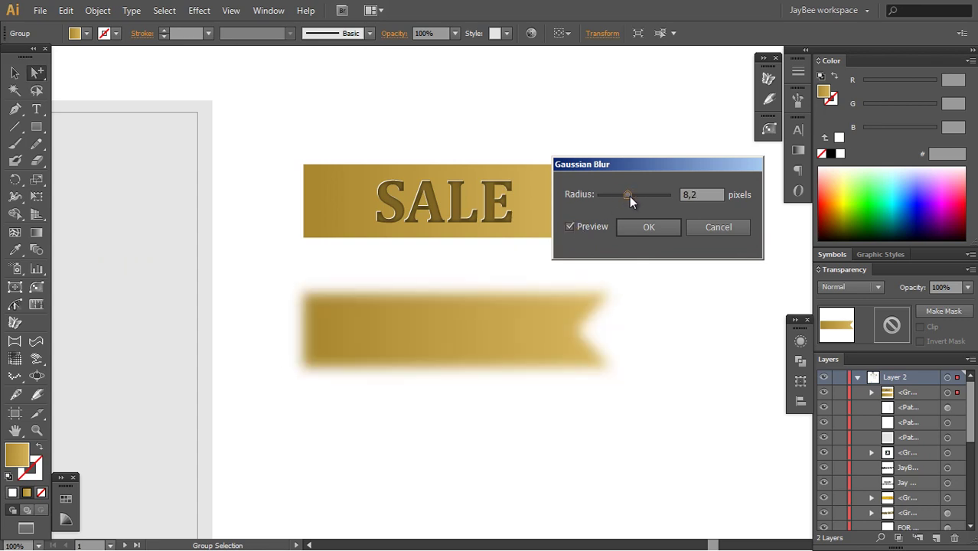
pyautogui.click(639, 229)
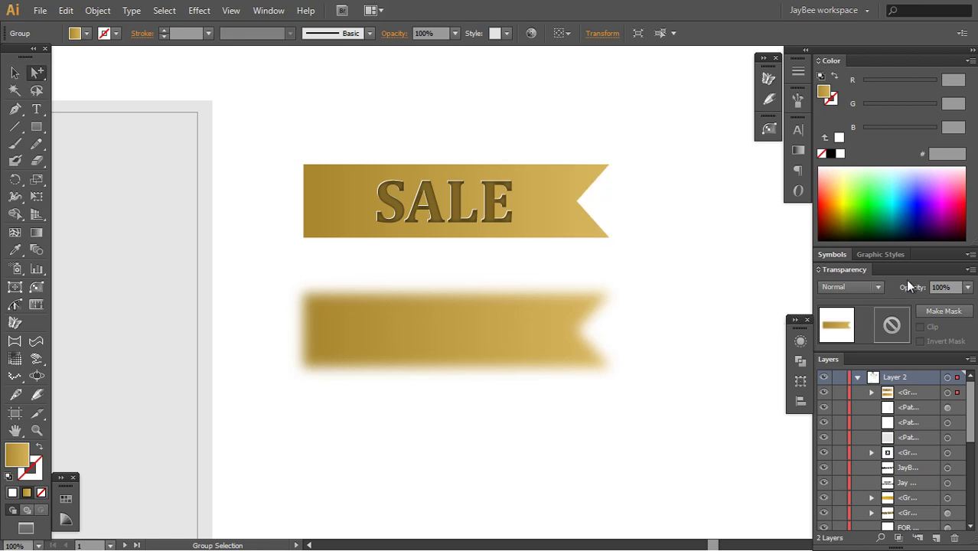
# Step: Fill the blurred ribbon with black and set its opacity to 20%
pyautogui.click(968, 288)
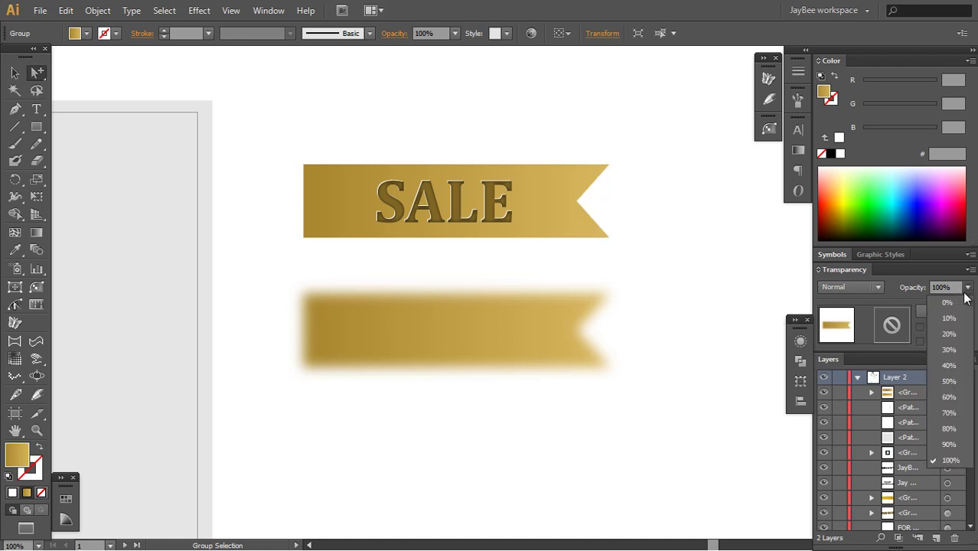
pyautogui.click(954, 351)
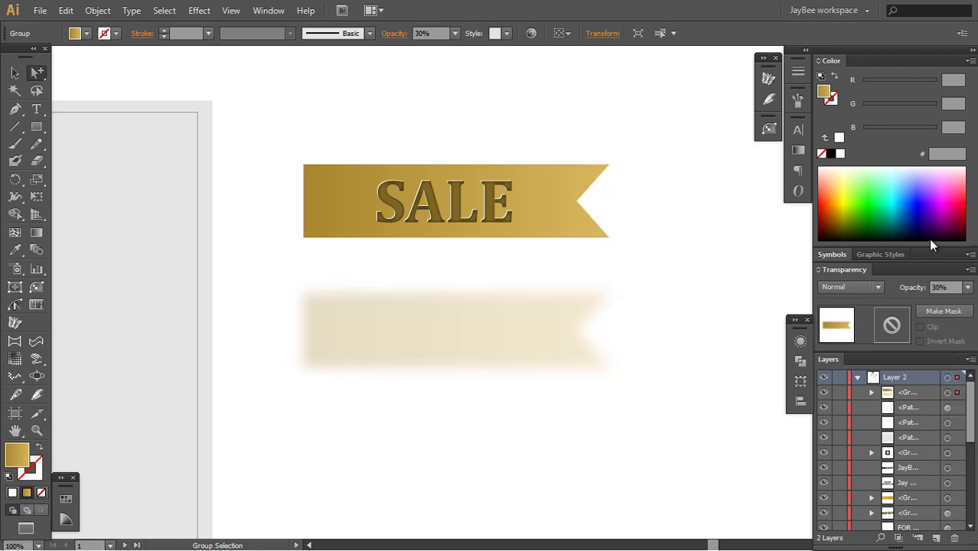
pyautogui.click(831, 155)
pyautogui.click(966, 288)
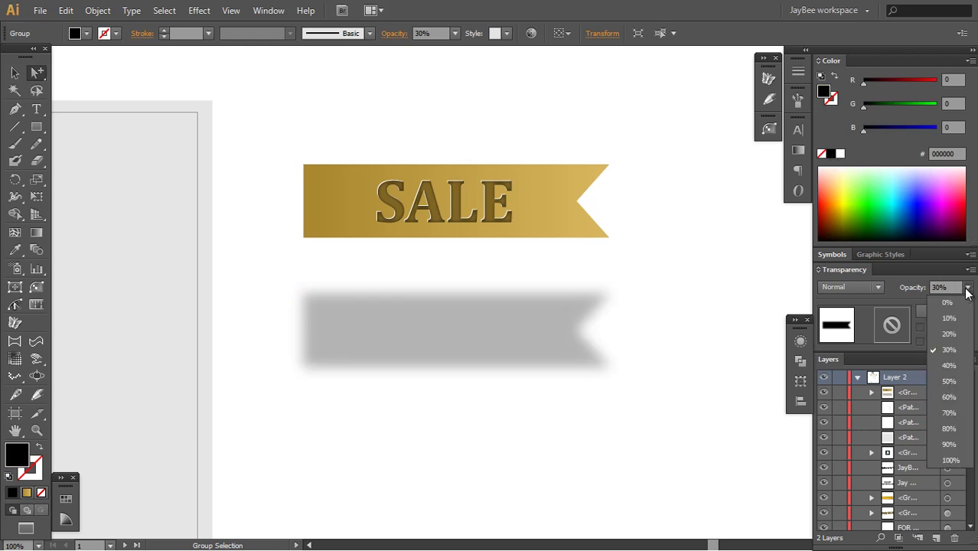
pyautogui.click(949, 334)
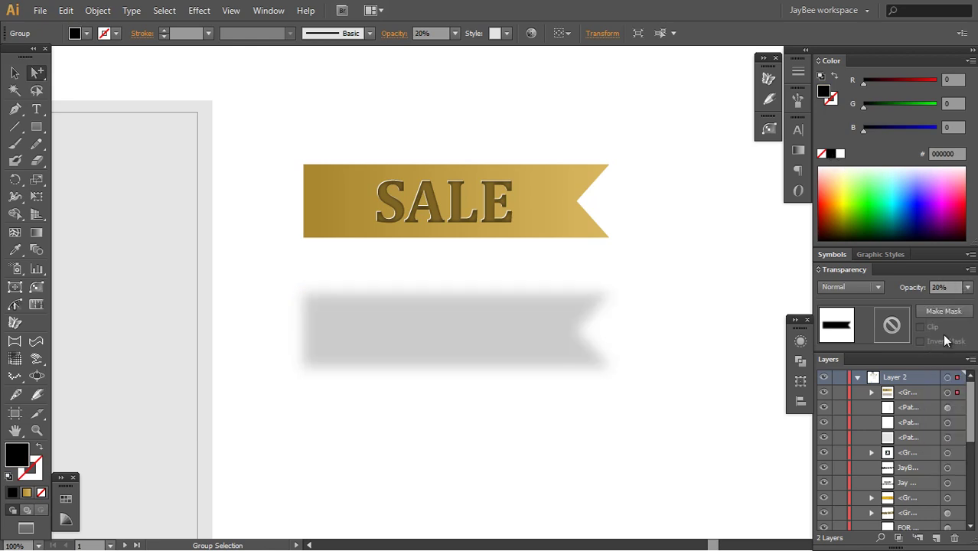
# Step: Cut the blurred shadow out of the ribbon group and paste it in front, in place, as a separate object
pyautogui.press('v')
pyautogui.click(552, 406)
pyautogui.moveTo(512, 220); pyautogui.dragTo(528, 271)
pyautogui.click(529, 271)
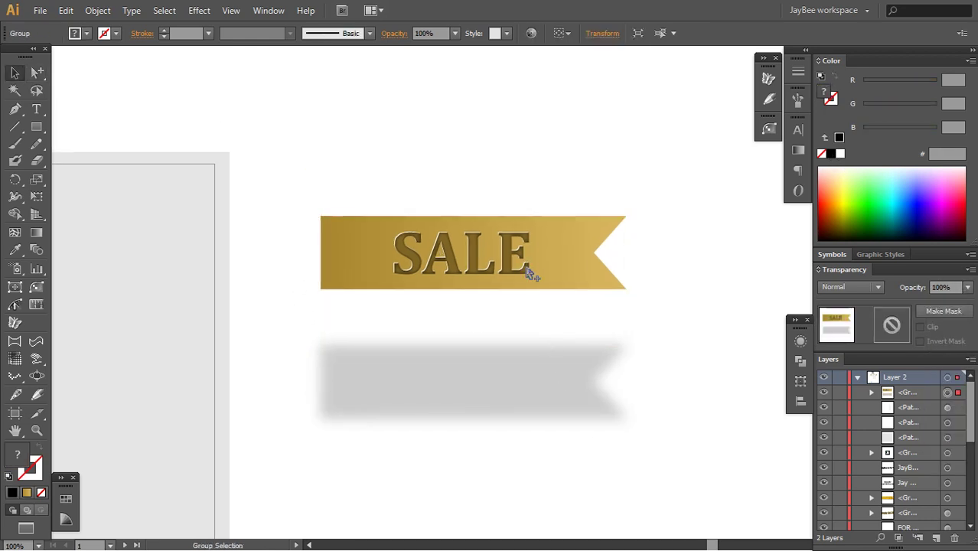
pyautogui.hotkey('ctrl', 'h')
pyautogui.keyDown('ctrl'); pyautogui.click(565, 406); pyautogui.keyUp('ctrl')
pyautogui.hotkey('ctrl', 'x')
pyautogui.hotkey('ctrl', 'f')
# Step: Start an Arc warp effect on the SALE ribbon group, with its selection edges hidden, and turn on the preview
pyautogui.click(550, 284)
pyautogui.click(545, 291)
pyautogui.hotkey('ctrl', 'h')
pyautogui.click(397, 170)
pyautogui.click(416, 252)
pyautogui.hotkey('ctrl', 'h')
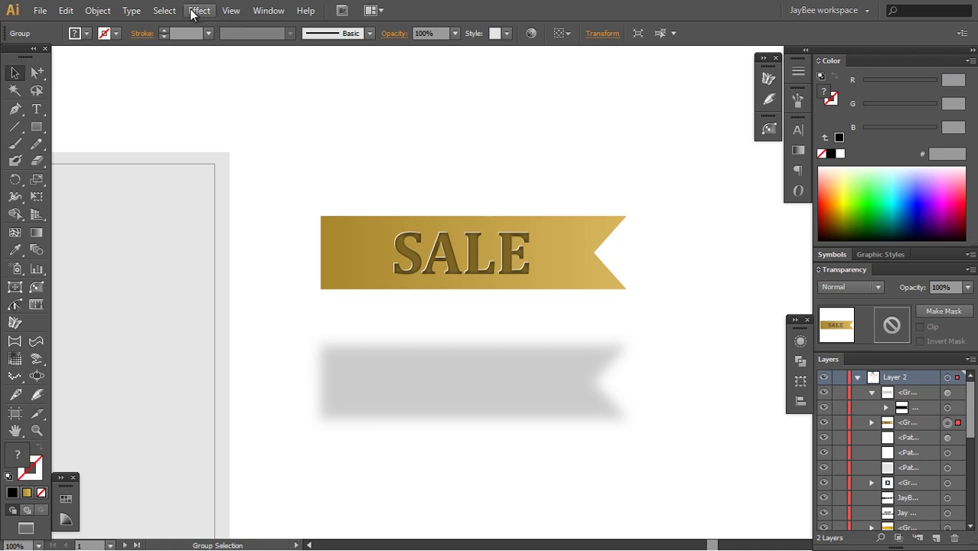
pyautogui.click(198, 10)
pyautogui.moveTo(222, 194)
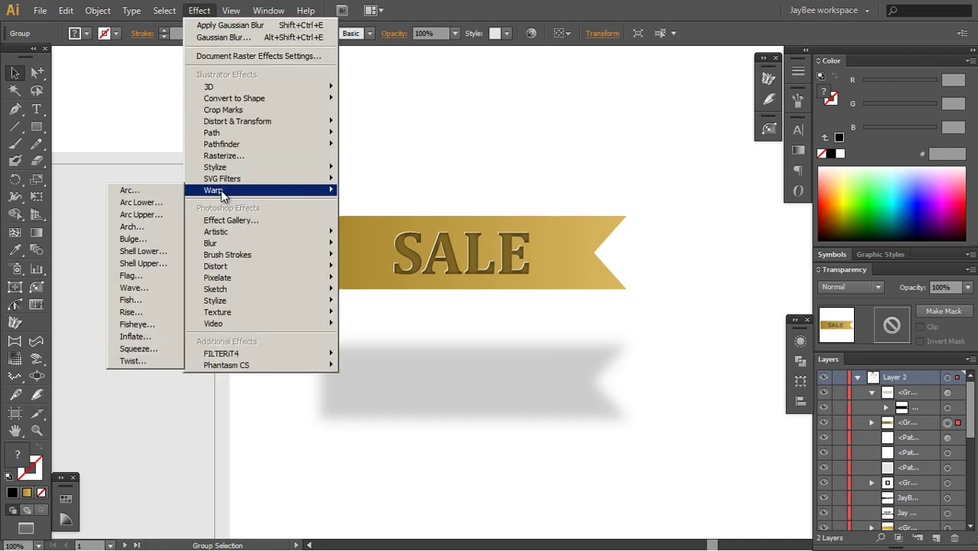
pyautogui.click(157, 191)
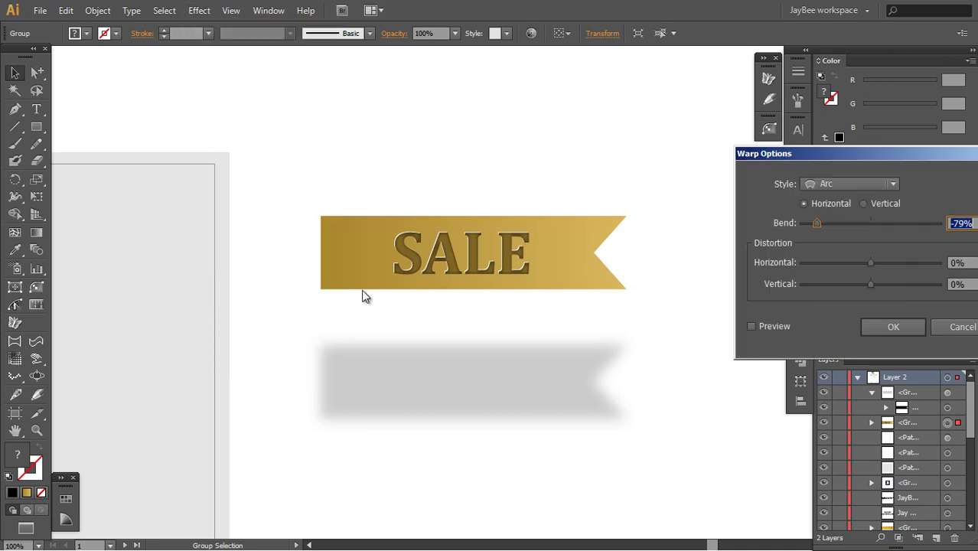
pyautogui.moveTo(781, 161); pyautogui.dragTo(710, 109)
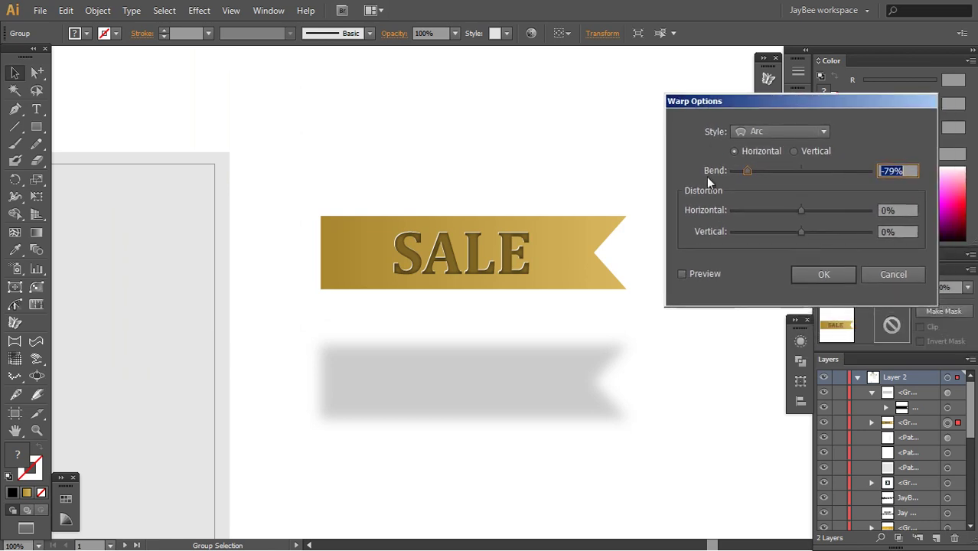
pyautogui.click(682, 274)
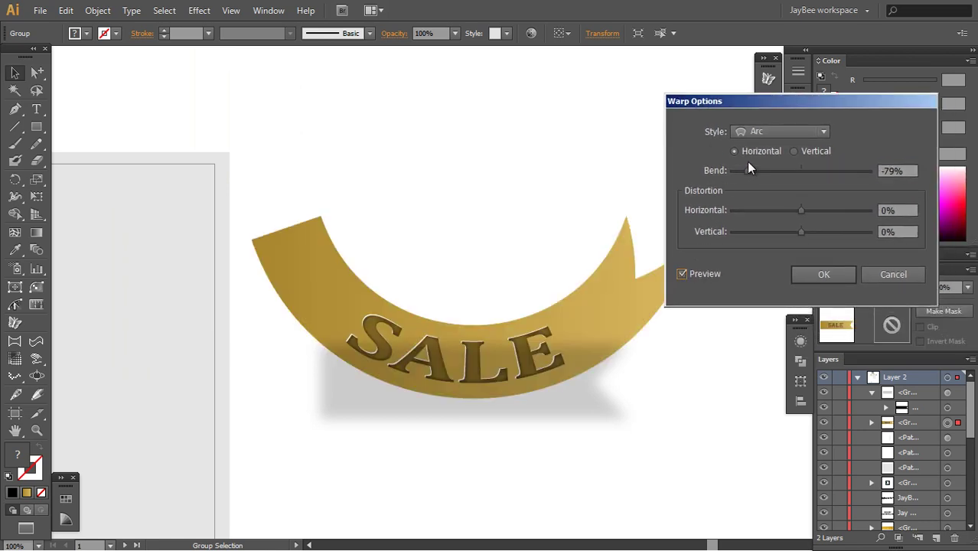
# Step: Try the Arc Lower and Arch warp styles on the SALE ribbon, setting the Arch bend to -18%
pyautogui.click(819, 133)
pyautogui.click(778, 162)
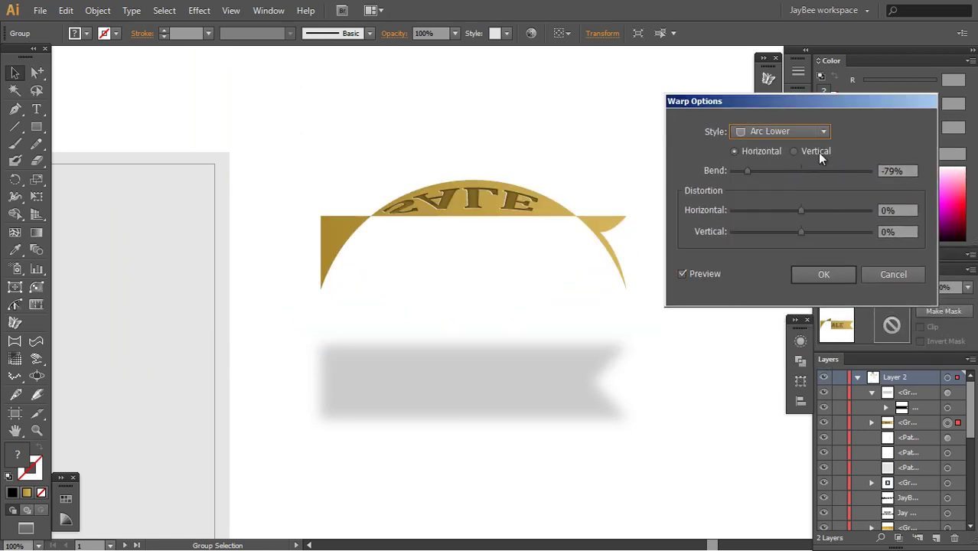
pyautogui.click(822, 134)
pyautogui.click(778, 198)
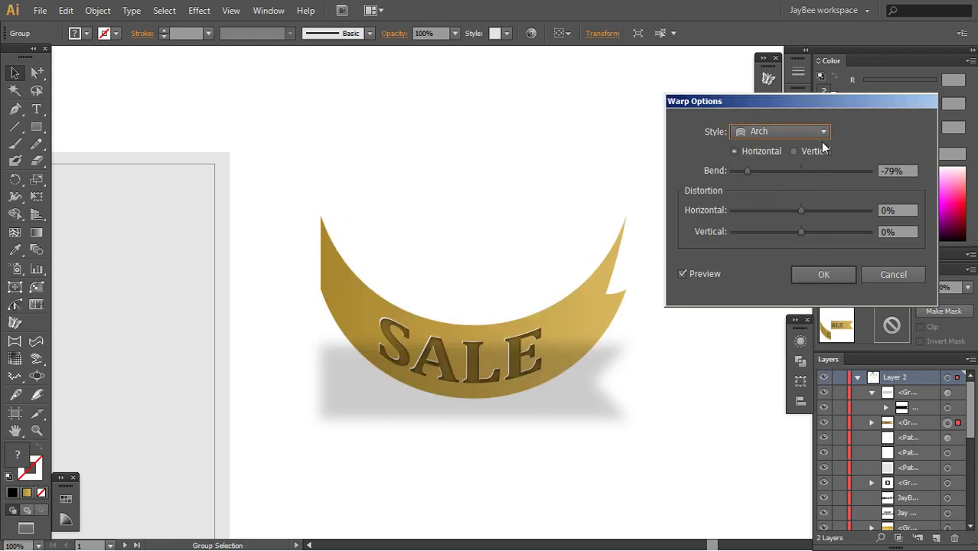
pyautogui.moveTo(750, 170); pyautogui.dragTo(789, 172)
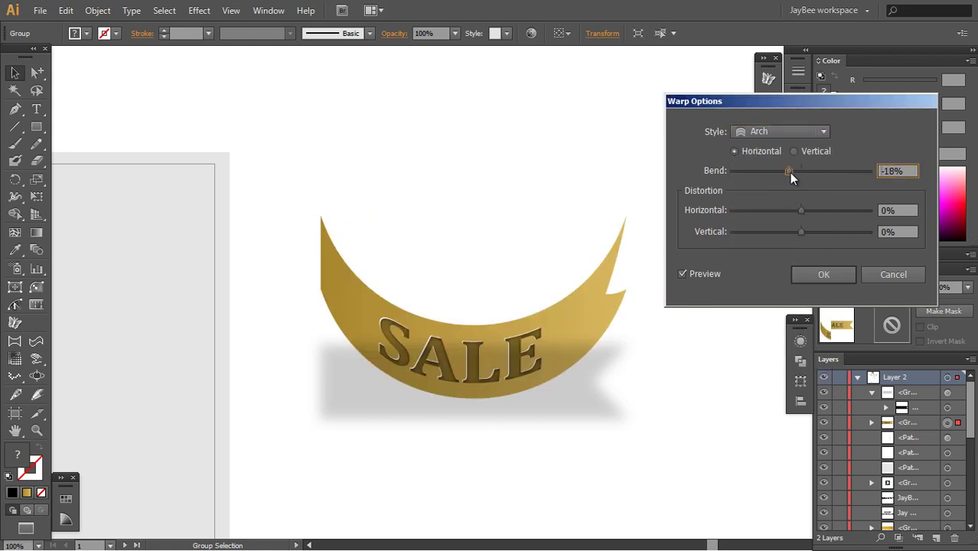
# Step: Apply the Rise warp style to the SALE ribbon with a 10% horizontal bend
pyautogui.click(824, 134)
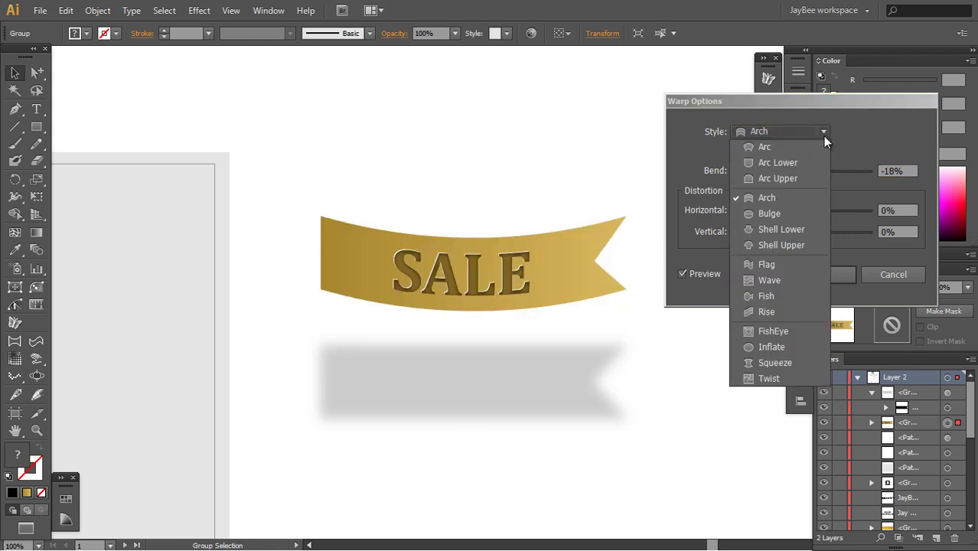
pyautogui.click(767, 313)
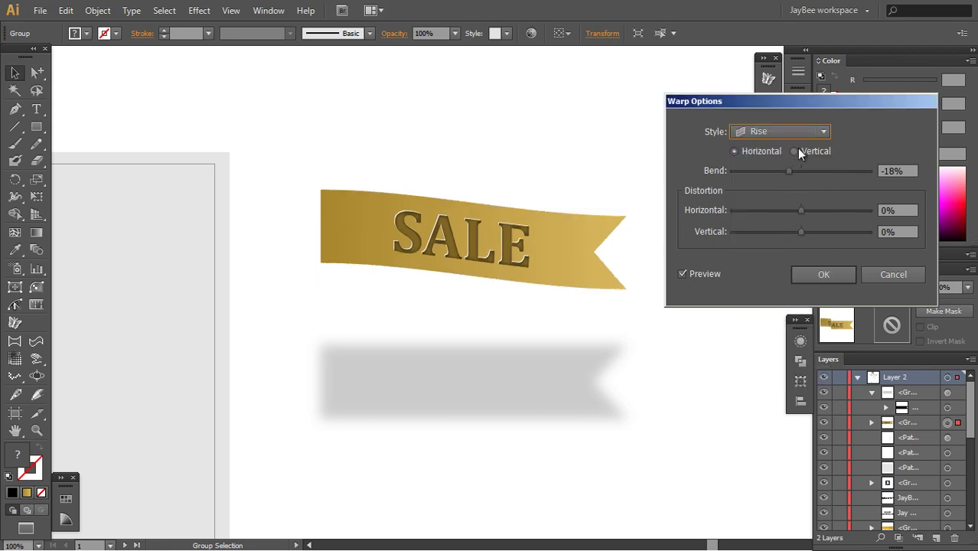
pyautogui.moveTo(790, 173); pyautogui.dragTo(808, 170)
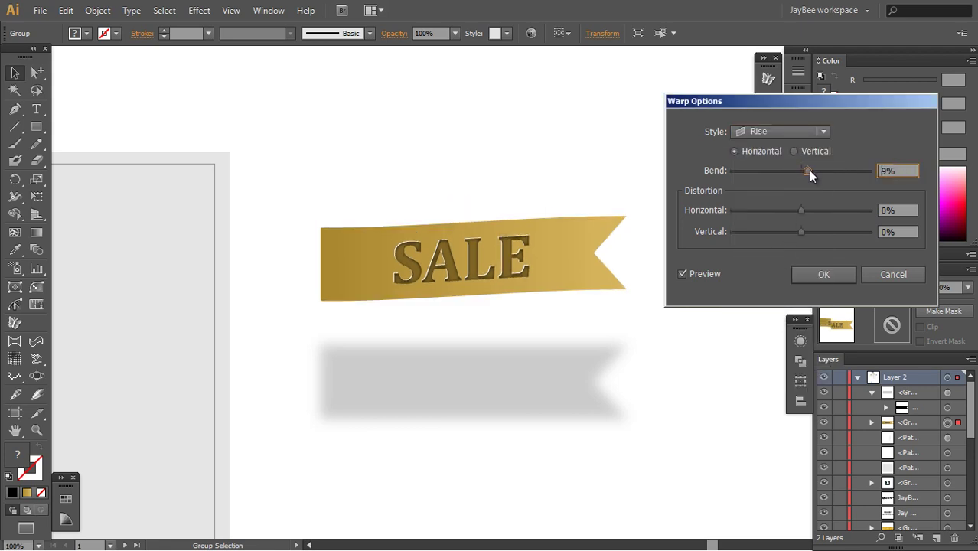
pyautogui.click(824, 279)
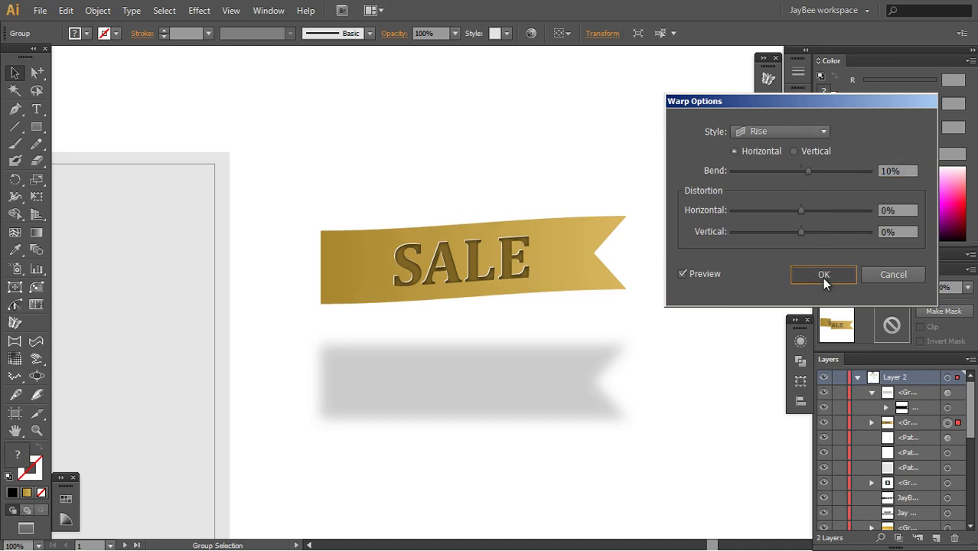
# Step: Move the blurred shadow straight up onto the warped SALE ribbon
pyautogui.click(673, 376)
pyautogui.moveTo(606, 379); pyautogui.dragTo(650, 301)
pyautogui.click(597, 218)
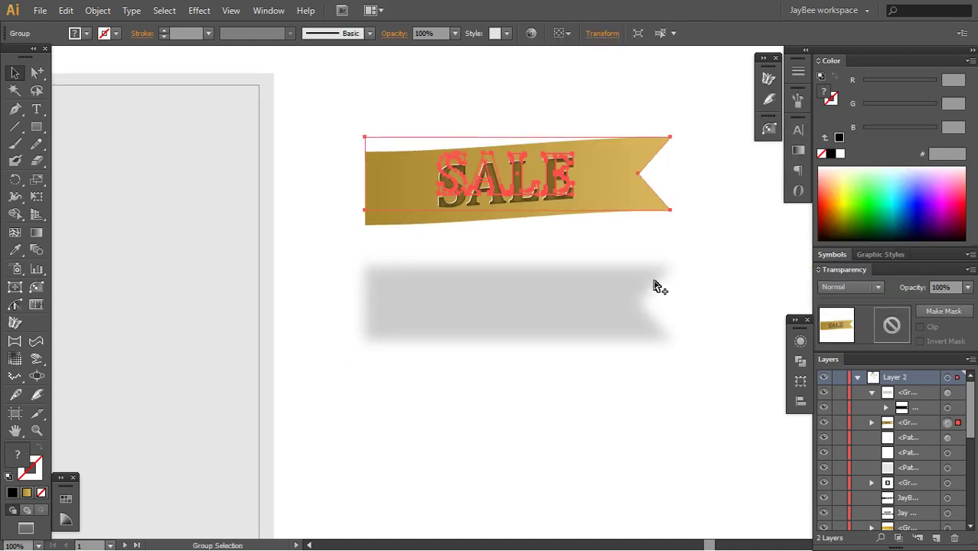
pyautogui.moveTo(633, 193); pyautogui.dragTo(638, 312)
pyautogui.click(646, 355)
pyautogui.click(646, 334)
pyautogui.click(639, 381)
pyautogui.press('z')
pyautogui.click(478, 297)
pyautogui.moveTo(587, 327); pyautogui.dragTo(482, 260)
pyautogui.press('v')
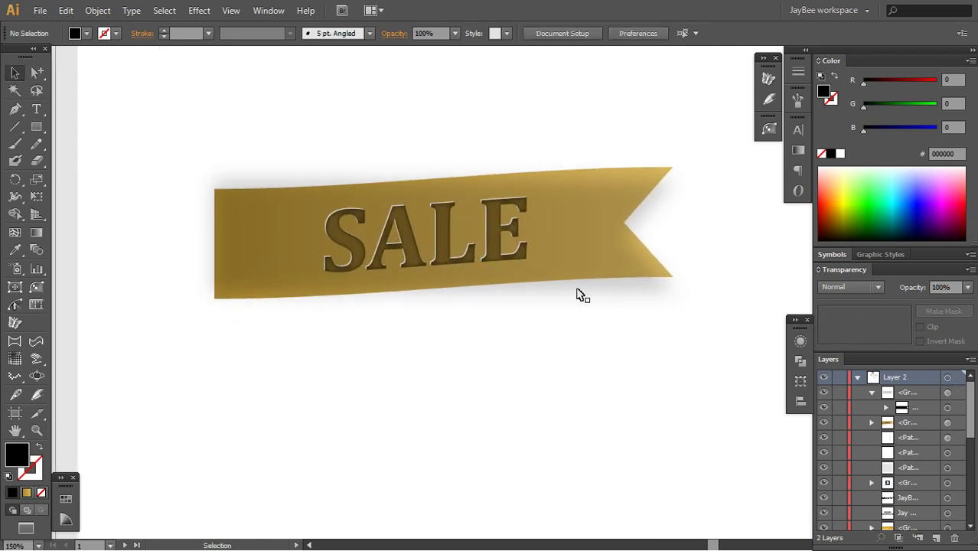
# Step: Shift the blurred shadow slightly down so more of it extends below the ribbon
pyautogui.click(619, 291)
pyautogui.click(625, 287)
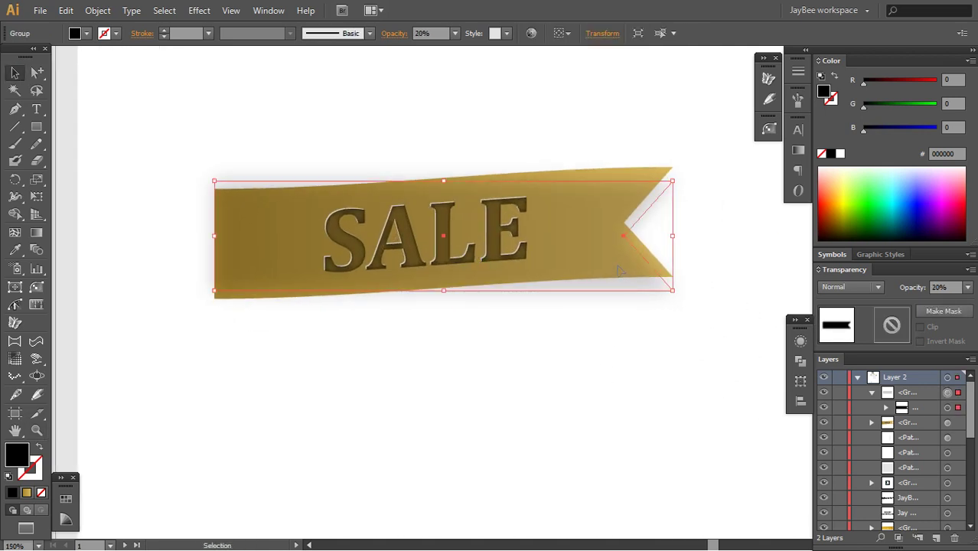
pyautogui.moveTo(638, 290); pyautogui.dragTo(639, 299)
pyautogui.click(628, 336)
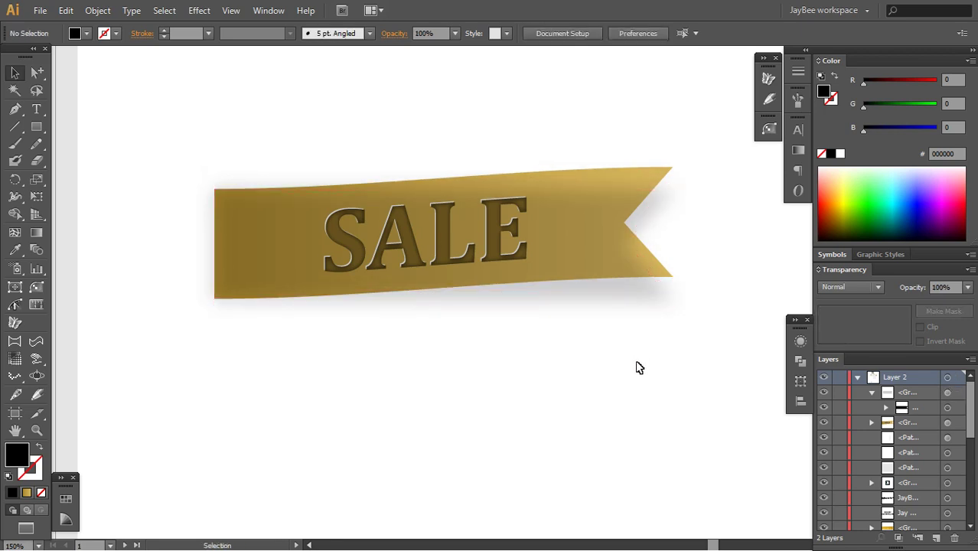
# Step: Send the blurred shadow behind the SALE ribbon
pyautogui.click(634, 296)
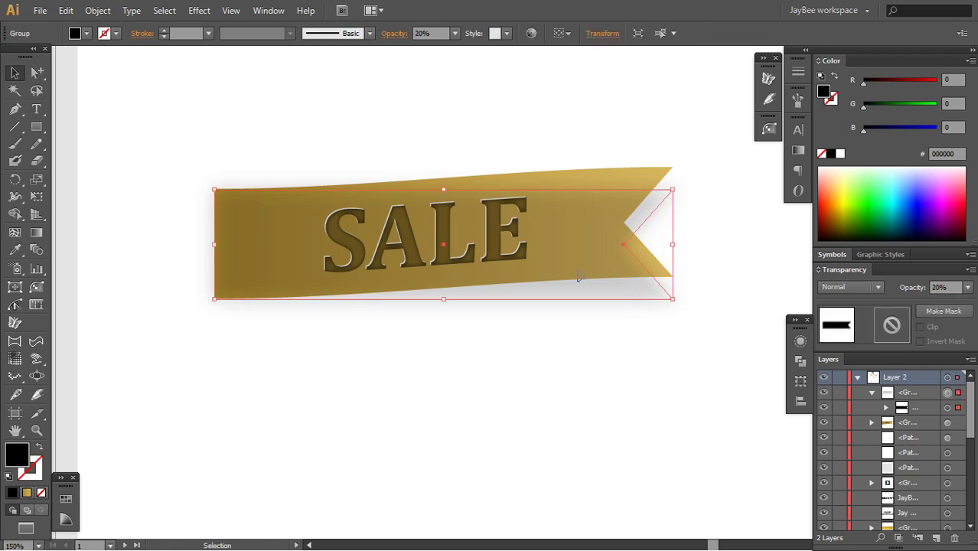
pyautogui.click(634, 327)
pyautogui.click(639, 305)
pyautogui.press('alt')
pyautogui.press('Delete')
pyautogui.press('alt')
pyautogui.hotkey('ctrl', 'z')
pyautogui.click(617, 348)
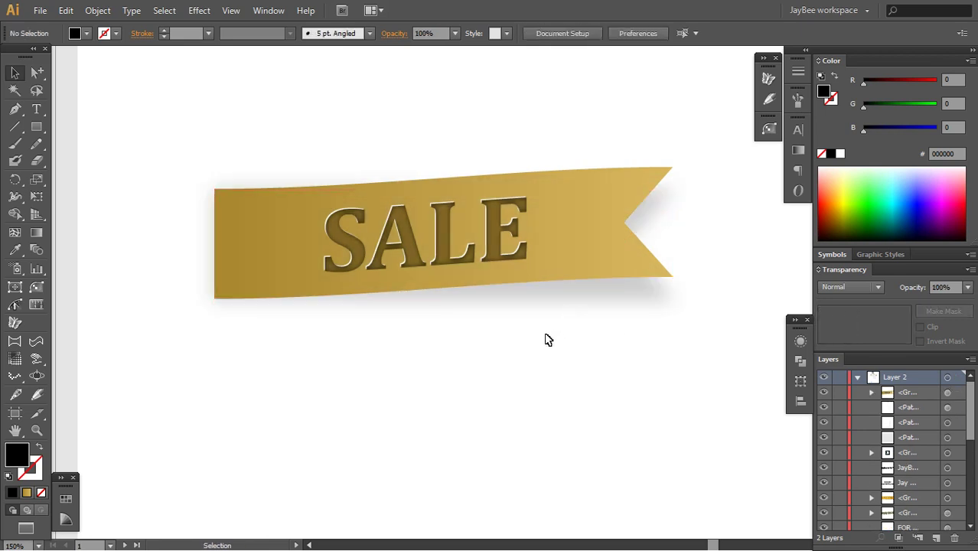
# Step: Group the SALE ribbon together with its blurred shadow
pyautogui.press('z')
pyautogui.keyDown('alt'); pyautogui.click(557, 313); pyautogui.keyUp('alt')
pyautogui.keyDown('alt'); pyautogui.click(557, 314); pyautogui.keyUp('alt')
pyautogui.moveTo(478, 345); pyautogui.dragTo(649, 187)
pyautogui.moveTo(584, 168); pyautogui.dragTo(604, 346)
pyautogui.click(516, 303)
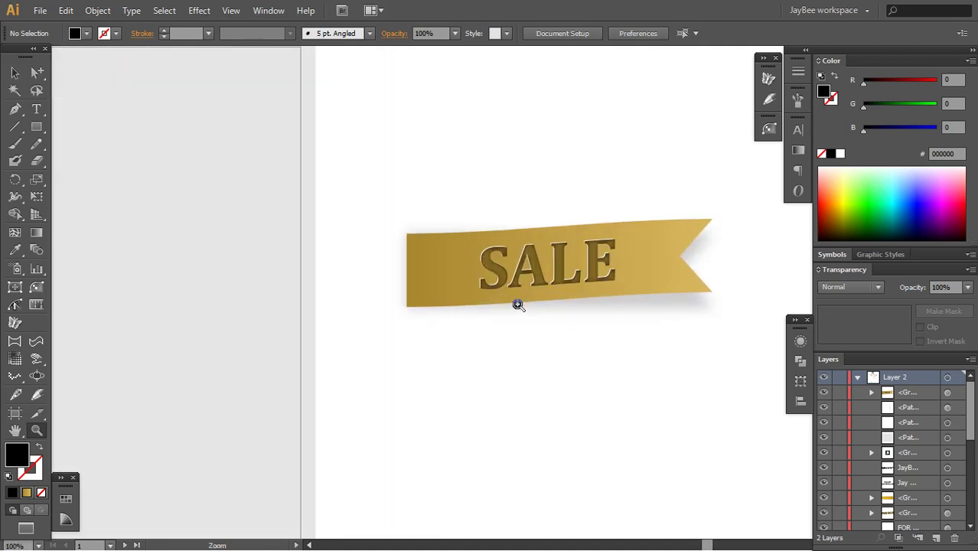
pyautogui.click(525, 309)
pyautogui.keyDown('alt'); pyautogui.click(530, 295); pyautogui.keyUp('alt')
pyautogui.keyDown('alt'); pyautogui.click(548, 295); pyautogui.keyUp('alt')
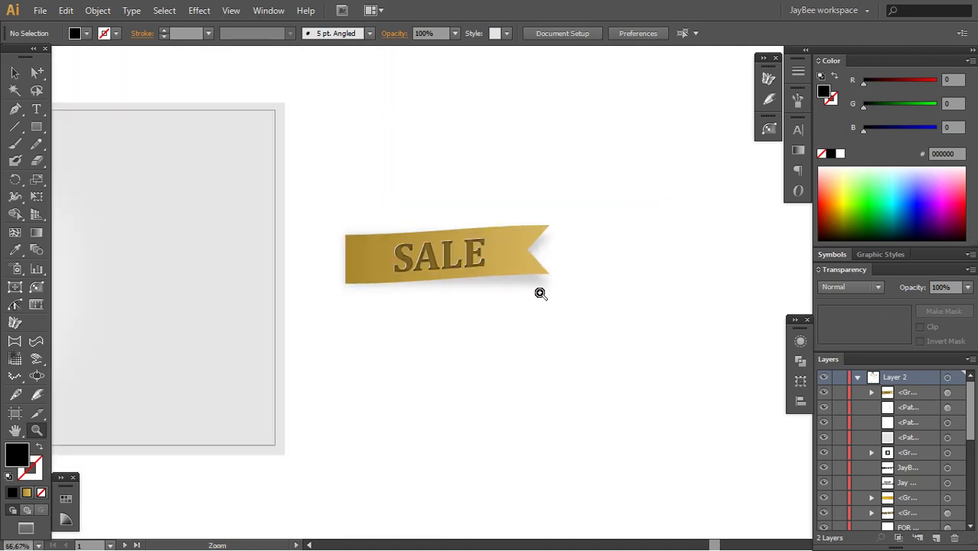
pyautogui.moveTo(538, 290); pyautogui.dragTo(558, 333)
pyautogui.press('v')
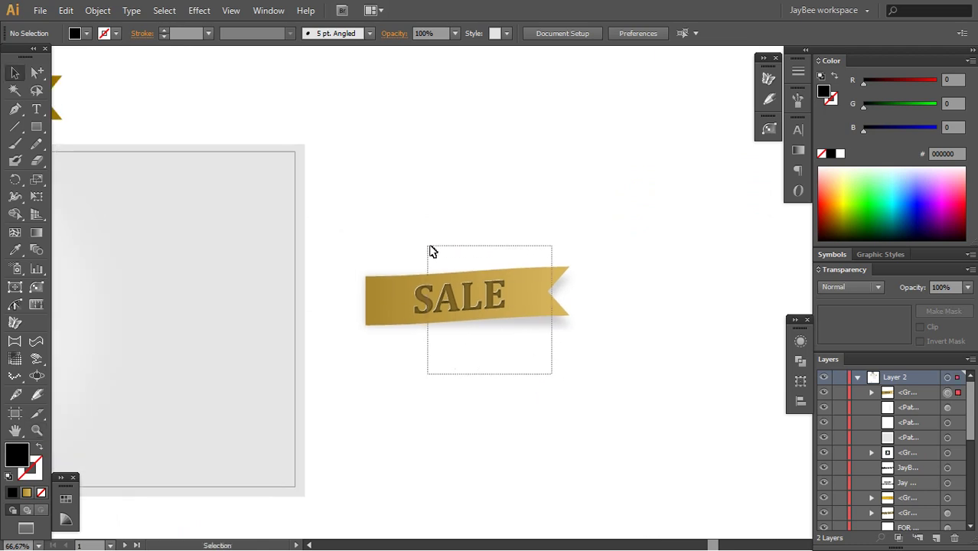
pyautogui.moveTo(555, 379); pyautogui.dragTo(432, 253)
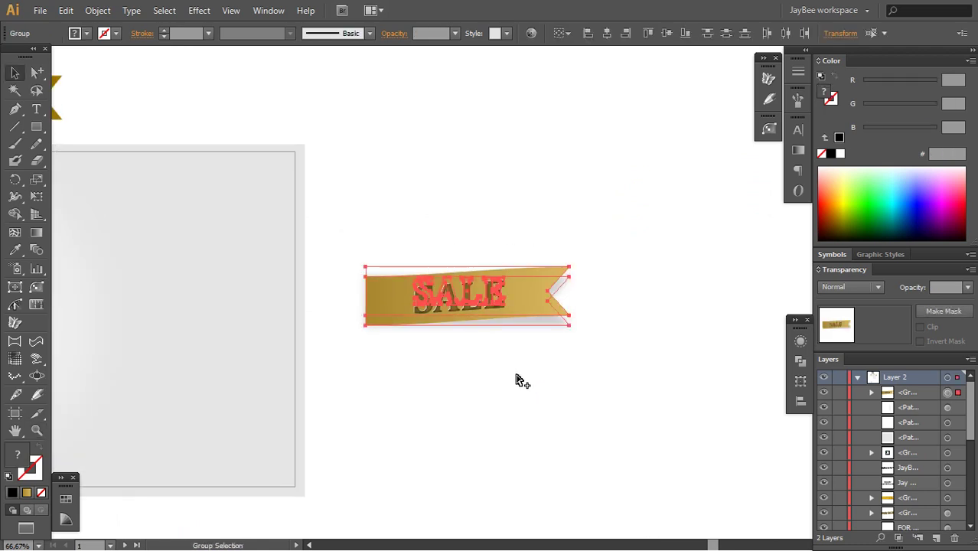
pyautogui.hotkey('ctrl', 'g')
# Step: Move the grouped SALE ribbon onto the white panel, with its left end at the panel's left edge
pyautogui.moveTo(458, 374); pyautogui.dragTo(360, 312)
pyautogui.click(597, 346)
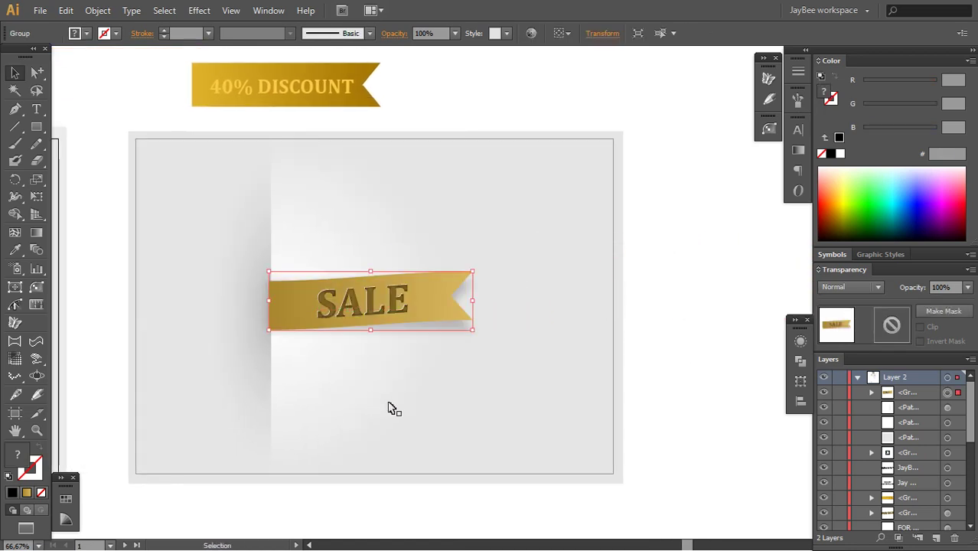
pyautogui.moveTo(392, 410); pyautogui.dragTo(425, 318)
pyautogui.moveTo(460, 226); pyautogui.dragTo(456, 223)
pyautogui.click(404, 427)
# Step: Shift the SALE ribbon slightly left so its end overhangs the white panel's left edge further
pyautogui.press('z')
pyautogui.click(419, 246)
pyautogui.click(448, 295)
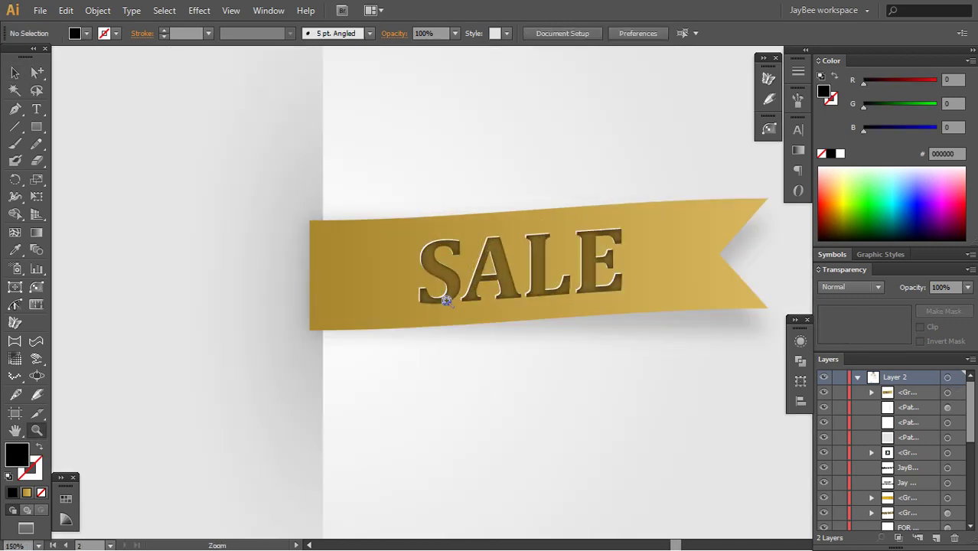
pyautogui.click(444, 284)
pyautogui.press('v')
pyautogui.moveTo(461, 273); pyautogui.dragTo(454, 275)
pyautogui.moveTo(352, 450); pyautogui.dragTo(399, 214)
pyautogui.moveTo(384, 377); pyautogui.dragTo(408, 475)
pyautogui.click(385, 459)
pyautogui.moveTo(391, 300); pyautogui.dragTo(372, 421)
# Step: Draw a small closed triangle with the Pen tool from the ribbon's lower-left corner to the white panel's left edge
pyautogui.press('p')
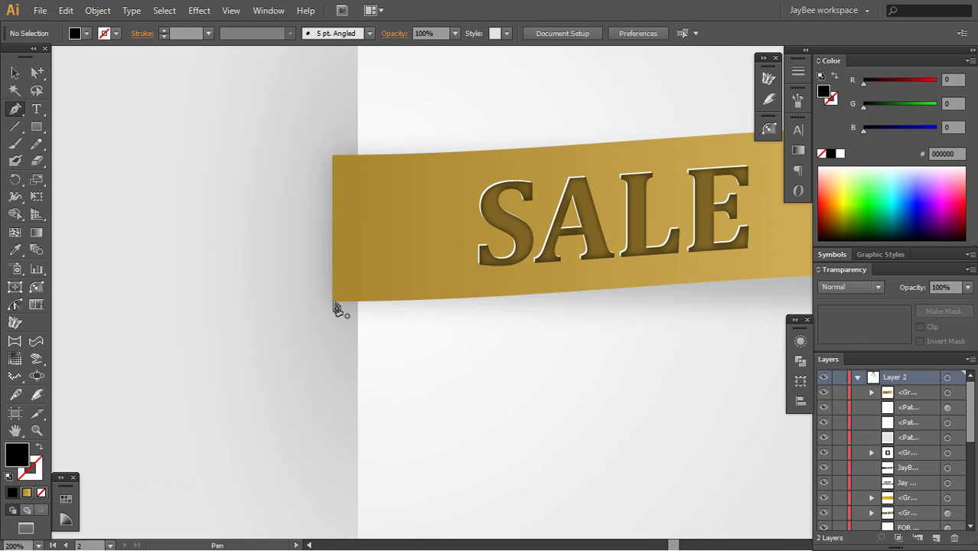
pyautogui.click(332, 303)
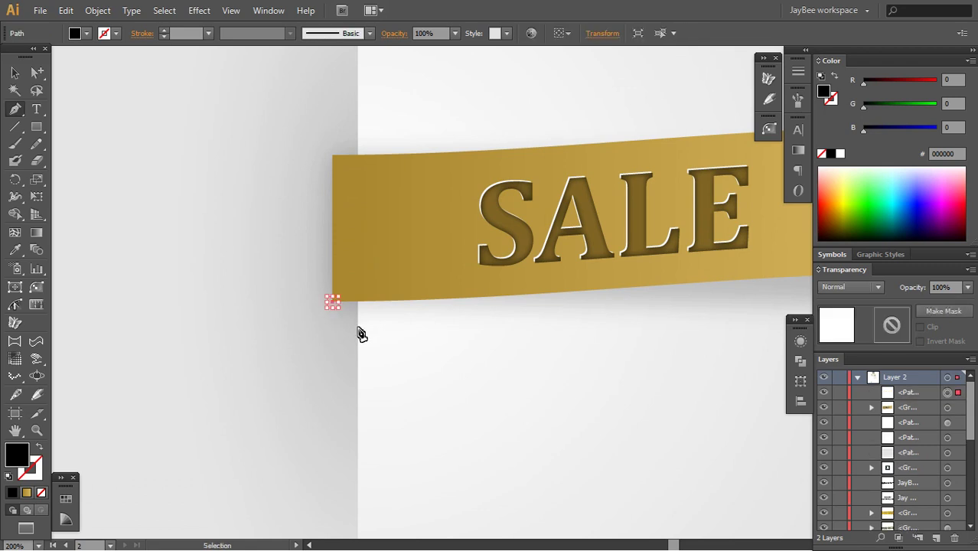
pyautogui.click(357, 327)
pyautogui.click(356, 294)
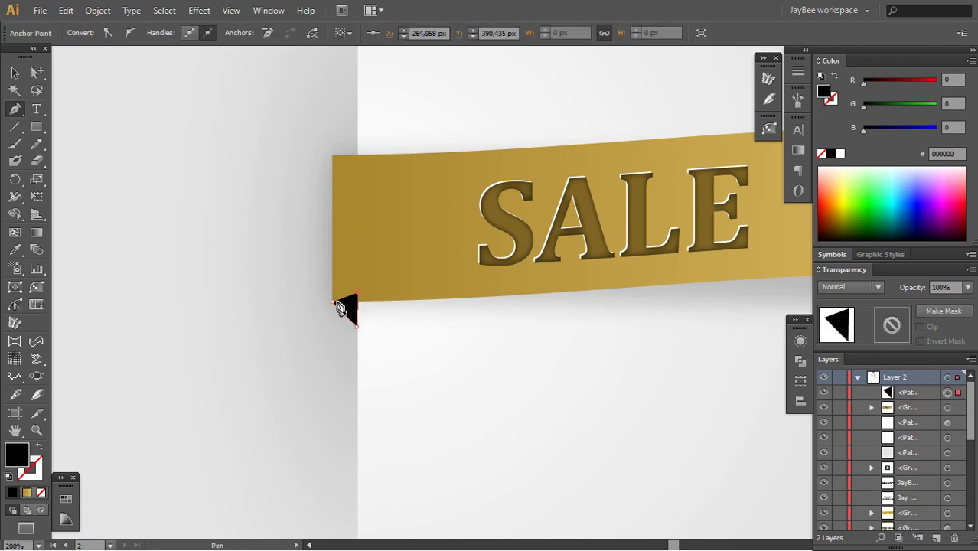
pyautogui.click(335, 306)
pyautogui.press('a')
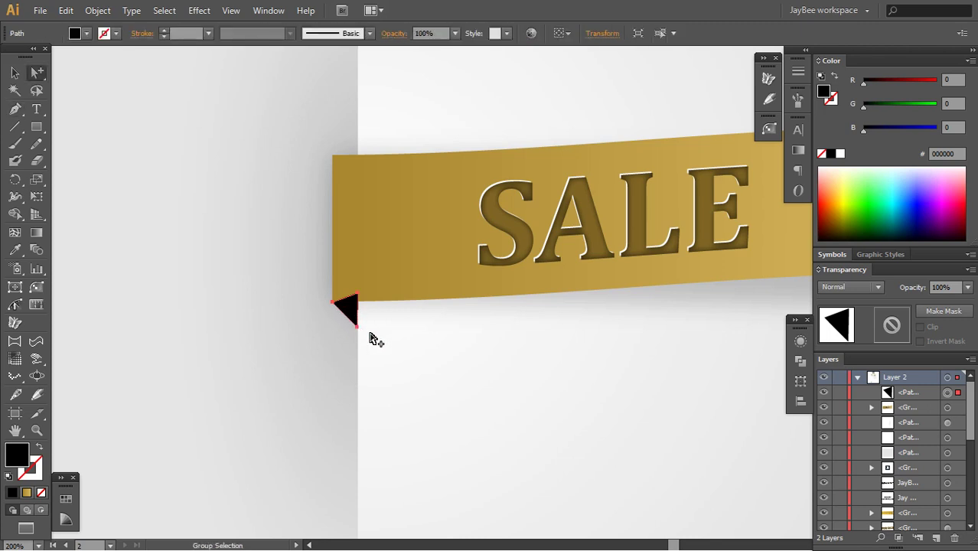
# Step: Sample the ribbon's gold gradient onto the triangle and change its fill to the gradient's solid starting gold, a8872e
pyautogui.press('i')
pyautogui.click(367, 277)
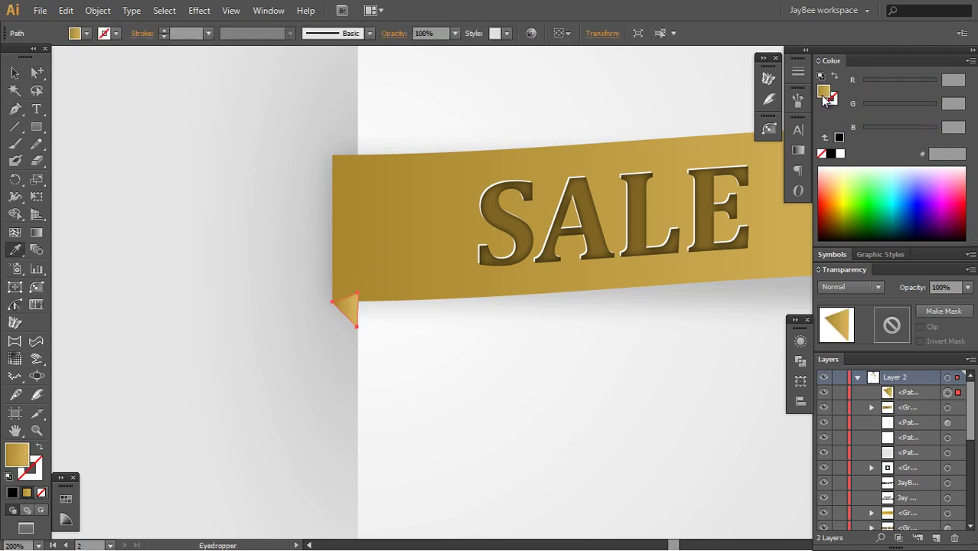
pyautogui.click(798, 151)
pyautogui.click(626, 244)
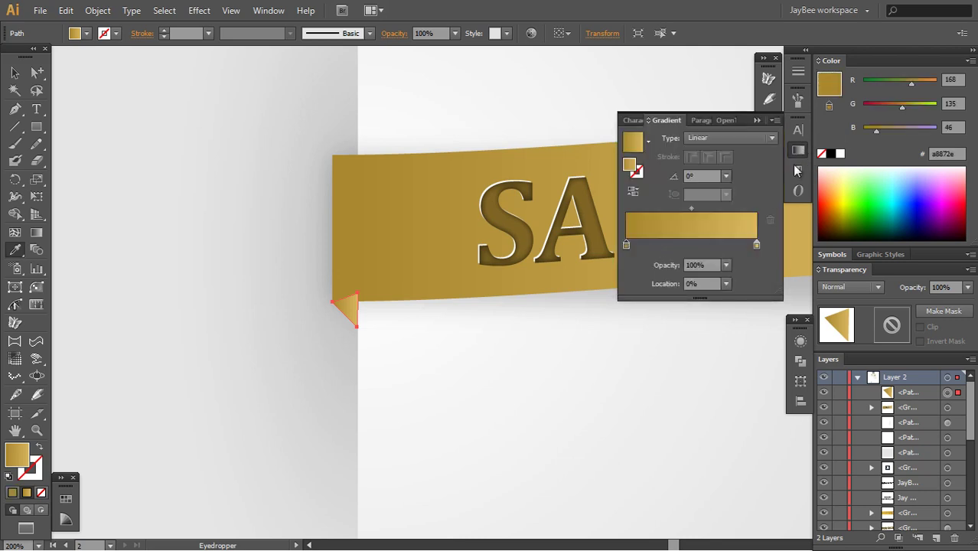
pyautogui.click(826, 91)
pyautogui.click(839, 136)
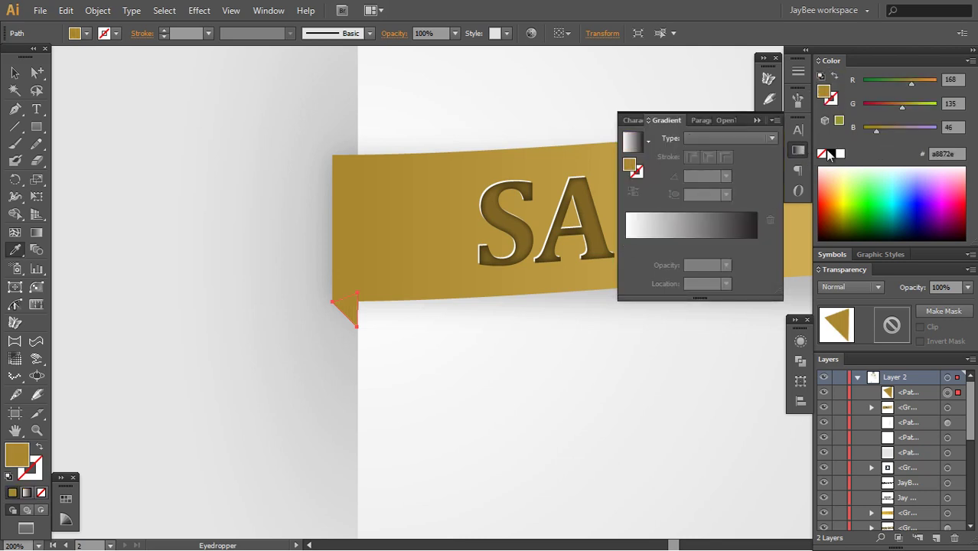
# Step: Fill the fold triangle with the dark brown shade 544417 from the Color Guide
pyautogui.click(68, 520)
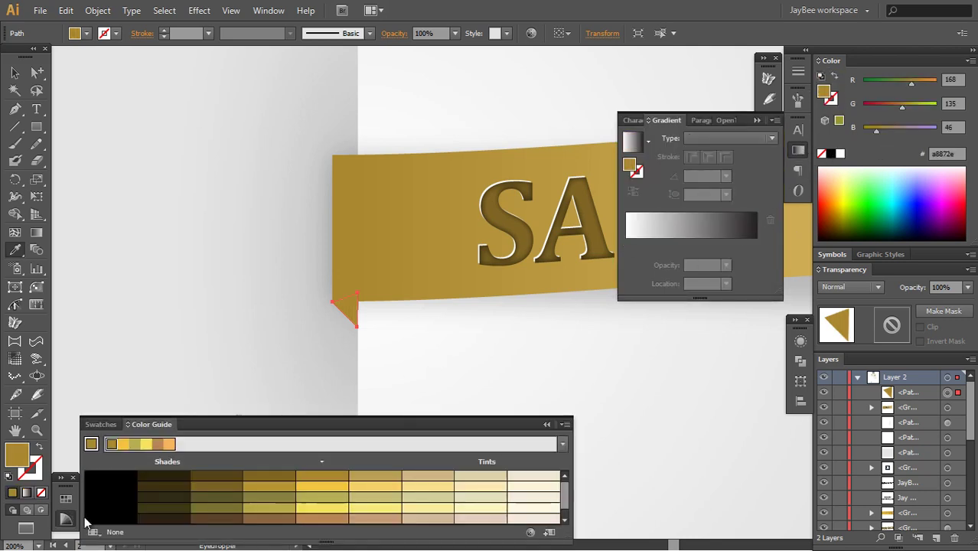
pyautogui.click(217, 477)
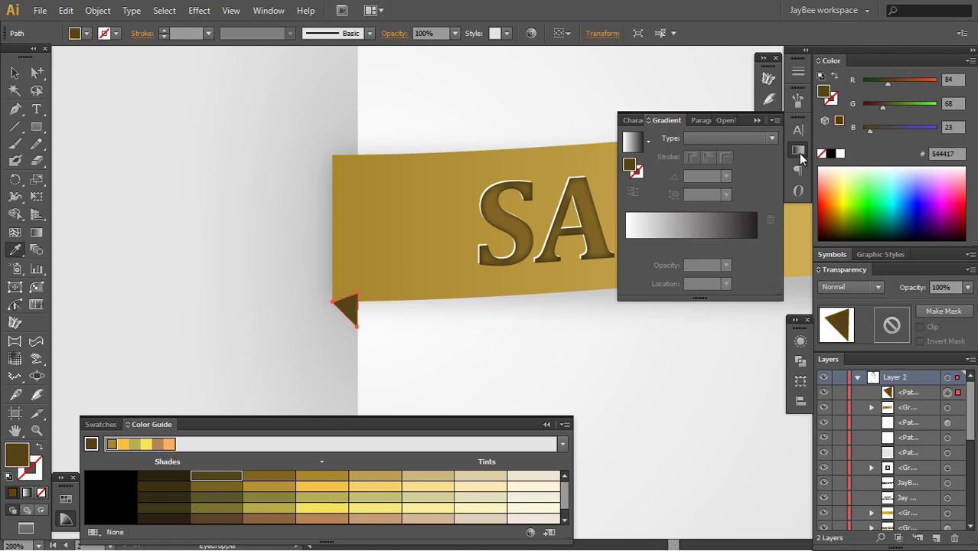
pyautogui.click(800, 153)
pyautogui.click(66, 521)
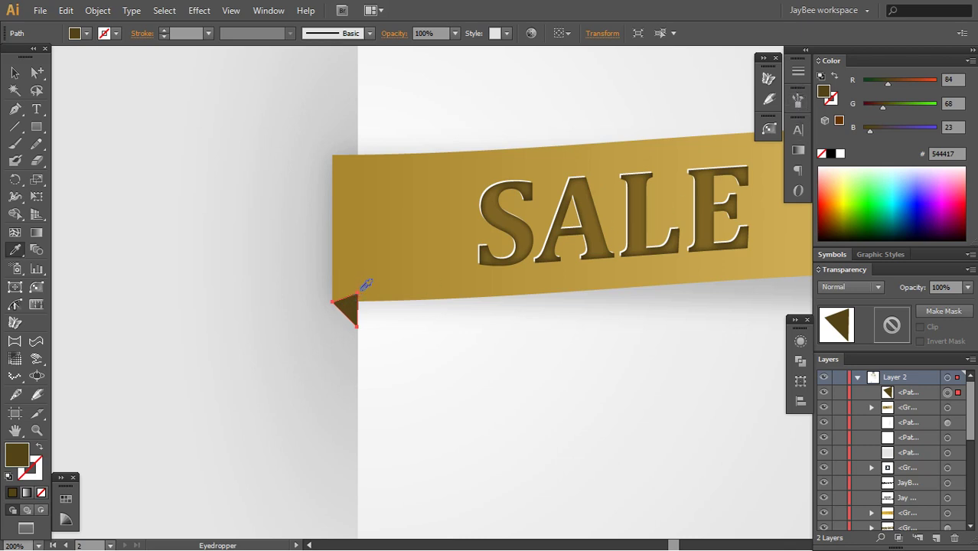
pyautogui.press('a')
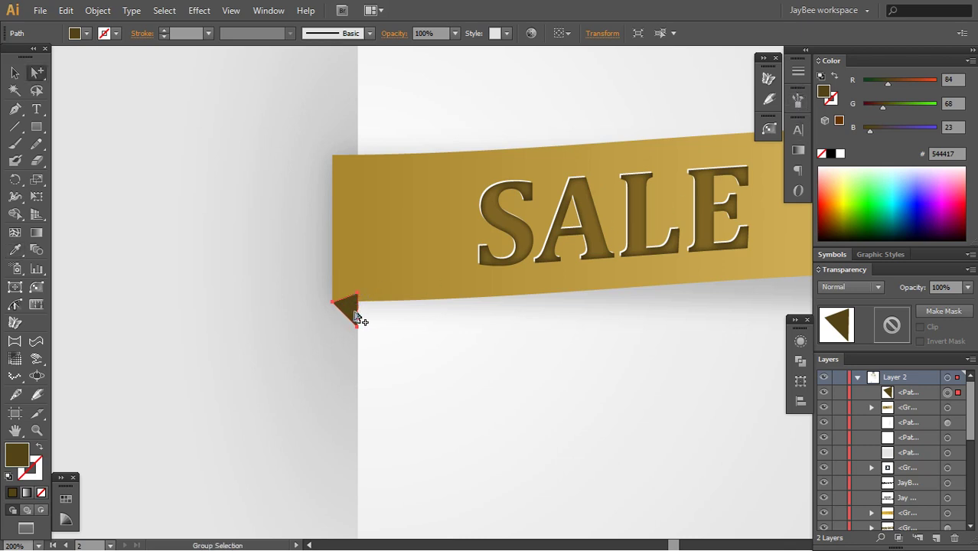
# Step: Cut the dark brown fold triangle and paste it in back of the gold SALE ribbon at the panel's left edge
pyautogui.click(352, 313)
pyautogui.press('Delete')
pyautogui.click(362, 318)
pyautogui.click(351, 308)
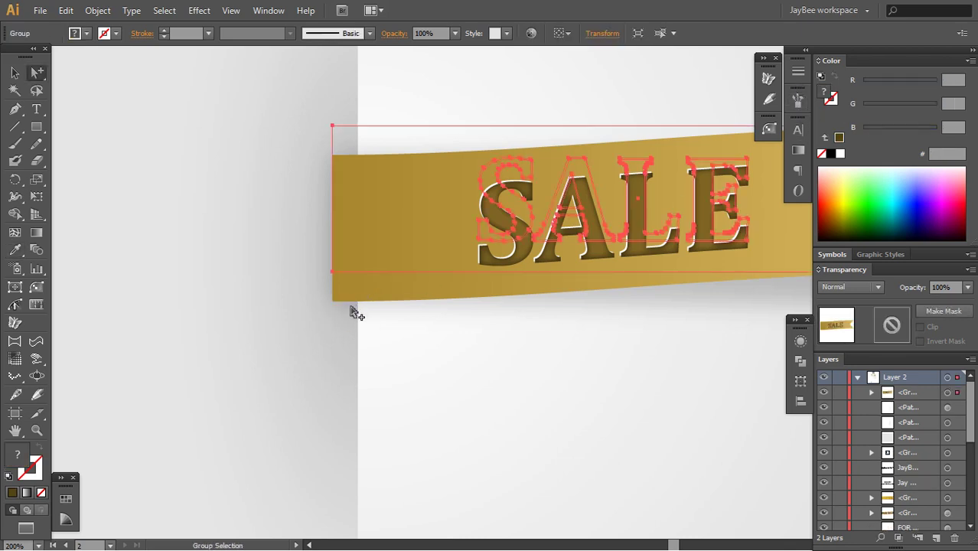
pyautogui.hotkey('ctrl', 'z')
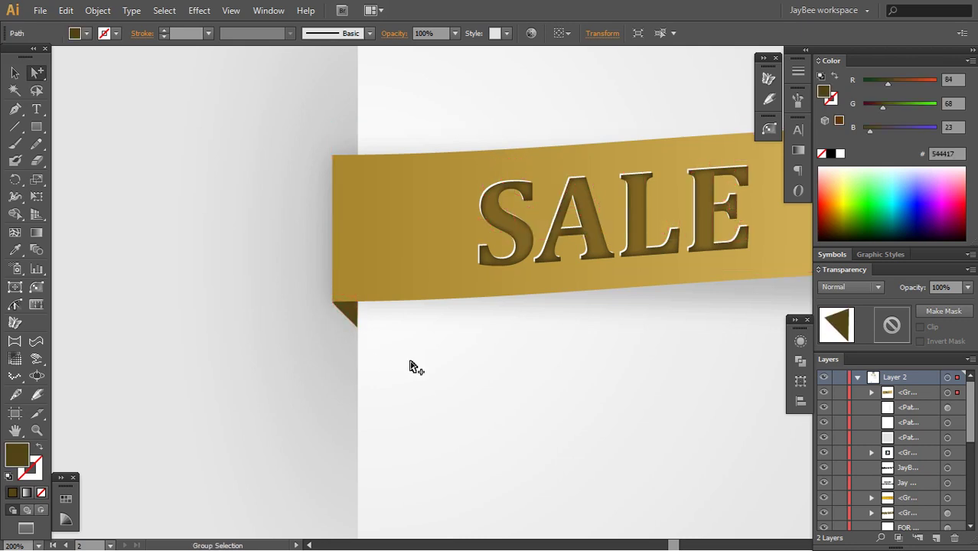
# Step: Review the folded SALE ribbon, its corner triangle and its shadow against the white panel and the whole artboard
pyautogui.press('z')
pyautogui.keyDown('alt'); pyautogui.click(520, 313); pyautogui.keyUp('alt')
pyautogui.keyDown('alt'); pyautogui.click(520, 313); pyautogui.keyUp('alt')
pyautogui.keyDown('alt'); pyautogui.click(521, 316); pyautogui.keyUp('alt')
pyautogui.keyDown('alt'); pyautogui.click(522, 318); pyautogui.keyUp('alt')
pyautogui.moveTo(523, 305); pyautogui.dragTo(531, 338)
pyautogui.click(496, 318)
pyautogui.click(485, 308)
pyautogui.moveTo(475, 301); pyautogui.dragTo(537, 395)
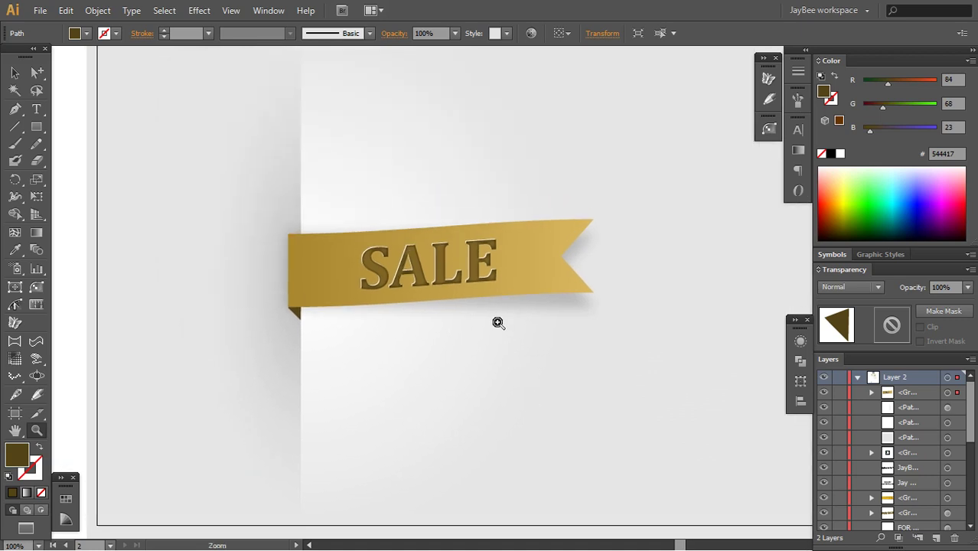
pyautogui.keyDown('alt'); pyautogui.click(492, 305); pyautogui.keyUp('alt')
pyautogui.moveTo(501, 308); pyautogui.dragTo(517, 352)
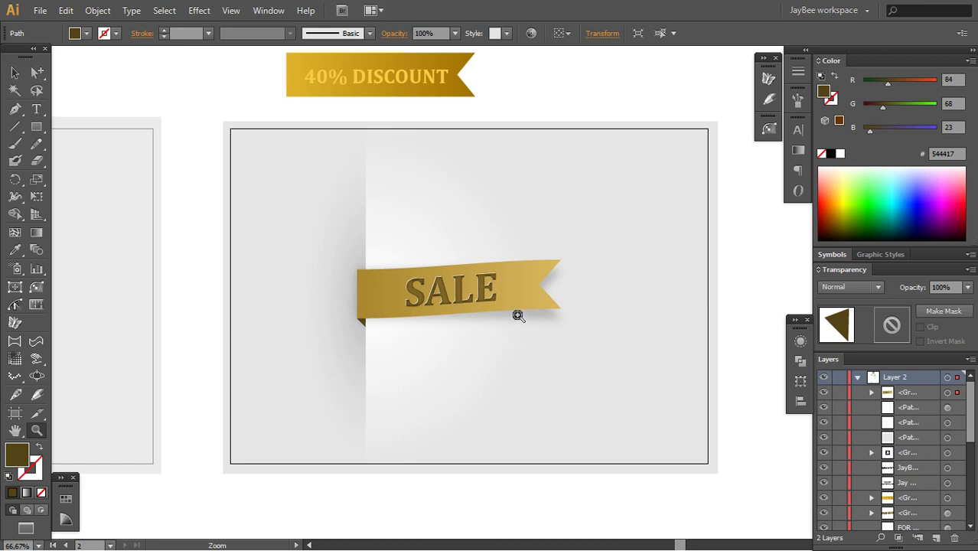
# Step: Select the whole folded SALE ribbon group and hide its selection edges
pyautogui.press('v')
pyautogui.click(519, 291)
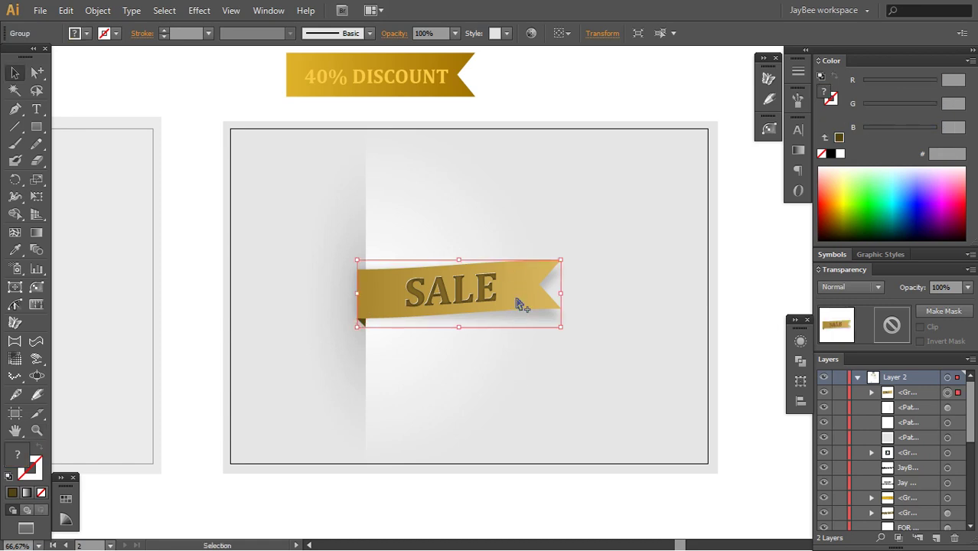
pyautogui.hotkey('ctrl', 'h')
pyautogui.press('a')
pyautogui.hotkey('ctrl', 'h')
# Step: Adjust the SALE ribbon's color balance in RGB mode with preview on, using Red -10%, Green -22% and Blue -12%
pyautogui.click(98, 10)
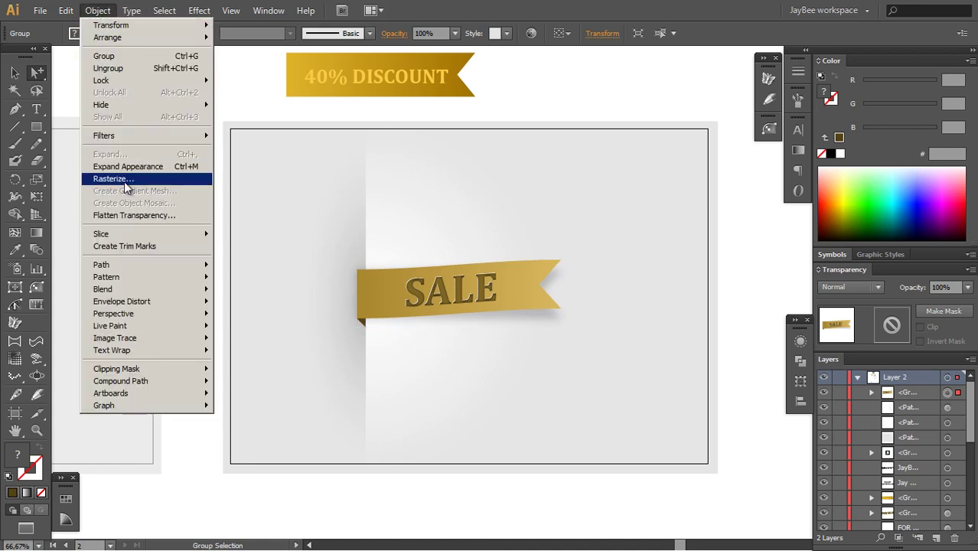
pyautogui.moveTo(66, 10)
pyautogui.moveTo(118, 215)
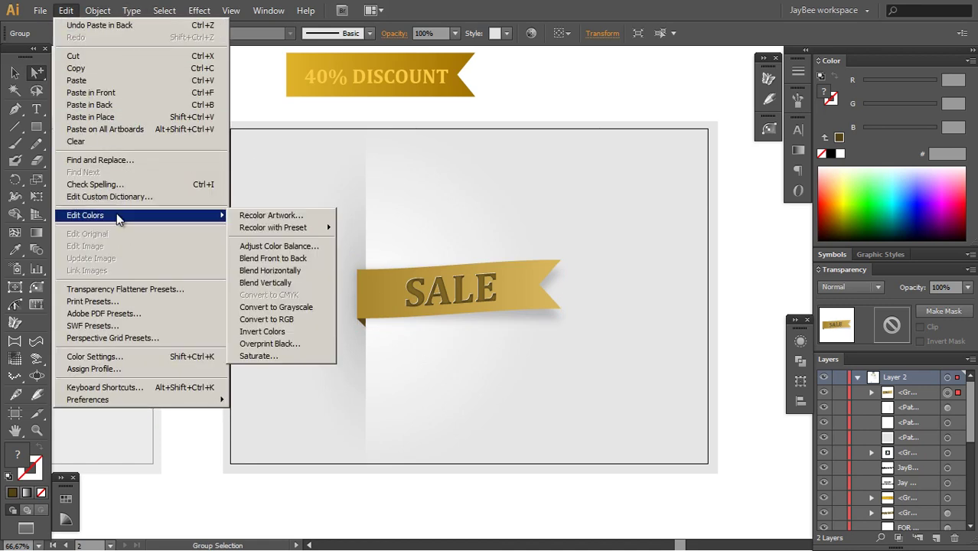
pyautogui.click(274, 246)
pyautogui.click(677, 300)
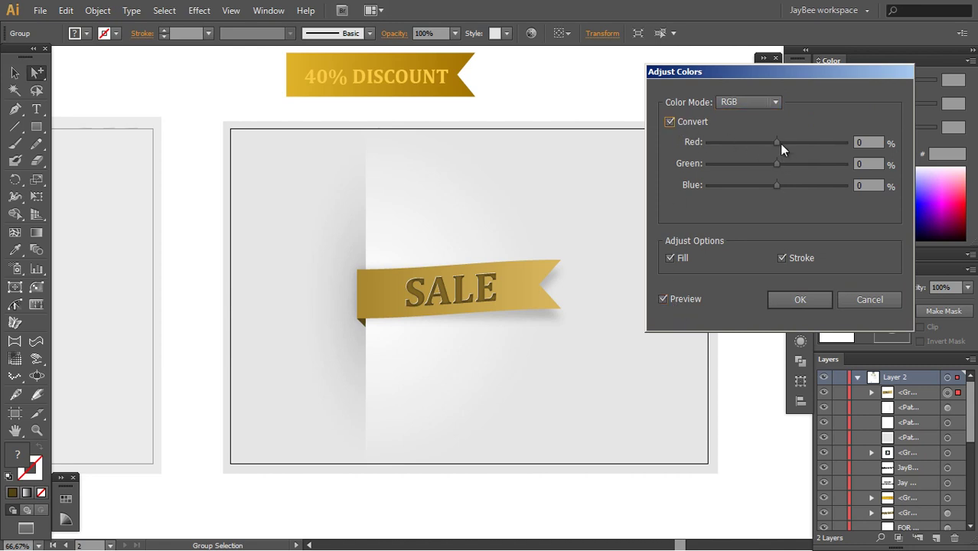
pyautogui.moveTo(778, 142); pyautogui.dragTo(766, 166)
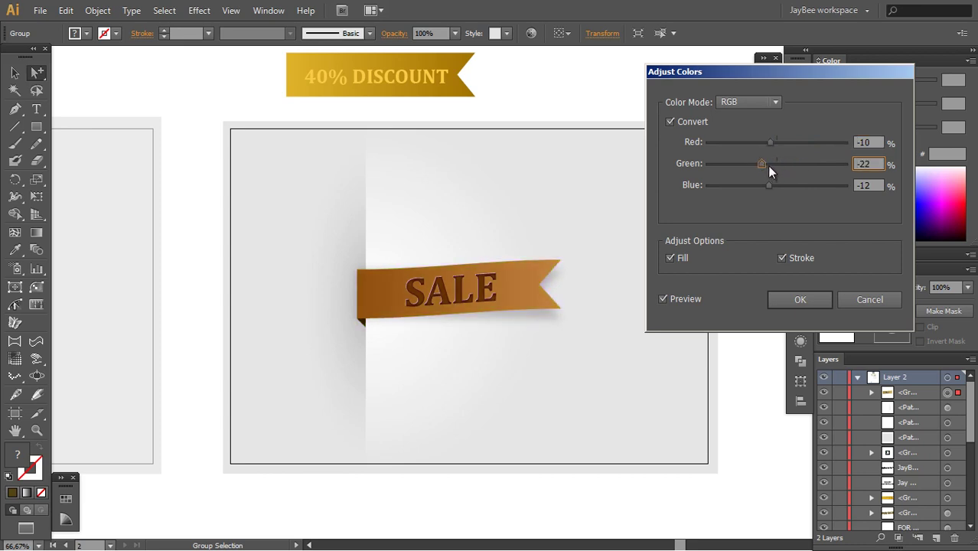
pyautogui.click(800, 300)
pyautogui.press('v')
pyautogui.click(734, 328)
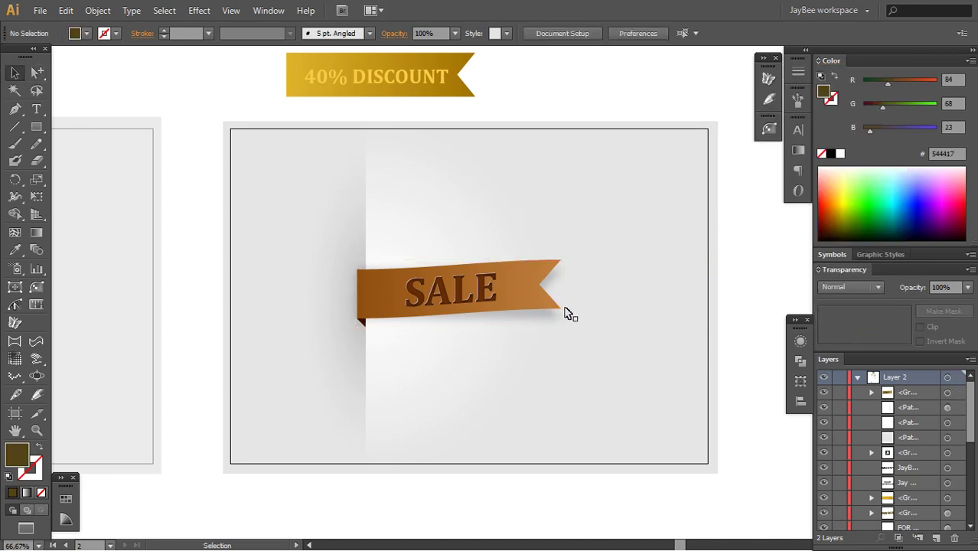
pyautogui.click(717, 274)
pyautogui.click(740, 300)
pyautogui.click(711, 295)
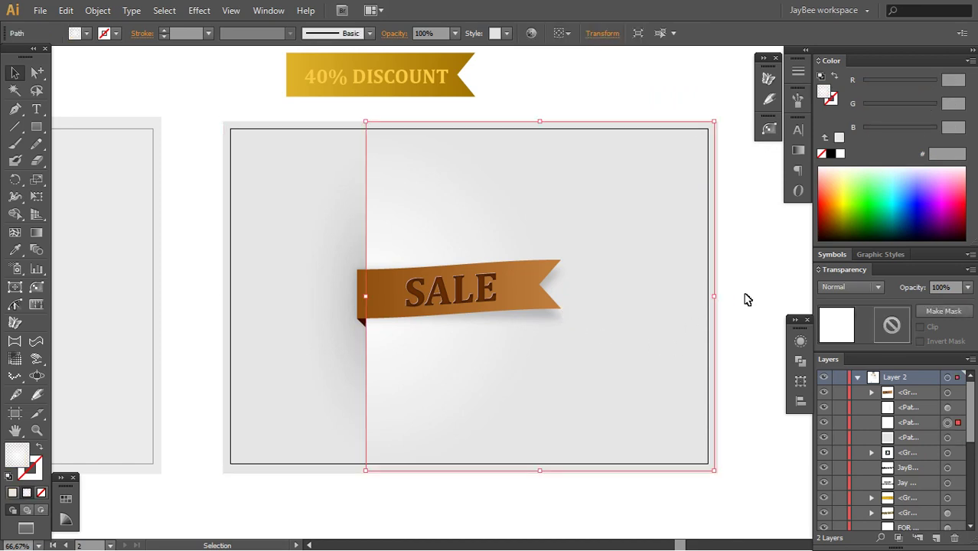
pyautogui.click(750, 322)
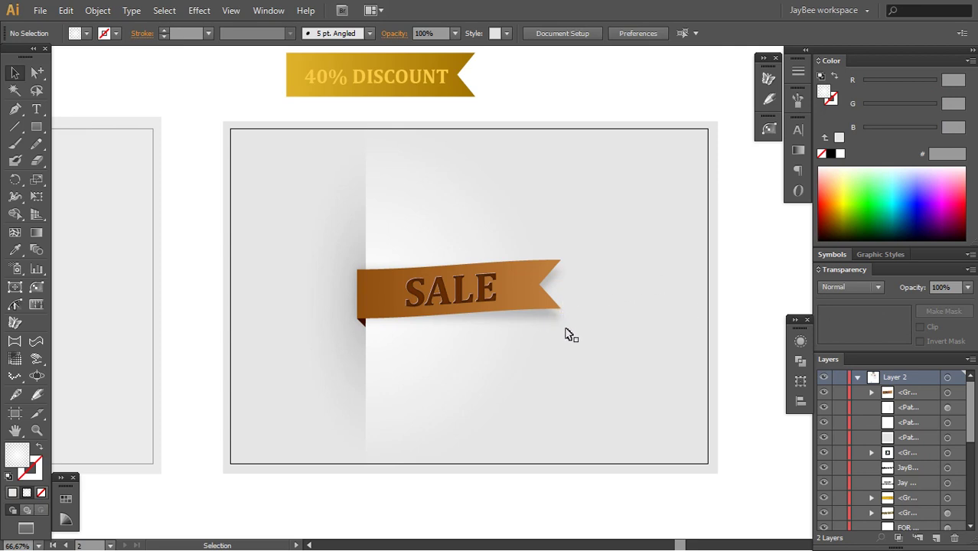
pyautogui.click(712, 137)
pyautogui.click(727, 146)
pyautogui.click(718, 138)
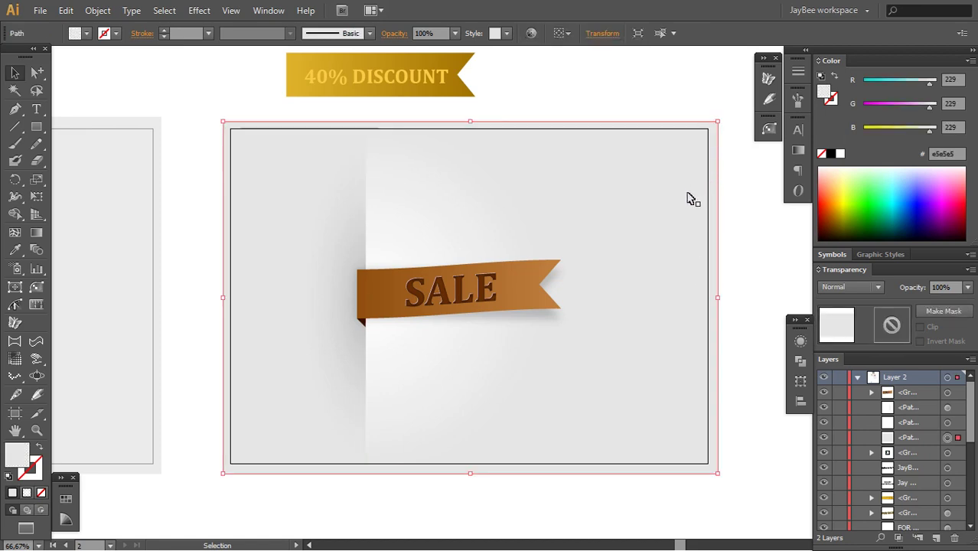
pyautogui.click(749, 252)
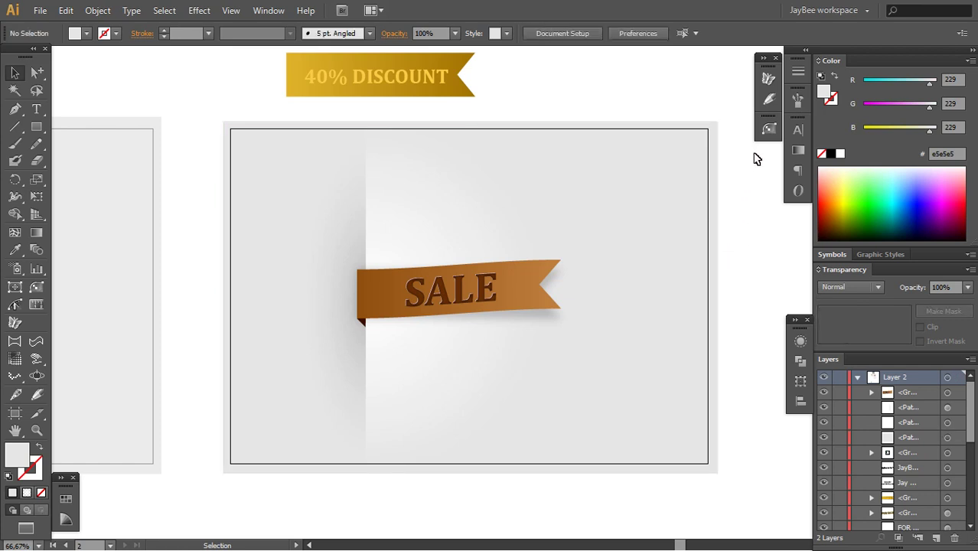
pyautogui.click(717, 242)
pyautogui.click(735, 260)
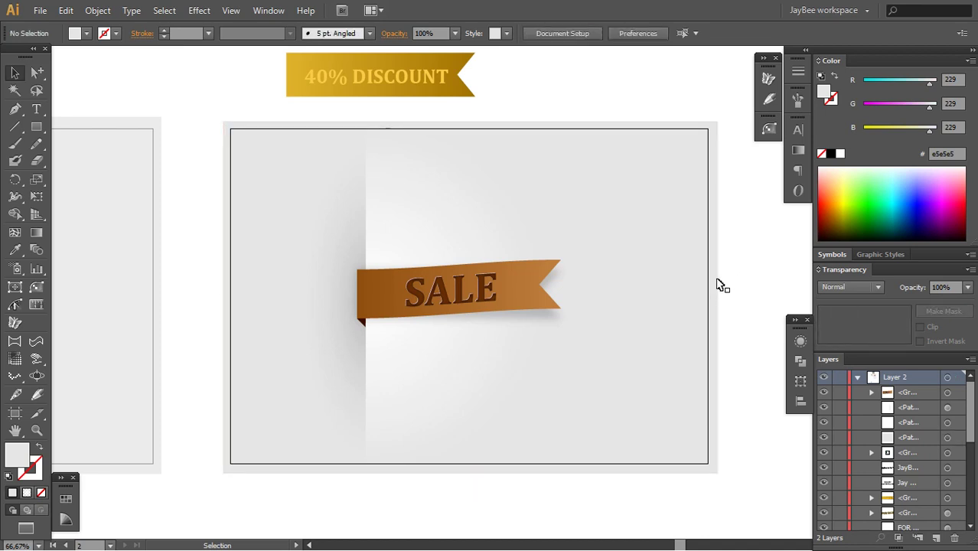